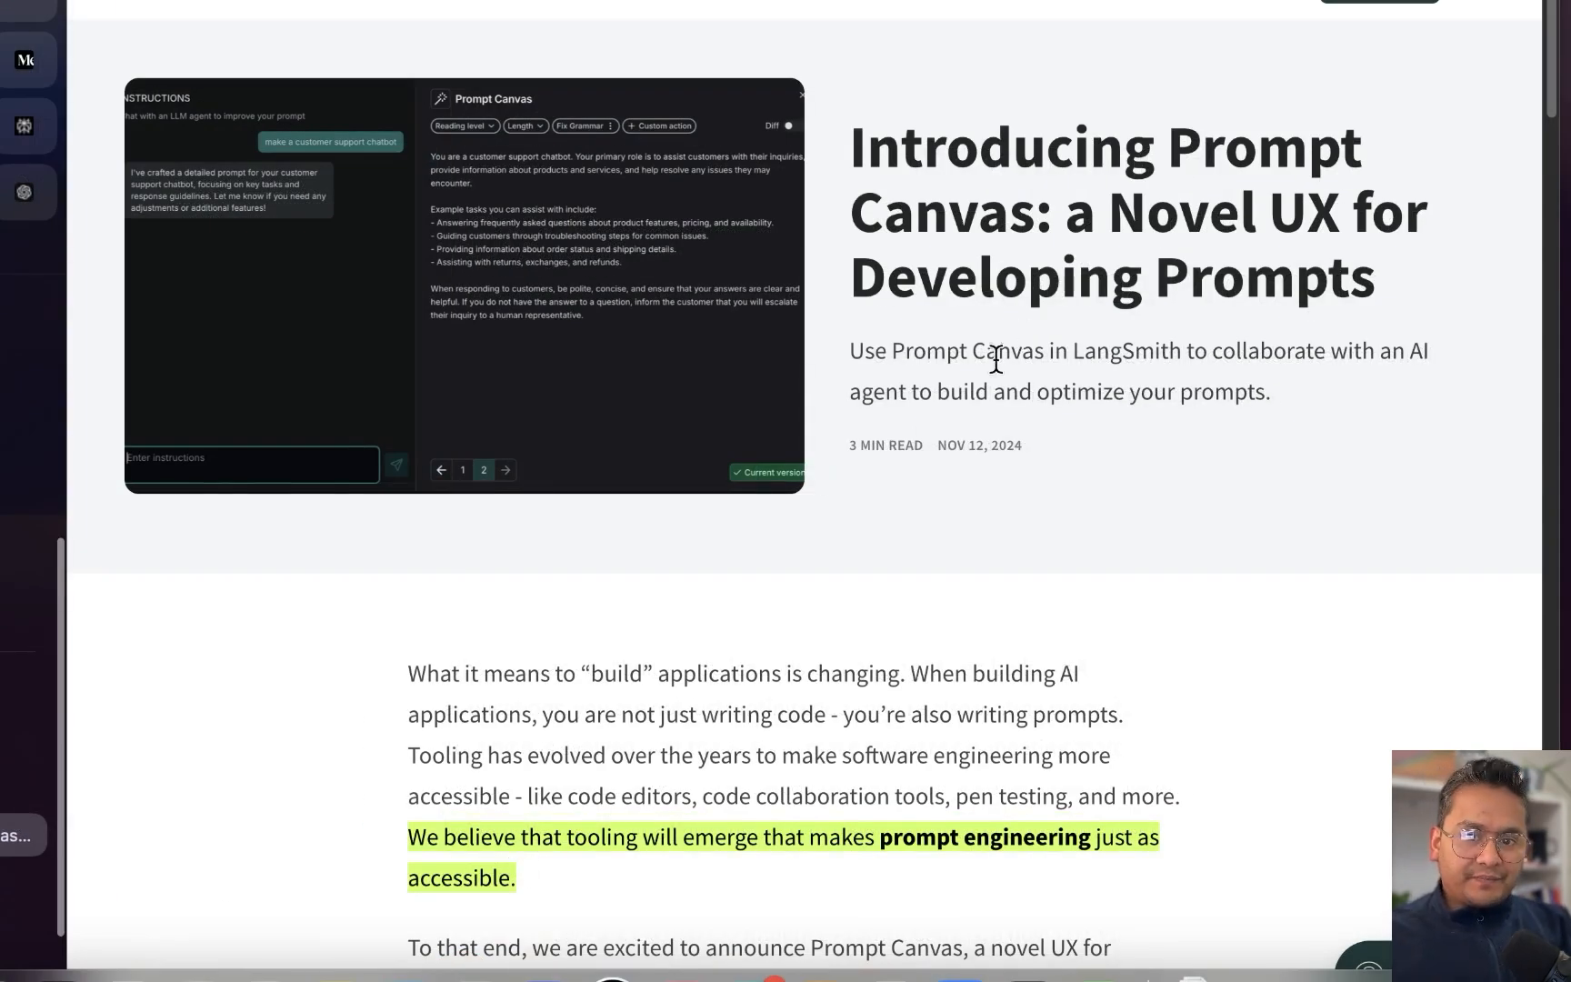
Read the Prompt Canvas announcement from its title and subtitle through the "What Is Prompt Canvas?" section.
scroll(1024, 335, "down", 1)
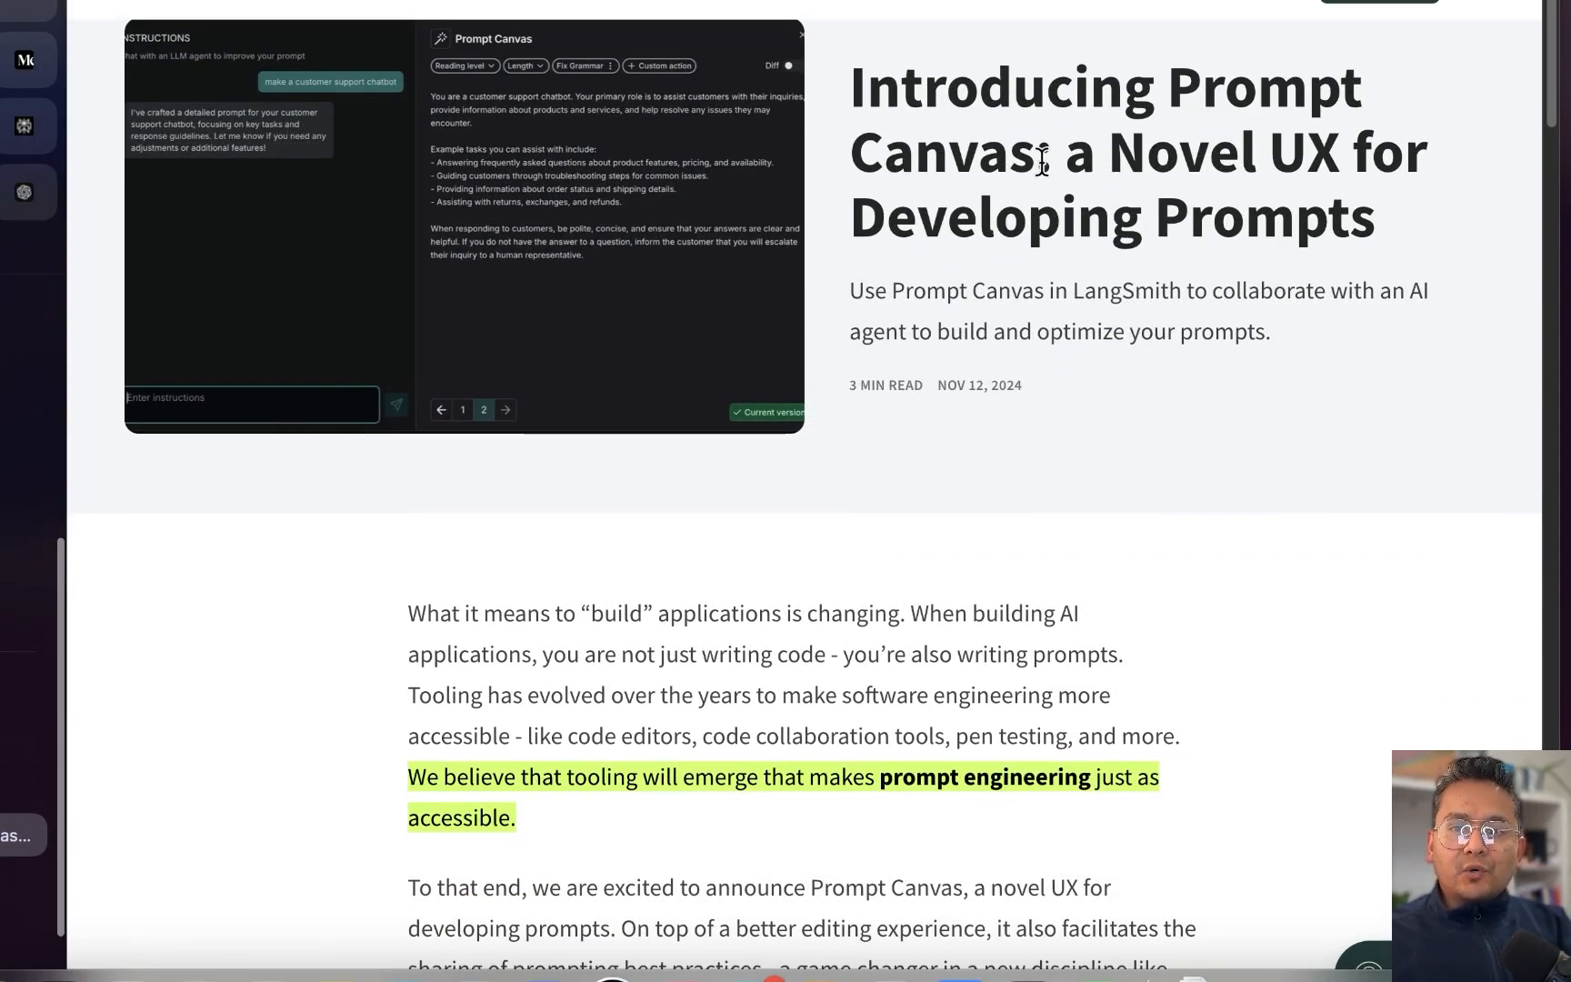
left_click_drag(1089, 155, 1381, 215)
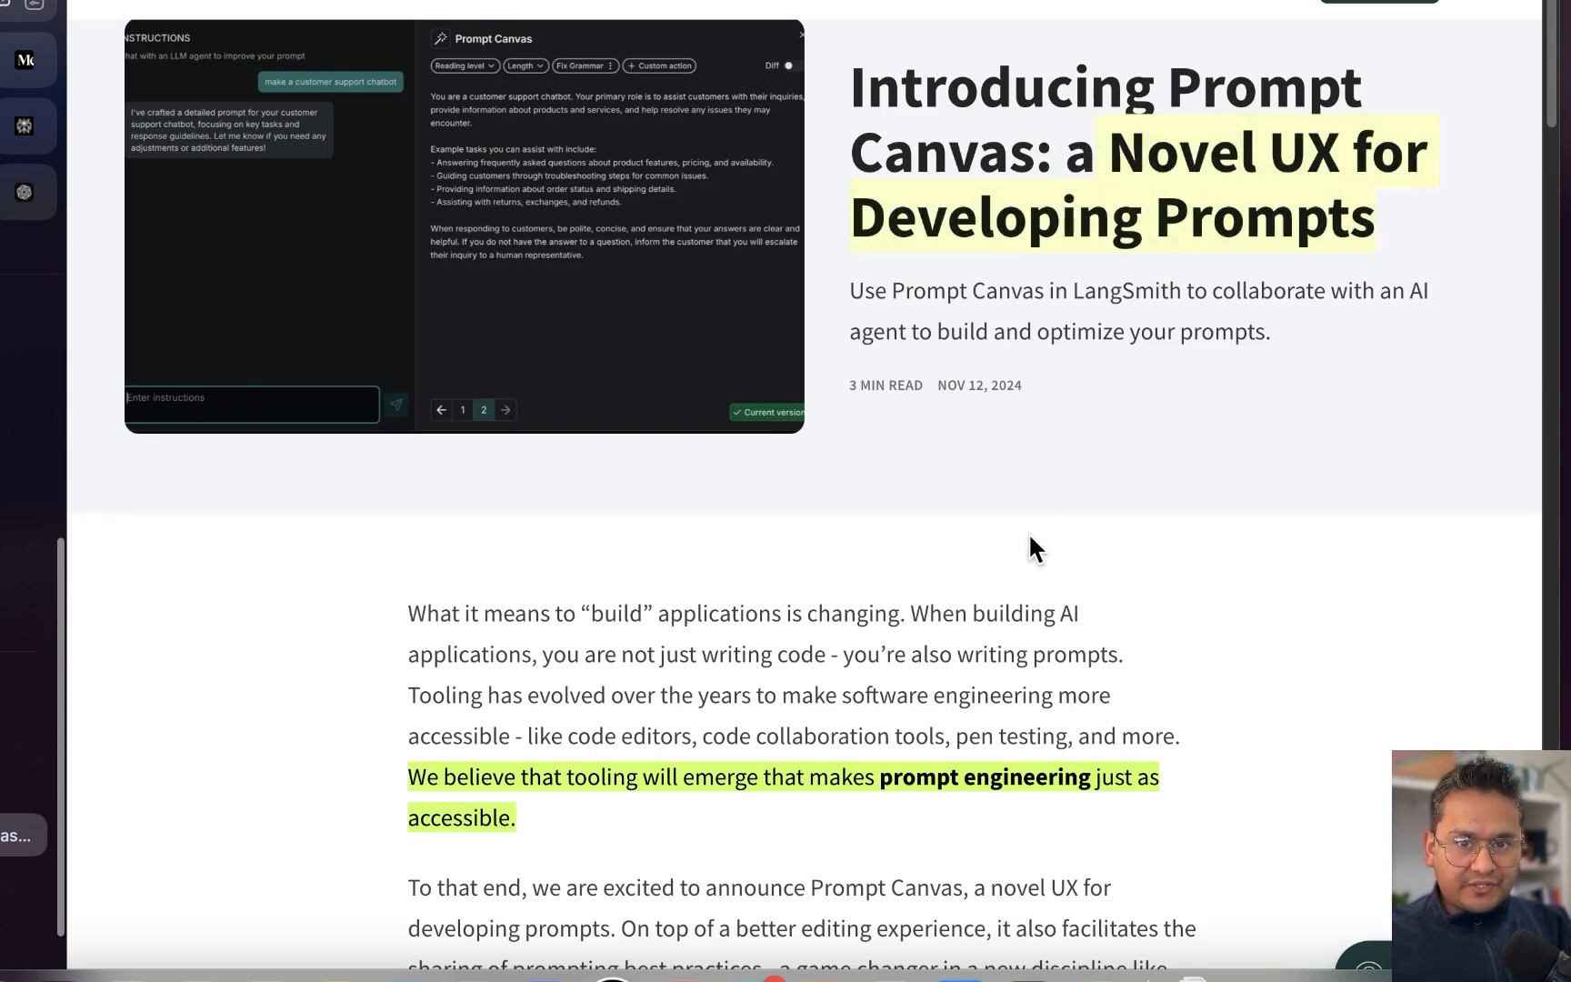
scroll(1030, 545, "down", 1)
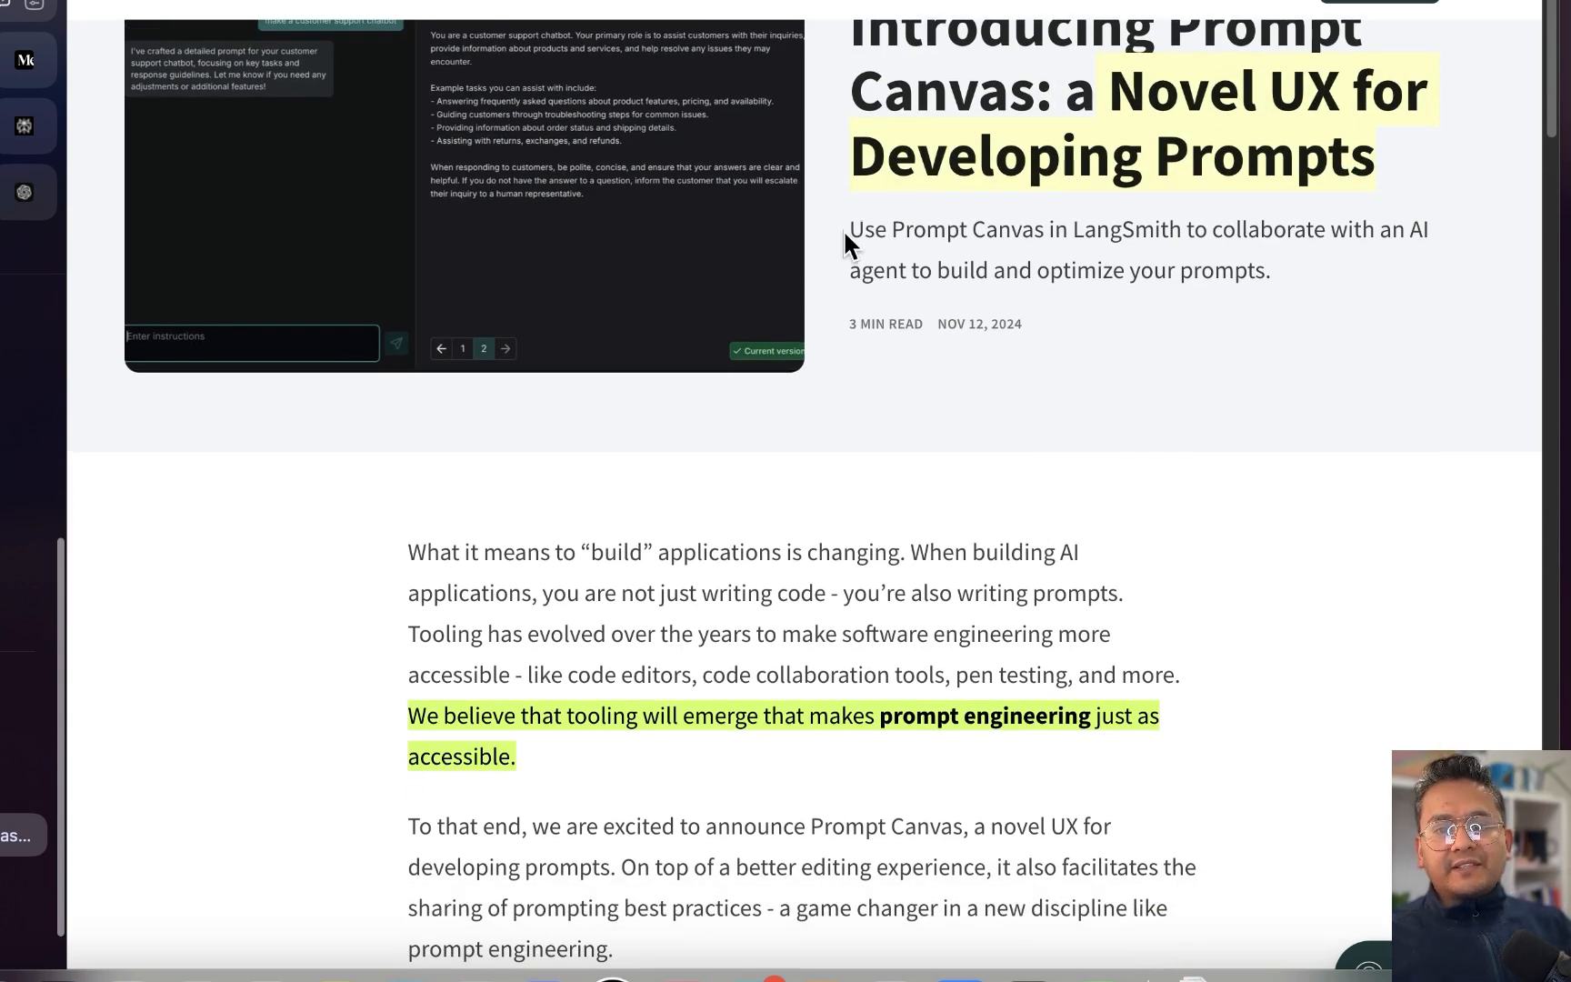
left_click_drag(849, 229, 1312, 265)
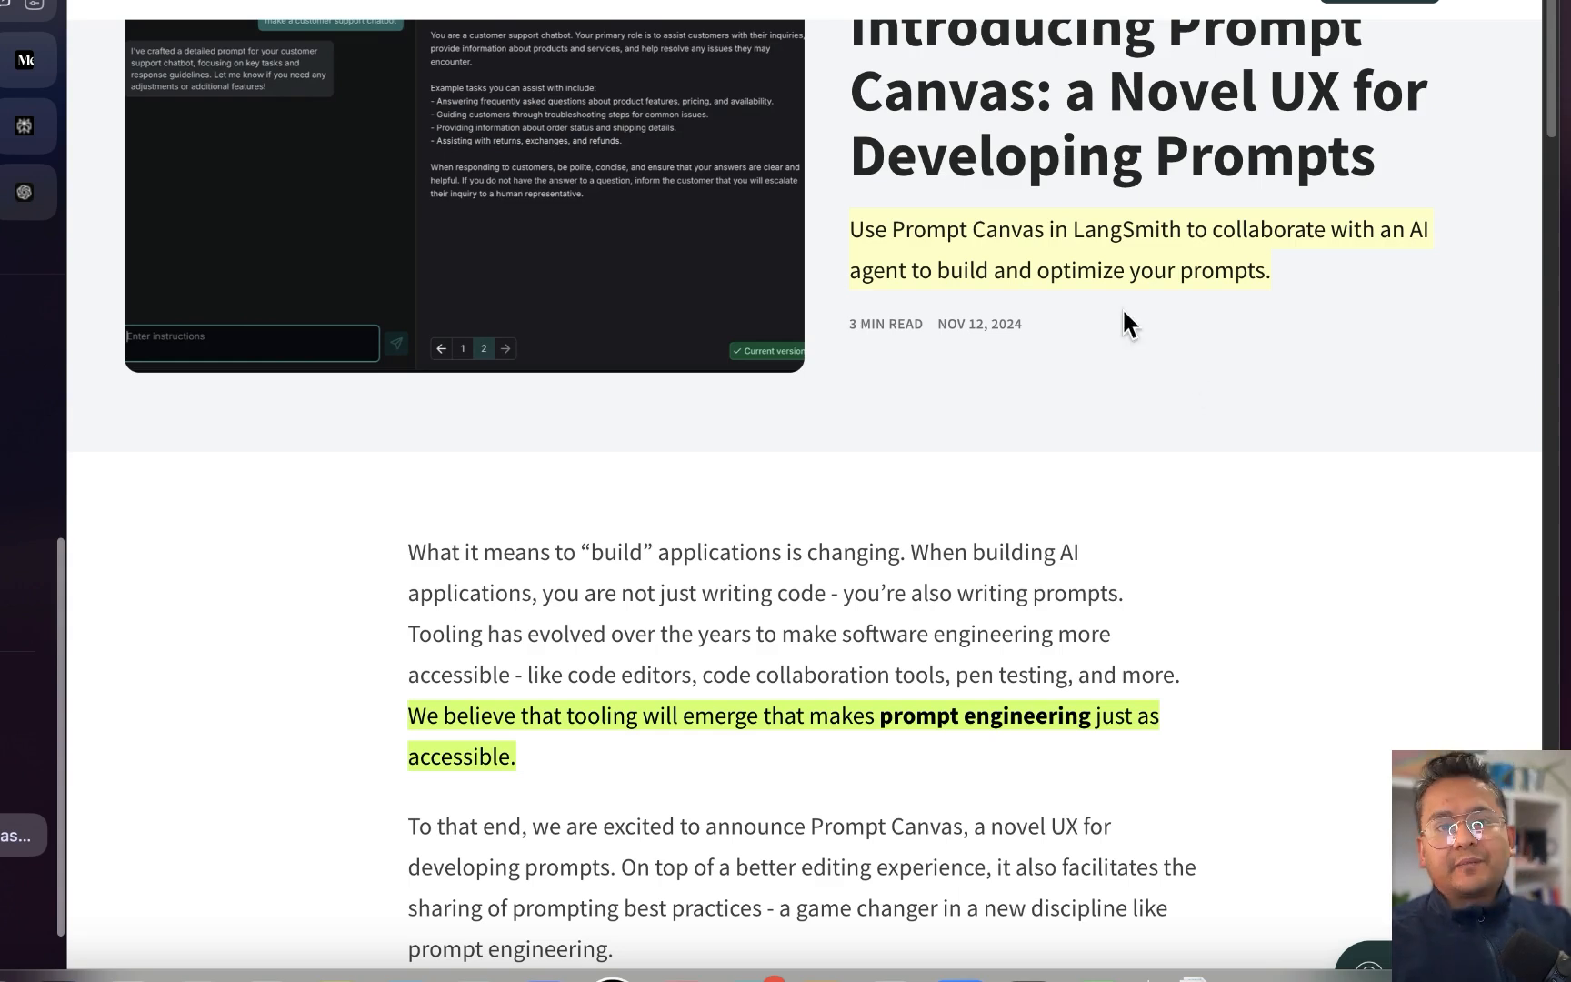
scroll(1010, 527, "down", 5)
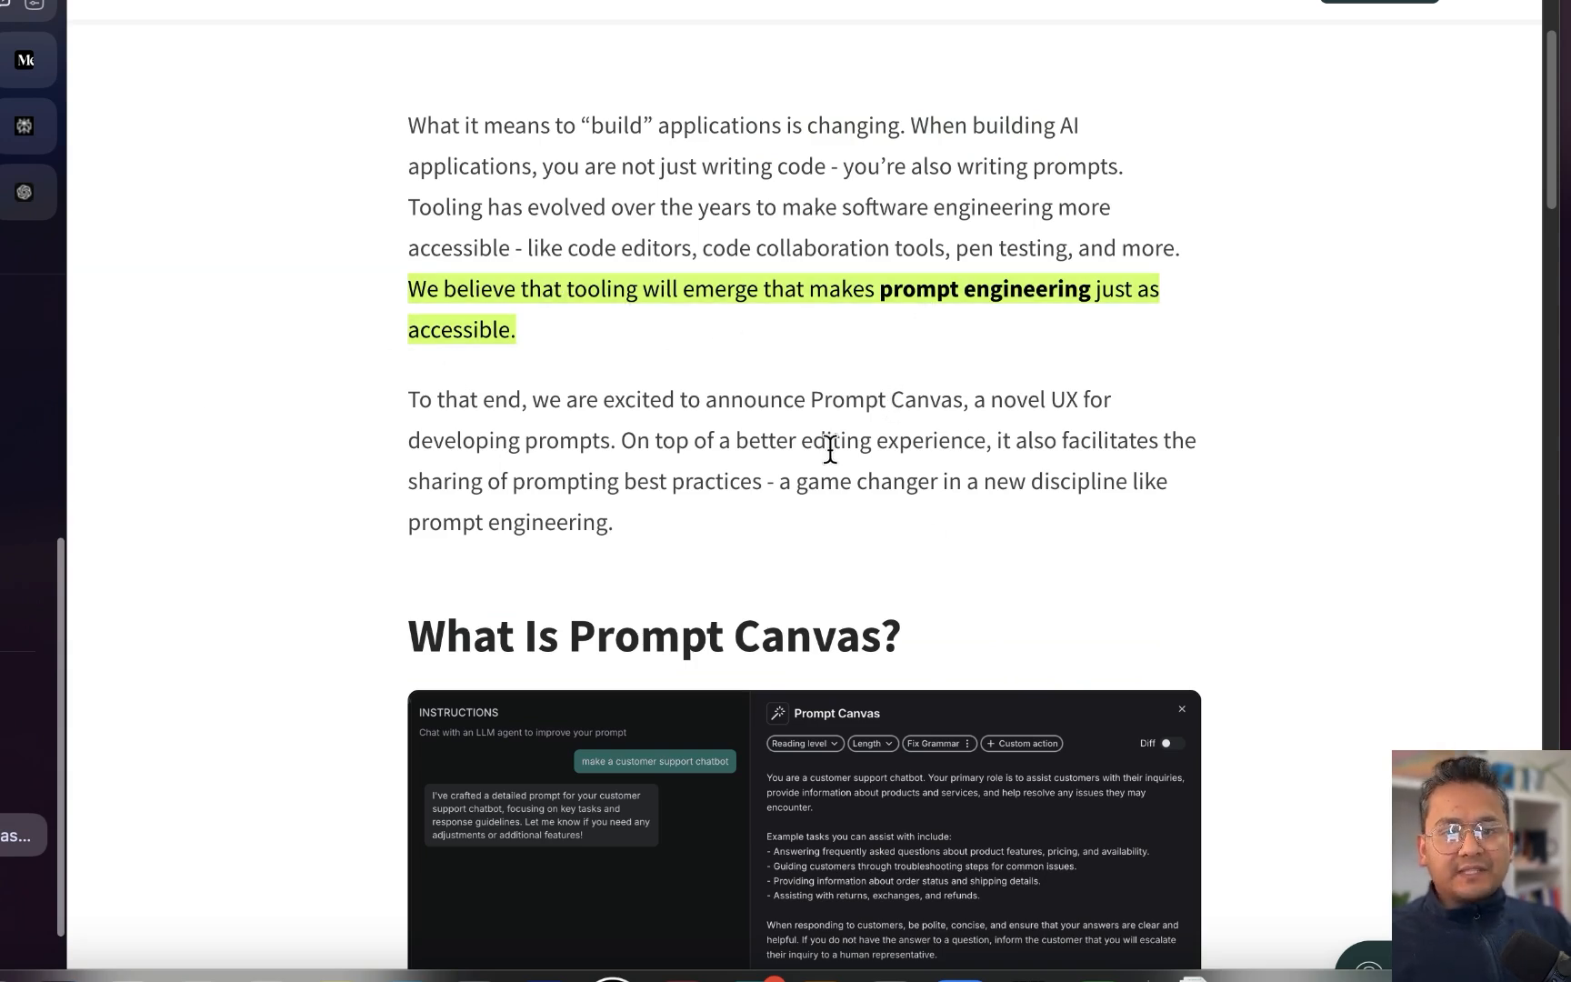
scroll(832, 450, "down", 3)
scroll(564, 937, "down", 8)
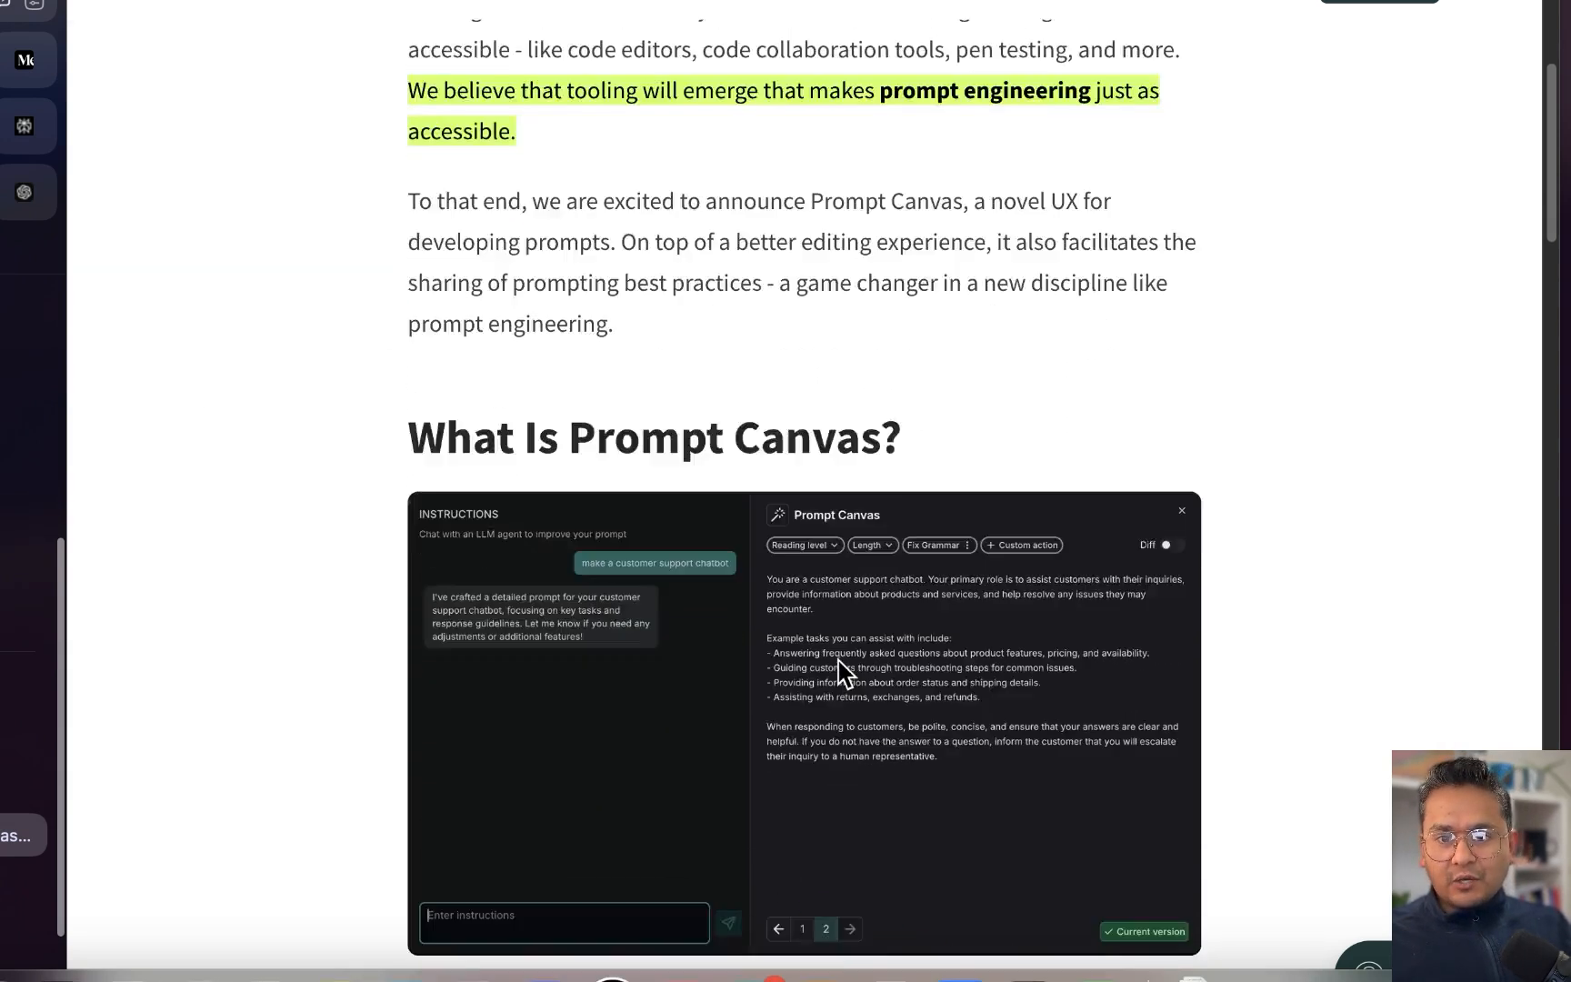
scroll(637, 653, "down", 1)
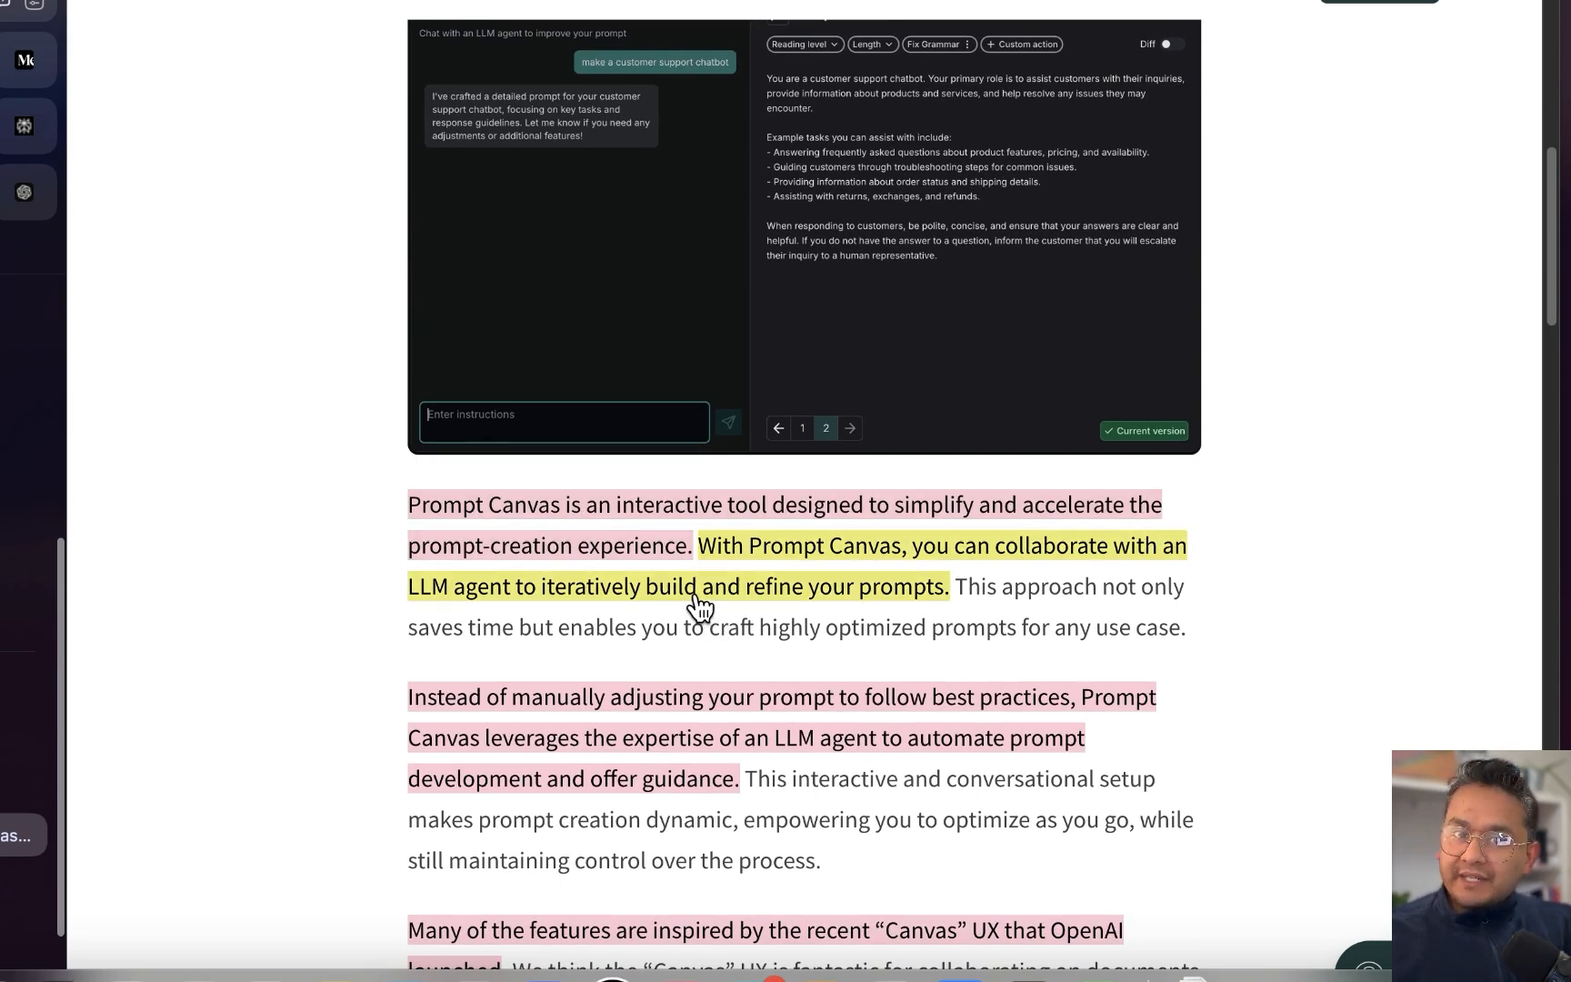
scroll(582, 600, "down", 5)
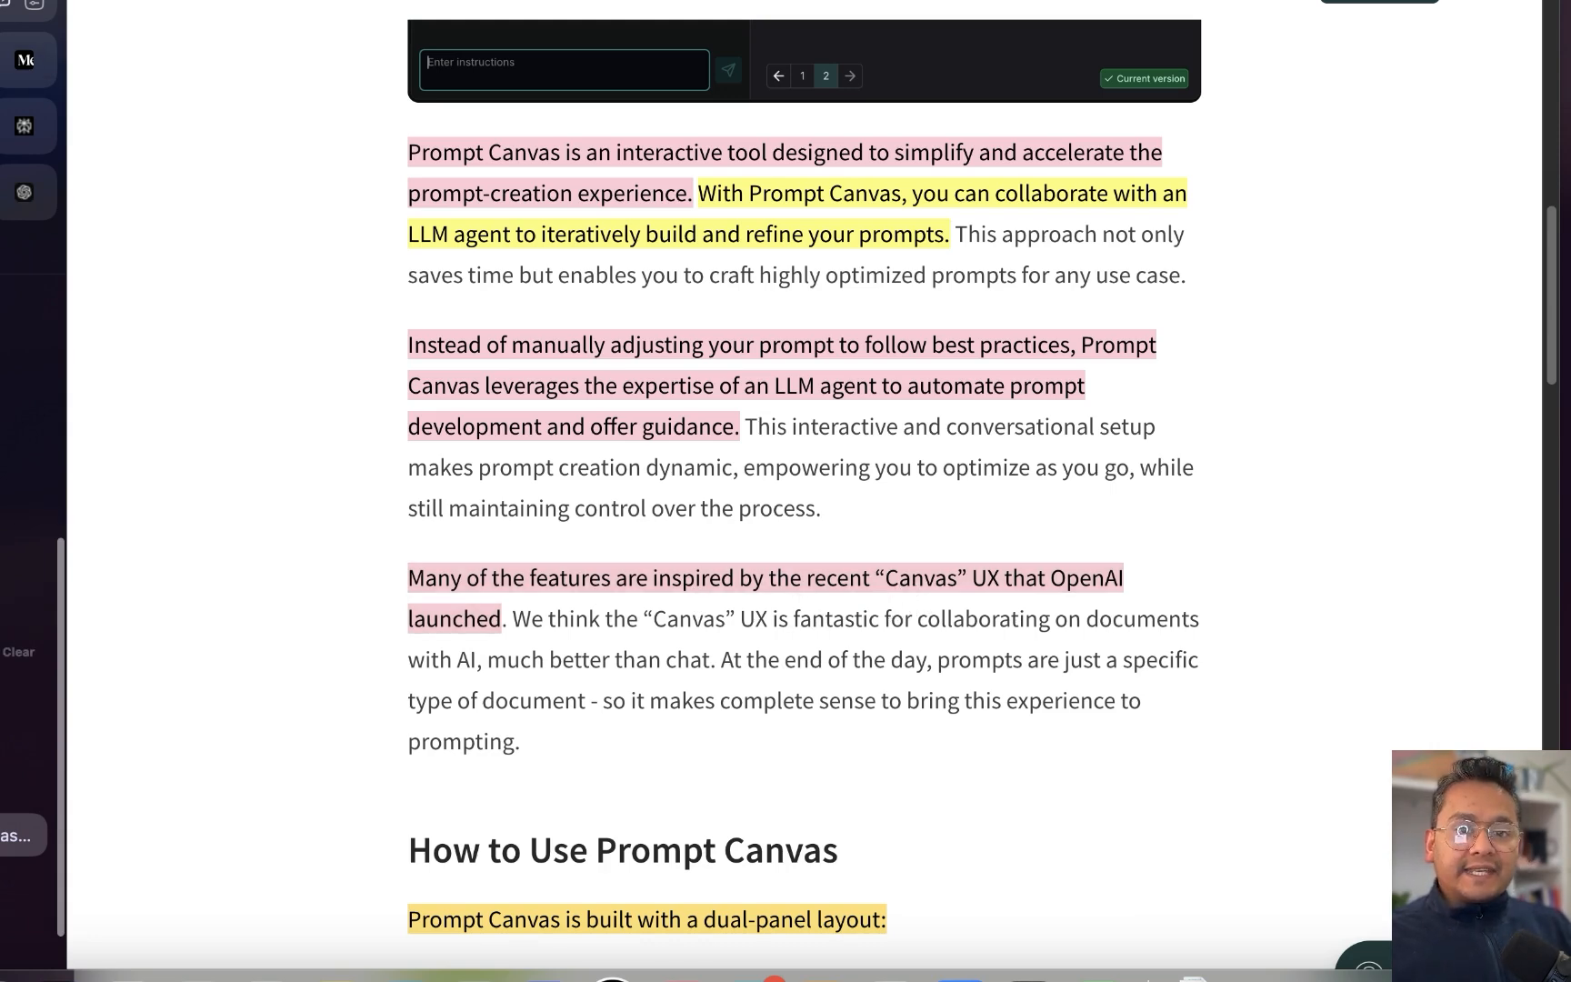
Look at the Open Canvas essay for comparison, and read the article's sections on using Prompt Canvas and Custom Quick Actions.
left_click(2, 127)
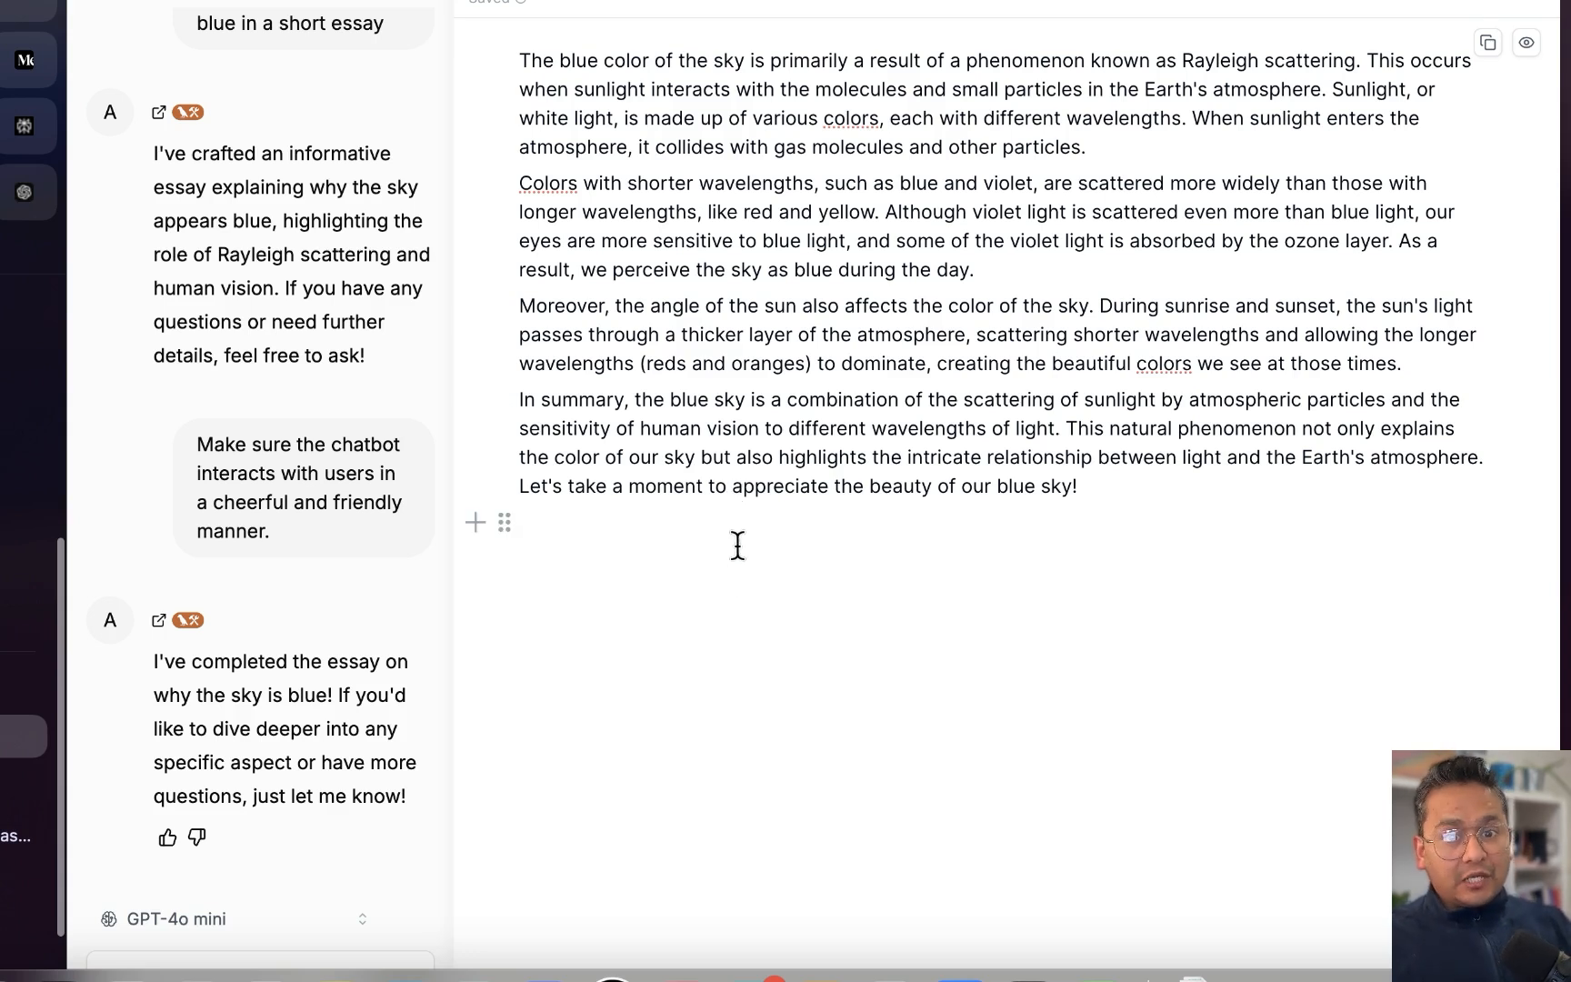
left_click(8, 835)
scroll(762, 753, "down", 4)
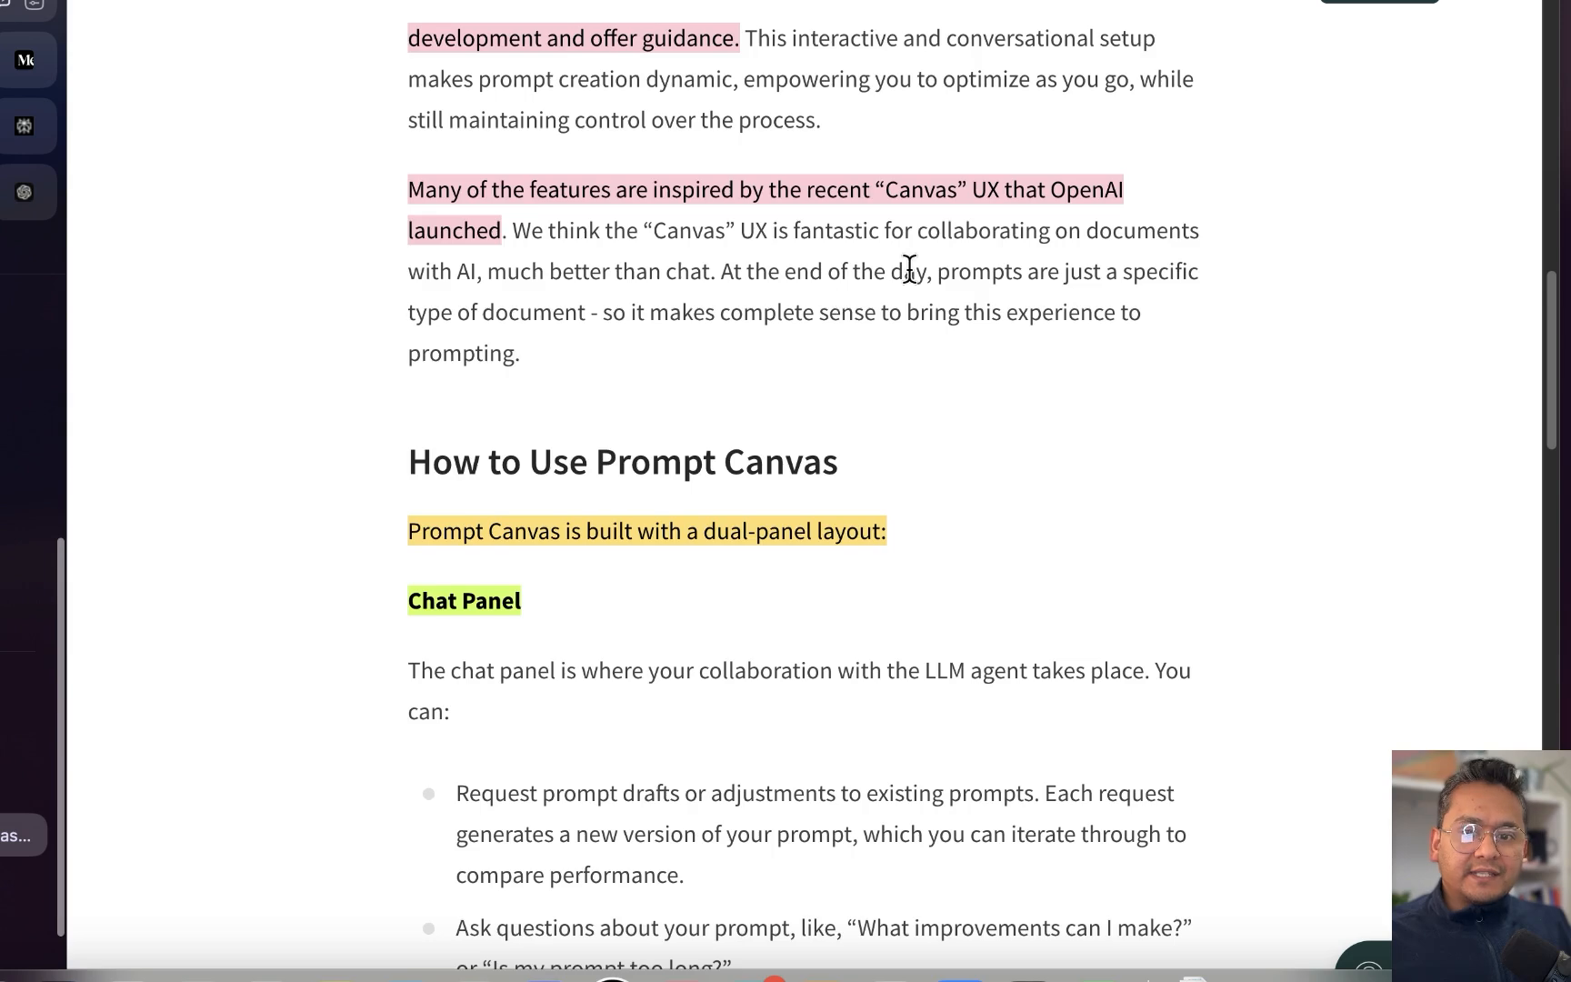
scroll(909, 363, "down", 6)
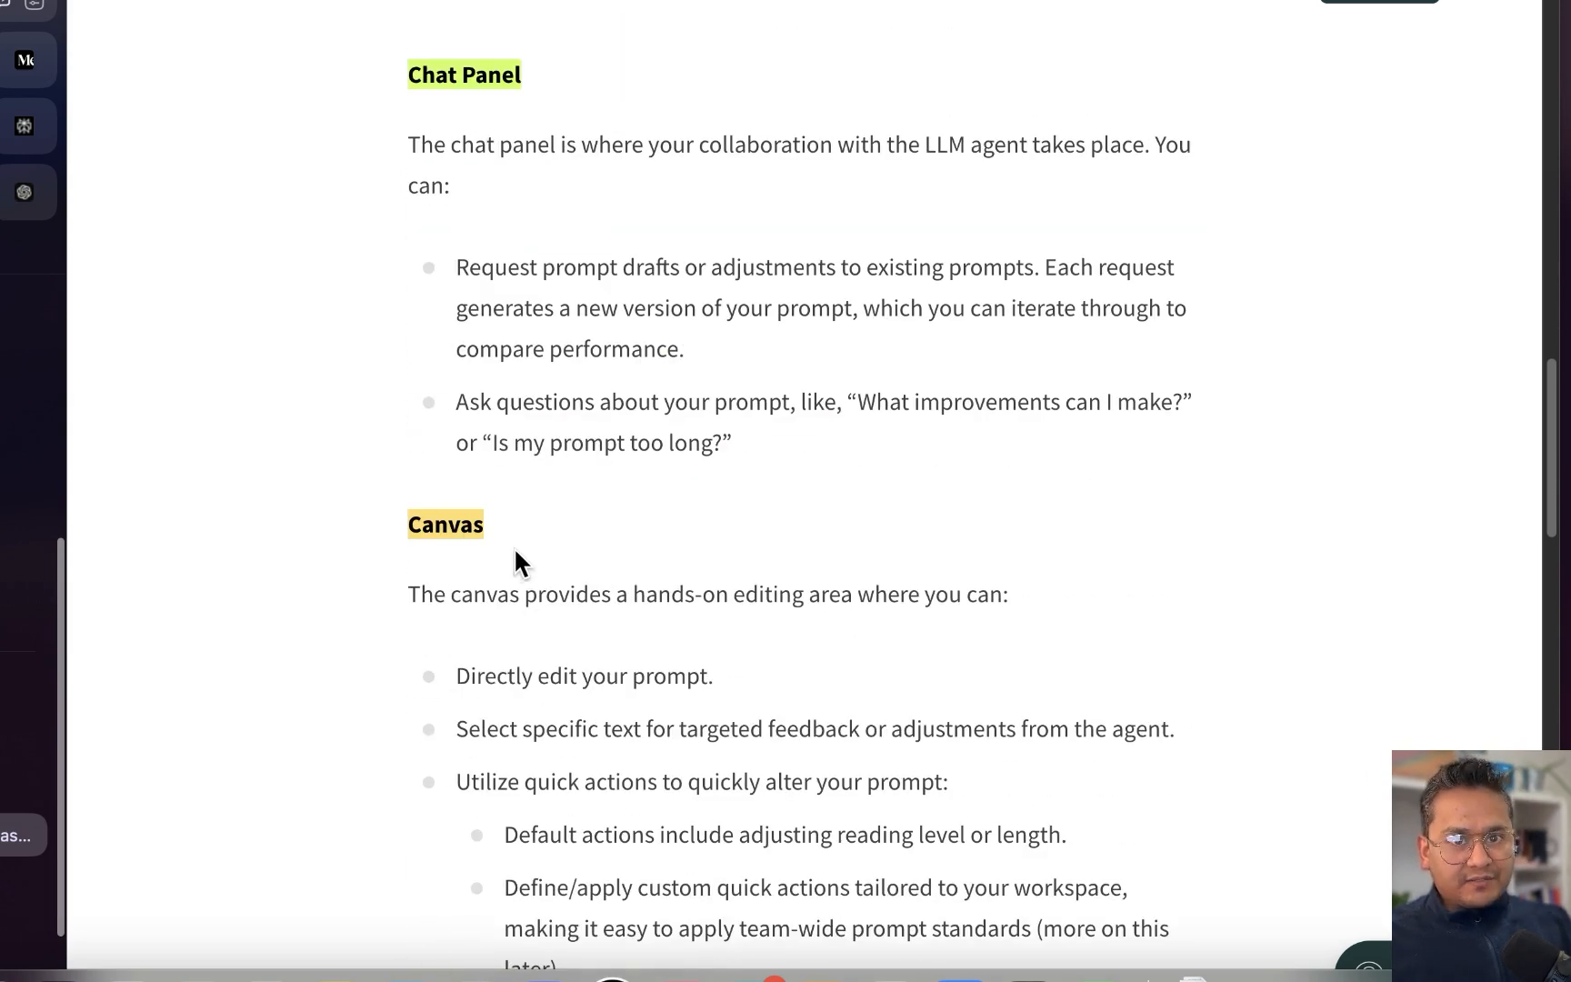
scroll(515, 561, "down", 3)
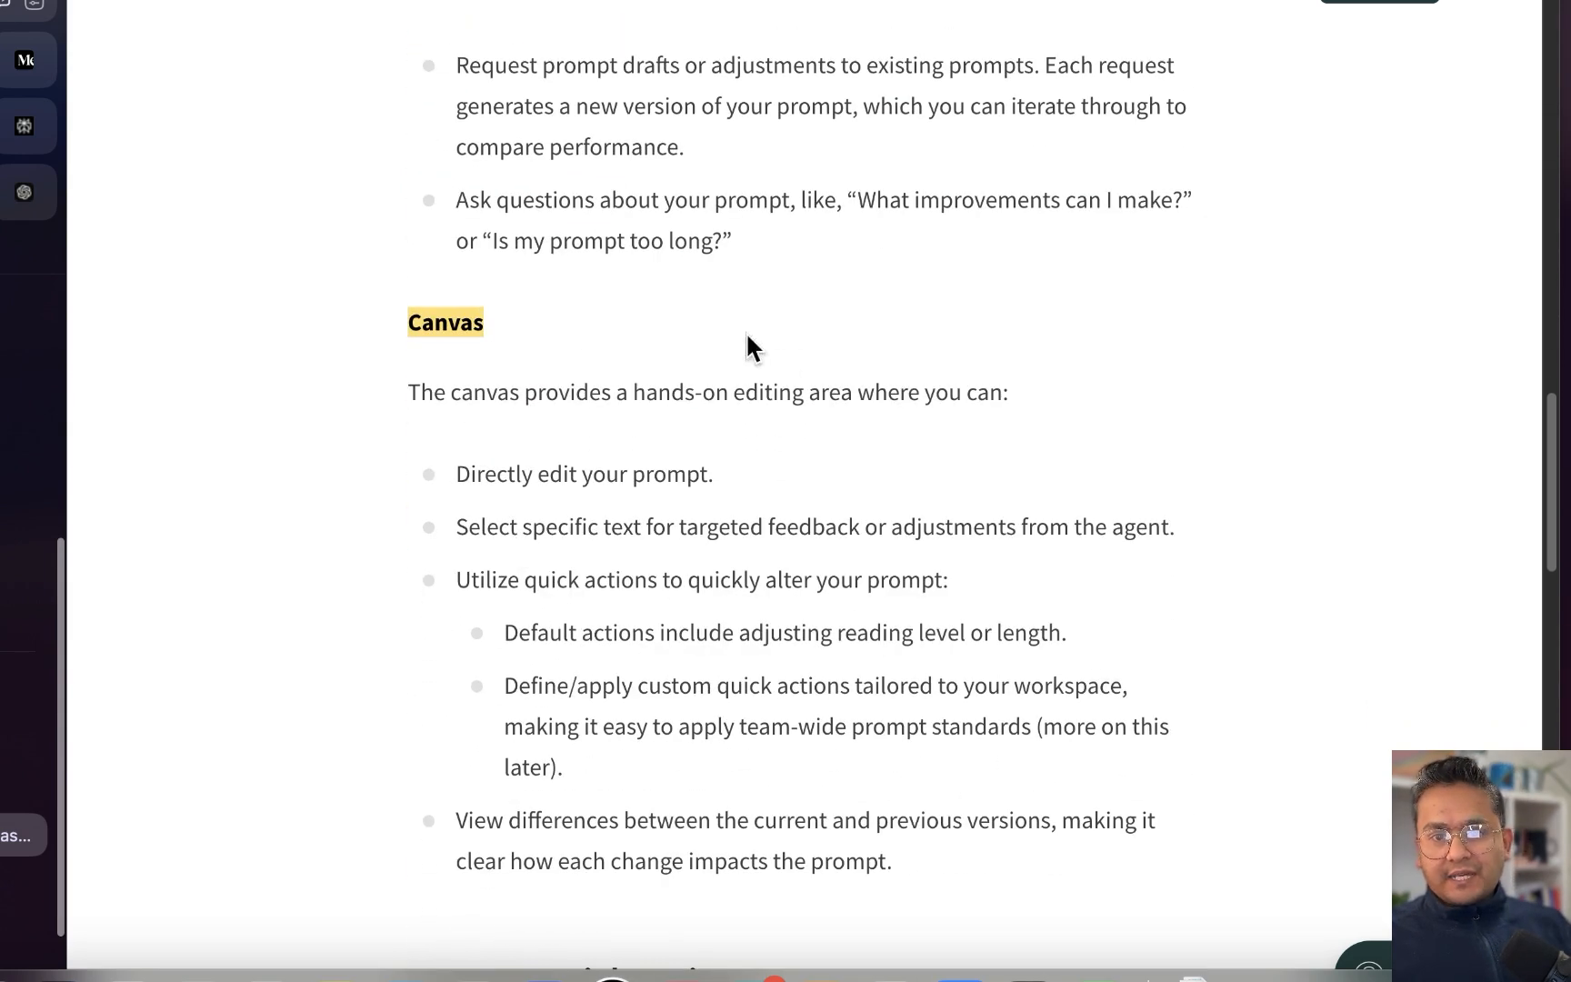
scroll(674, 285, "down", 4)
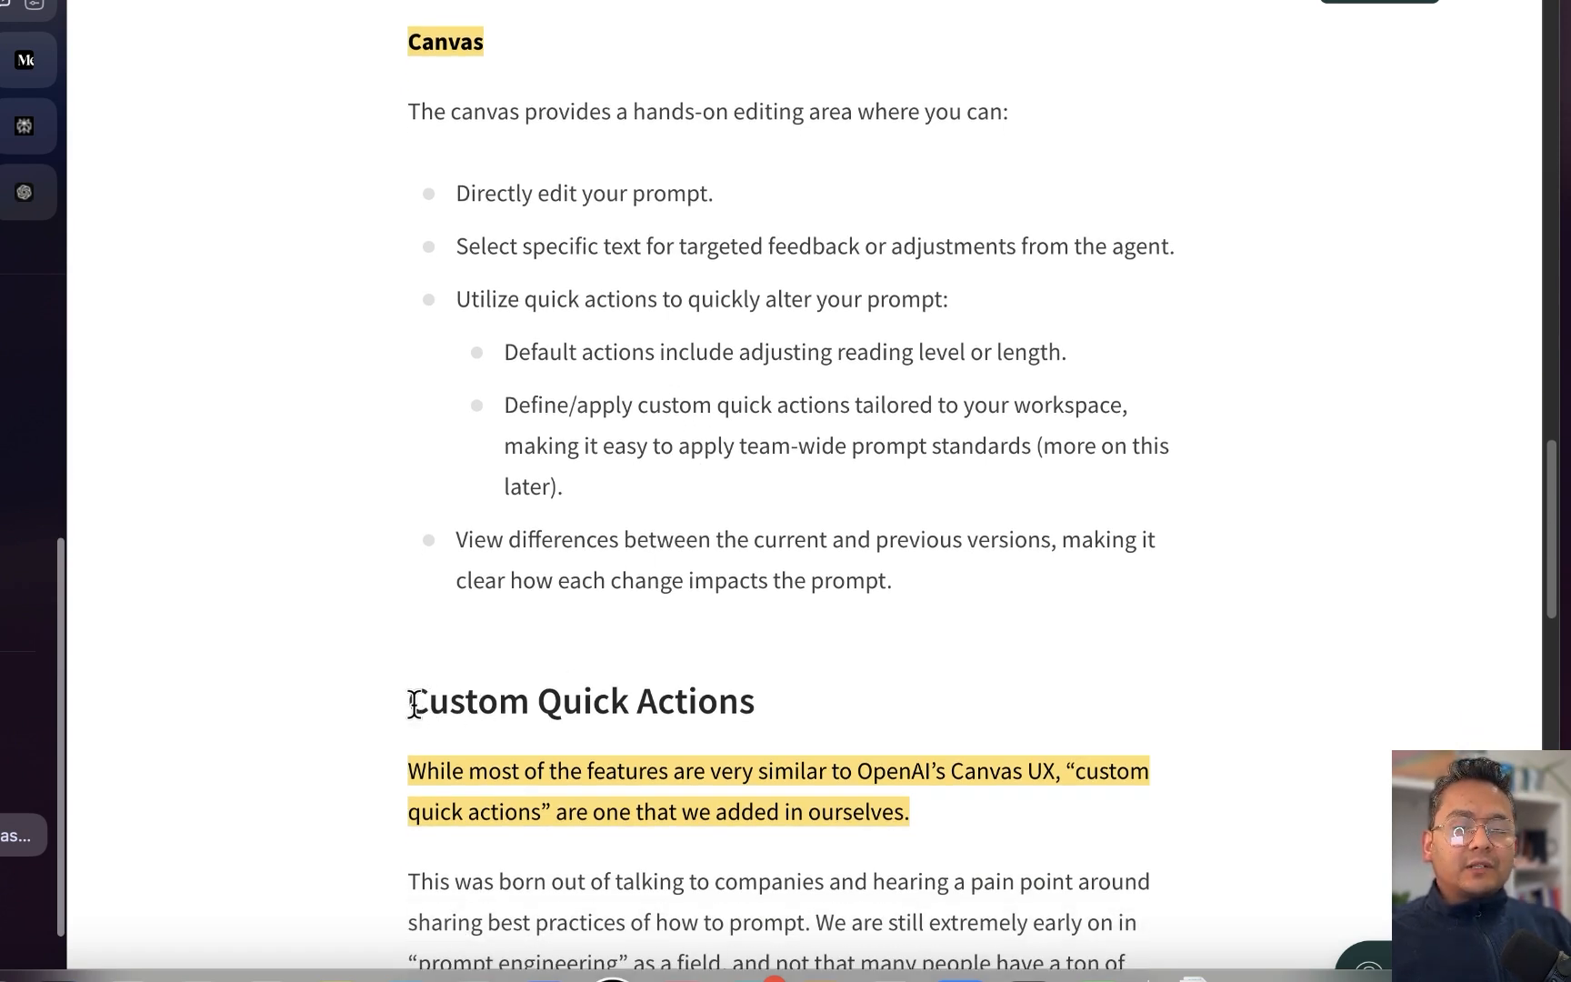
scroll(474, 748, "down", 1)
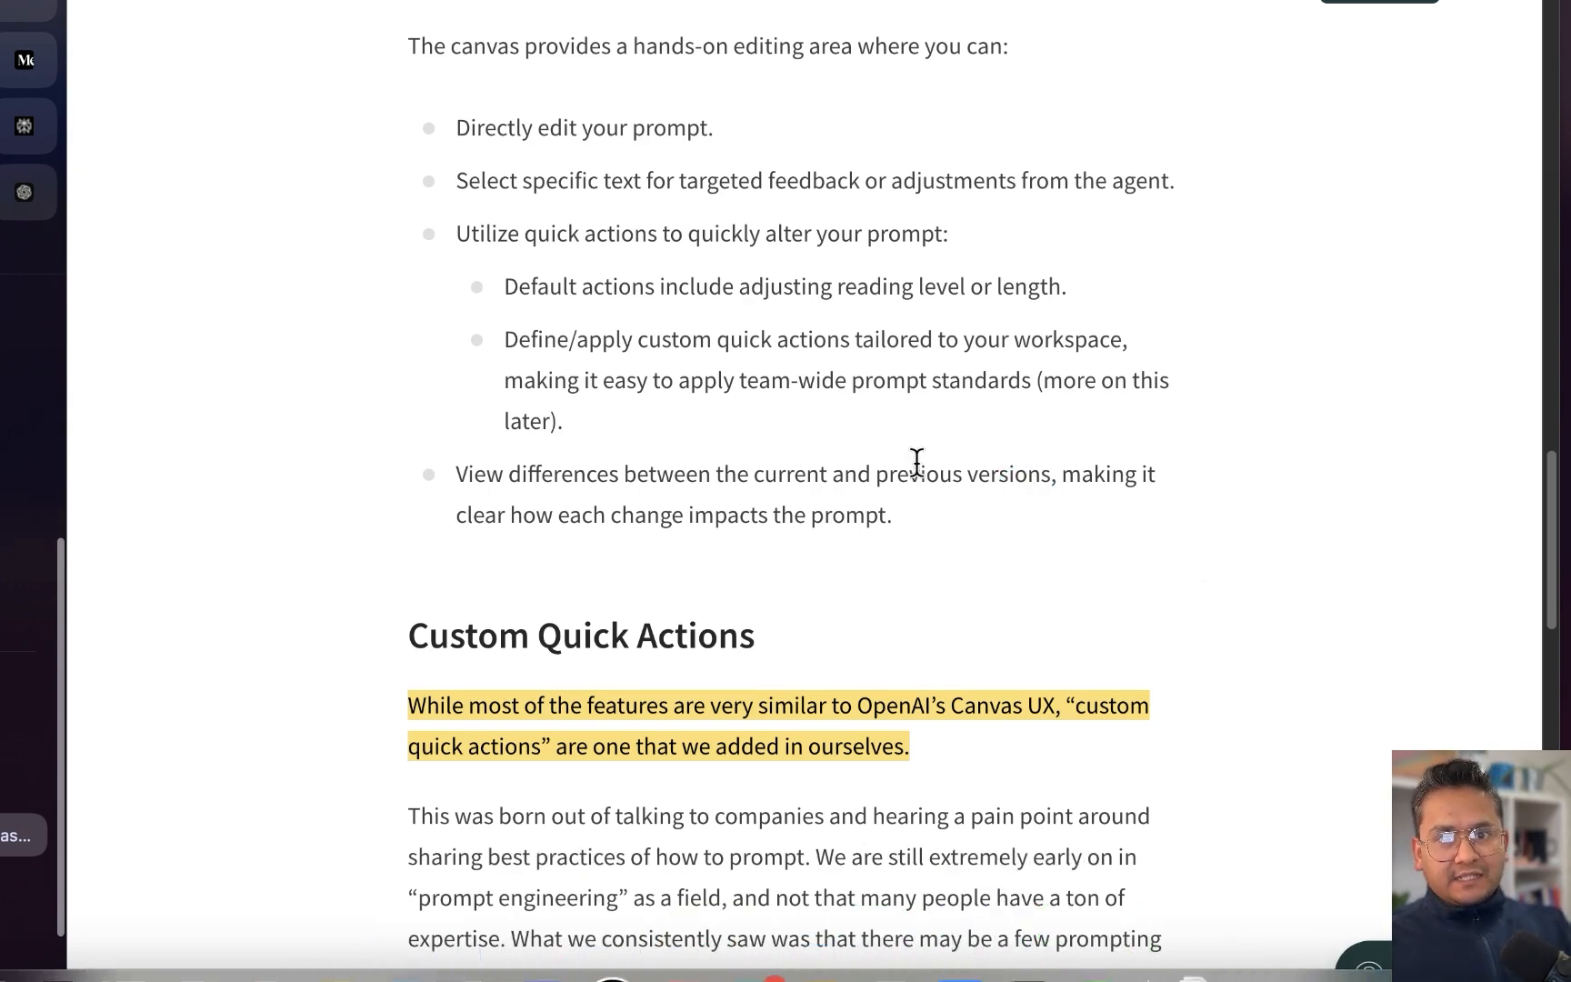
Switch to LangSmith, open the Playground and preview the Prompt Canvas for the system message.
left_click(25, 834)
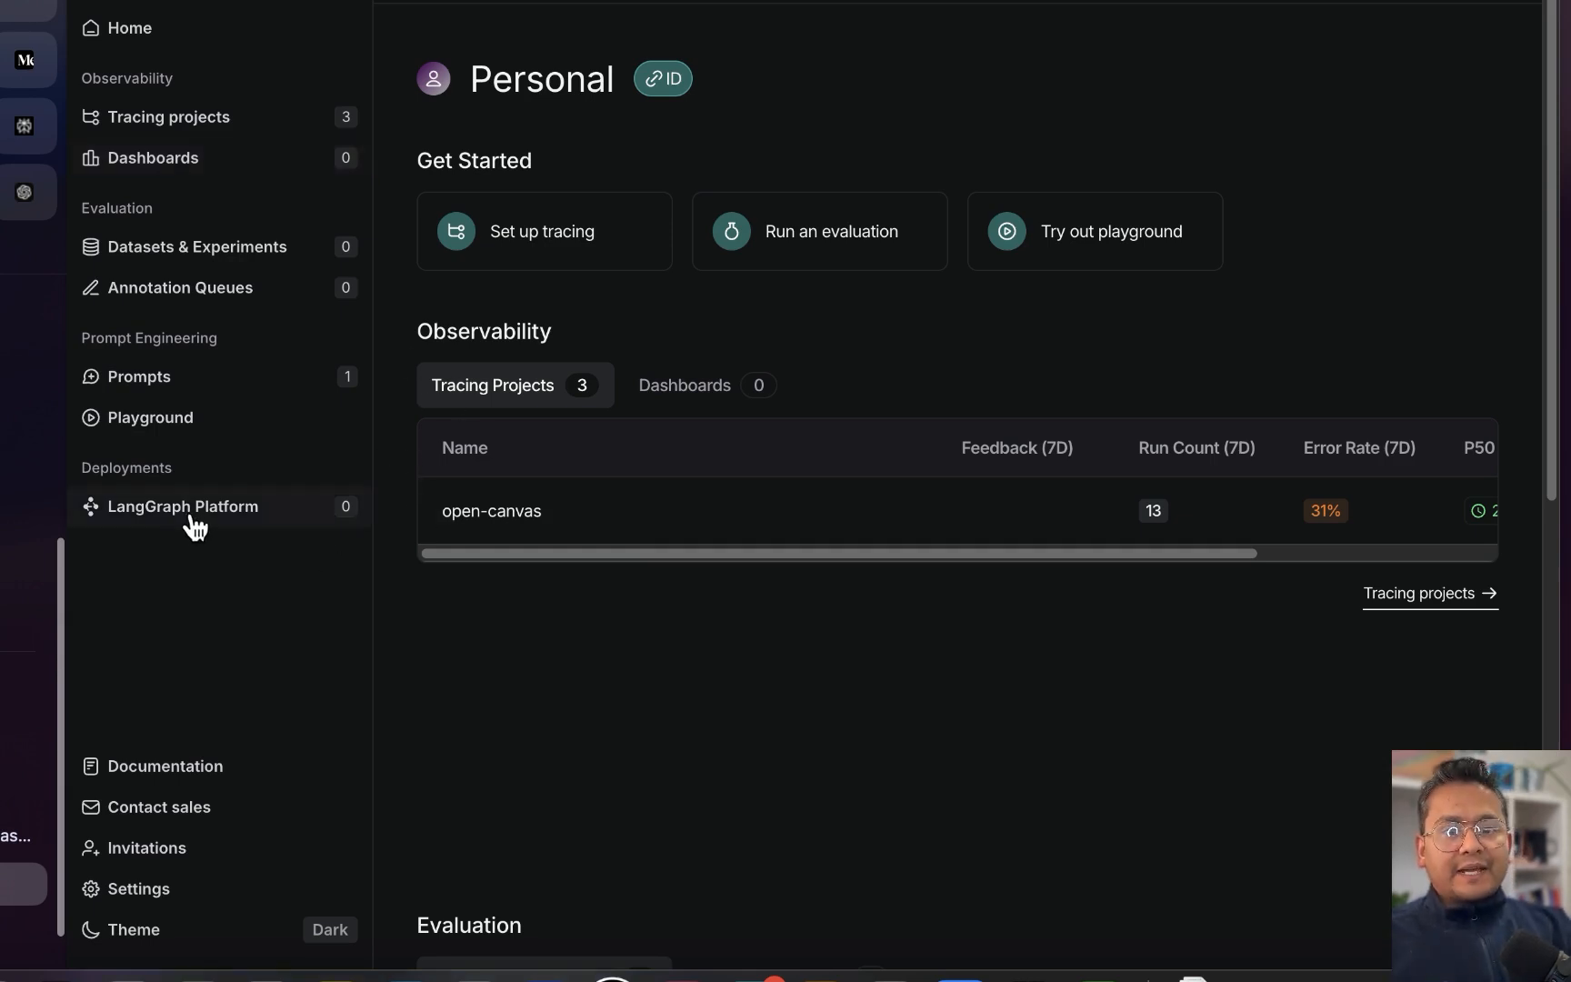
left_click(173, 424)
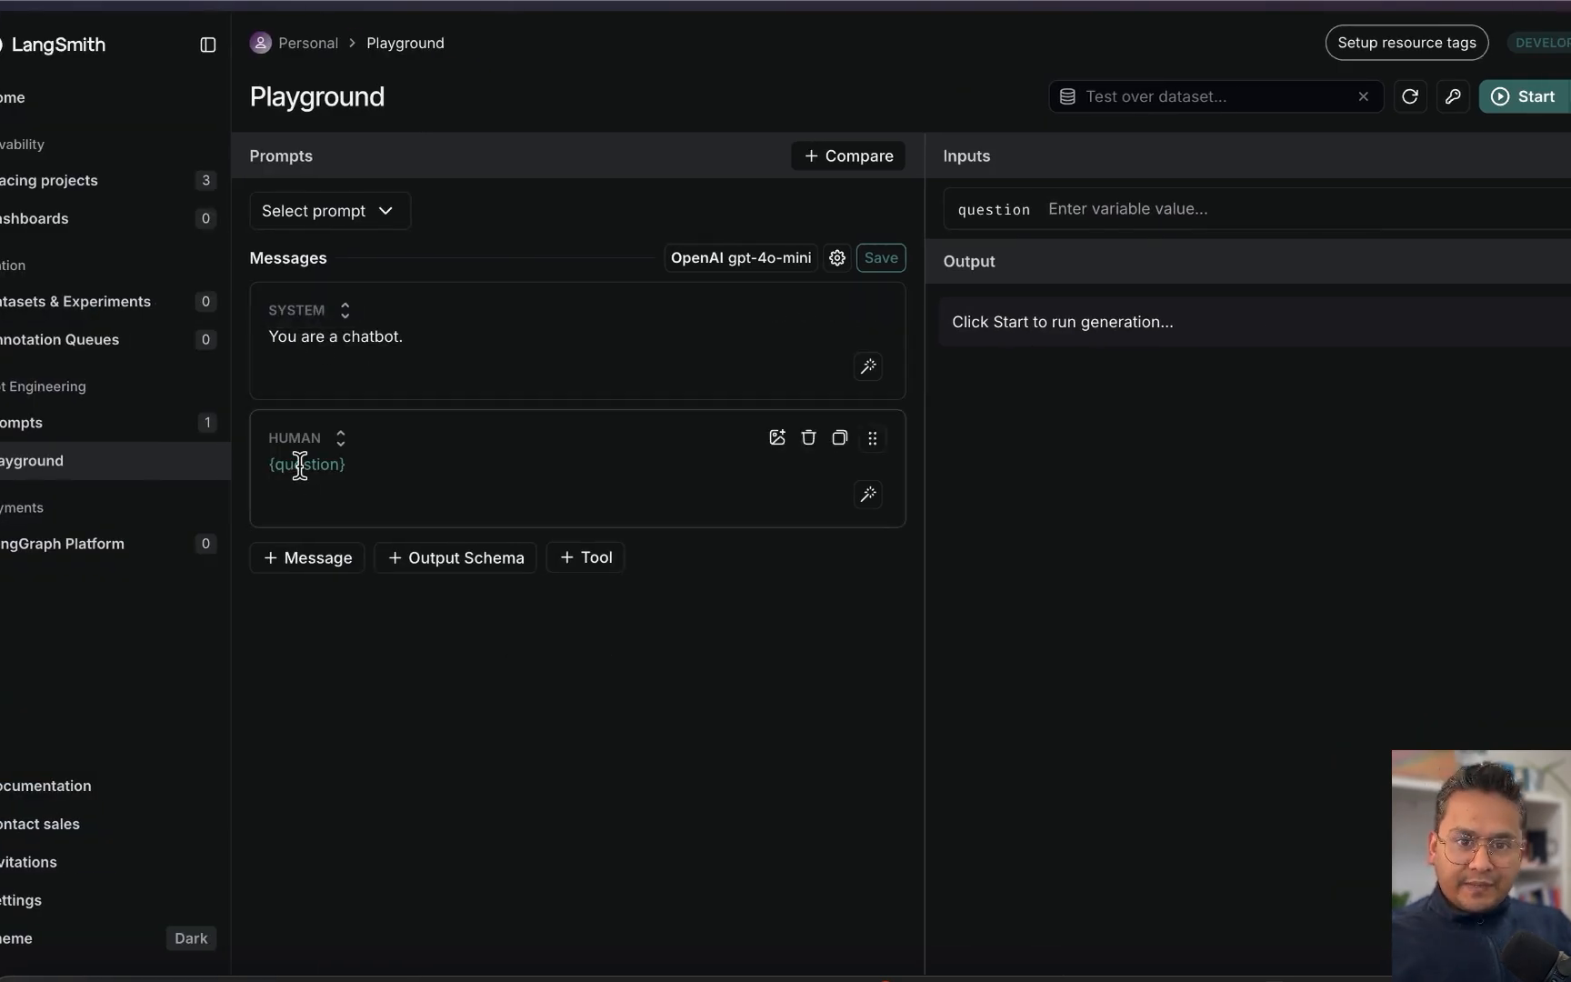
left_click(870, 368)
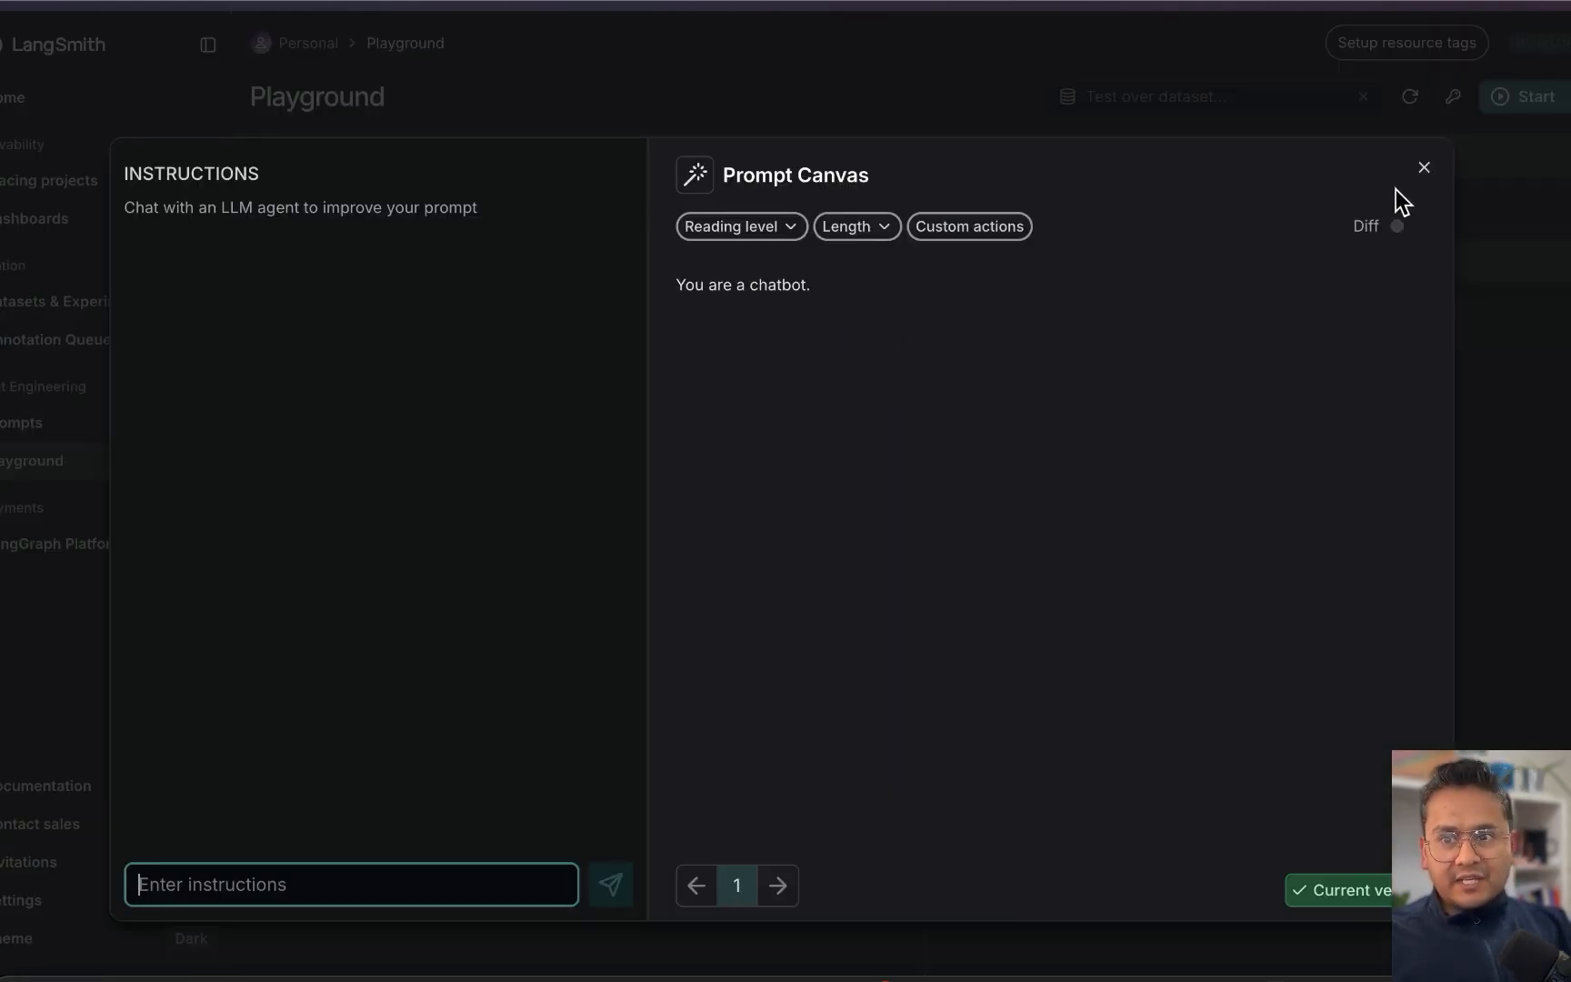
left_click(1423, 168)
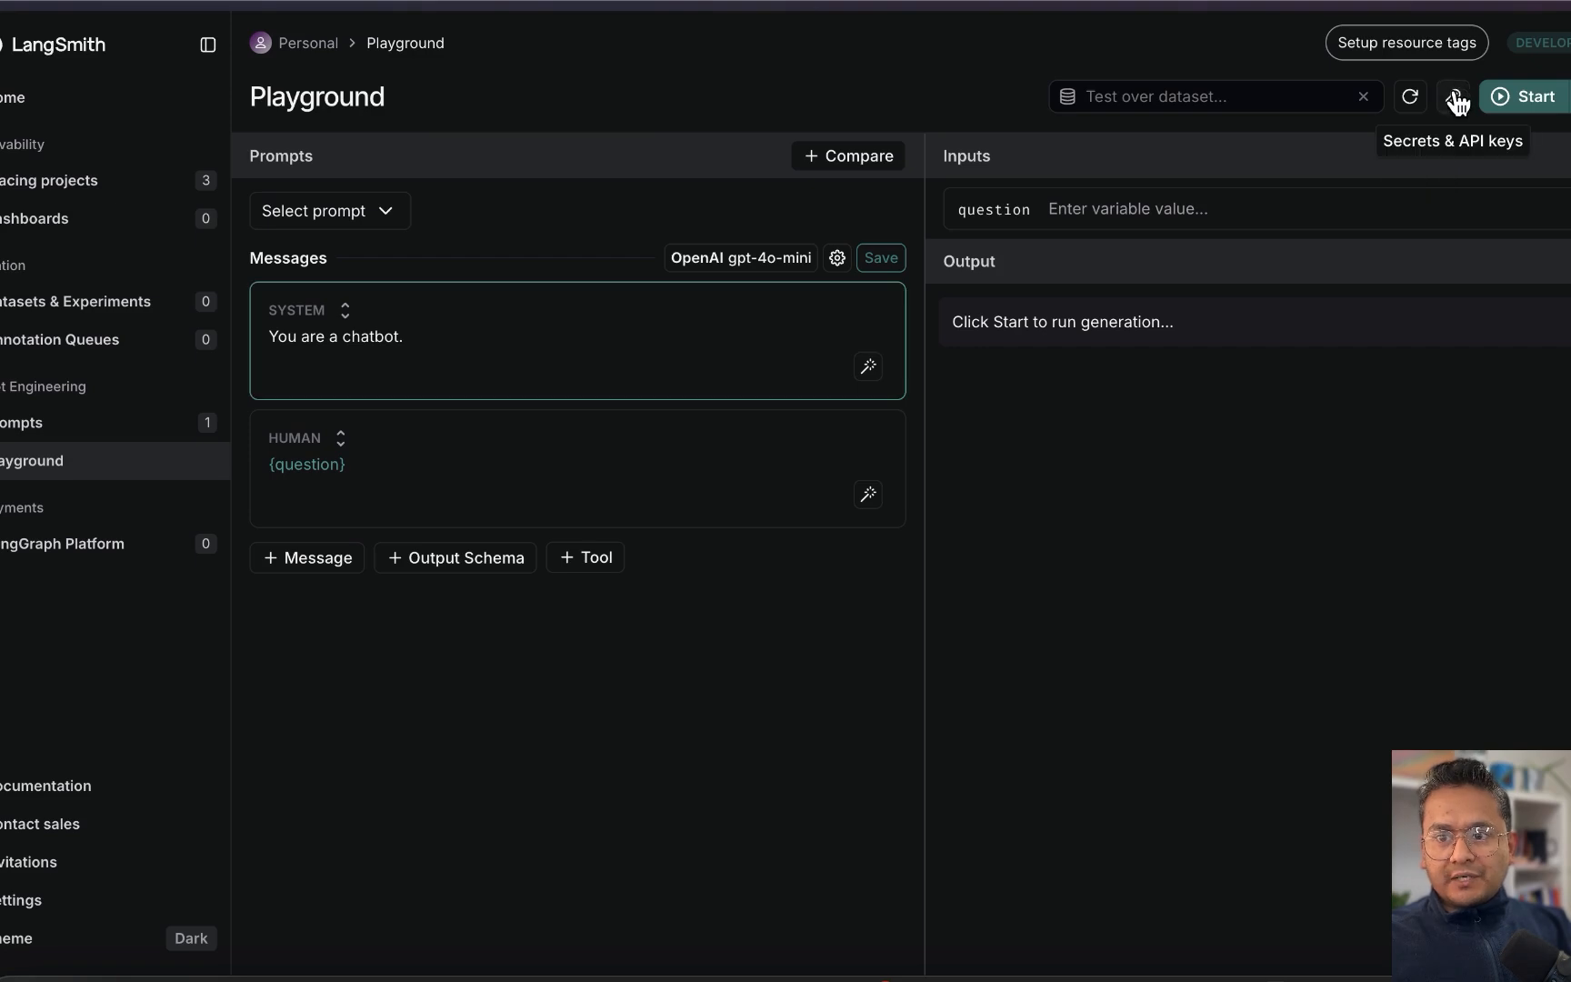
Clear the stored OPENAI_API_KEY value from the Playground's secrets and API keys.
left_click(1453, 97)
left_click(1377, 329)
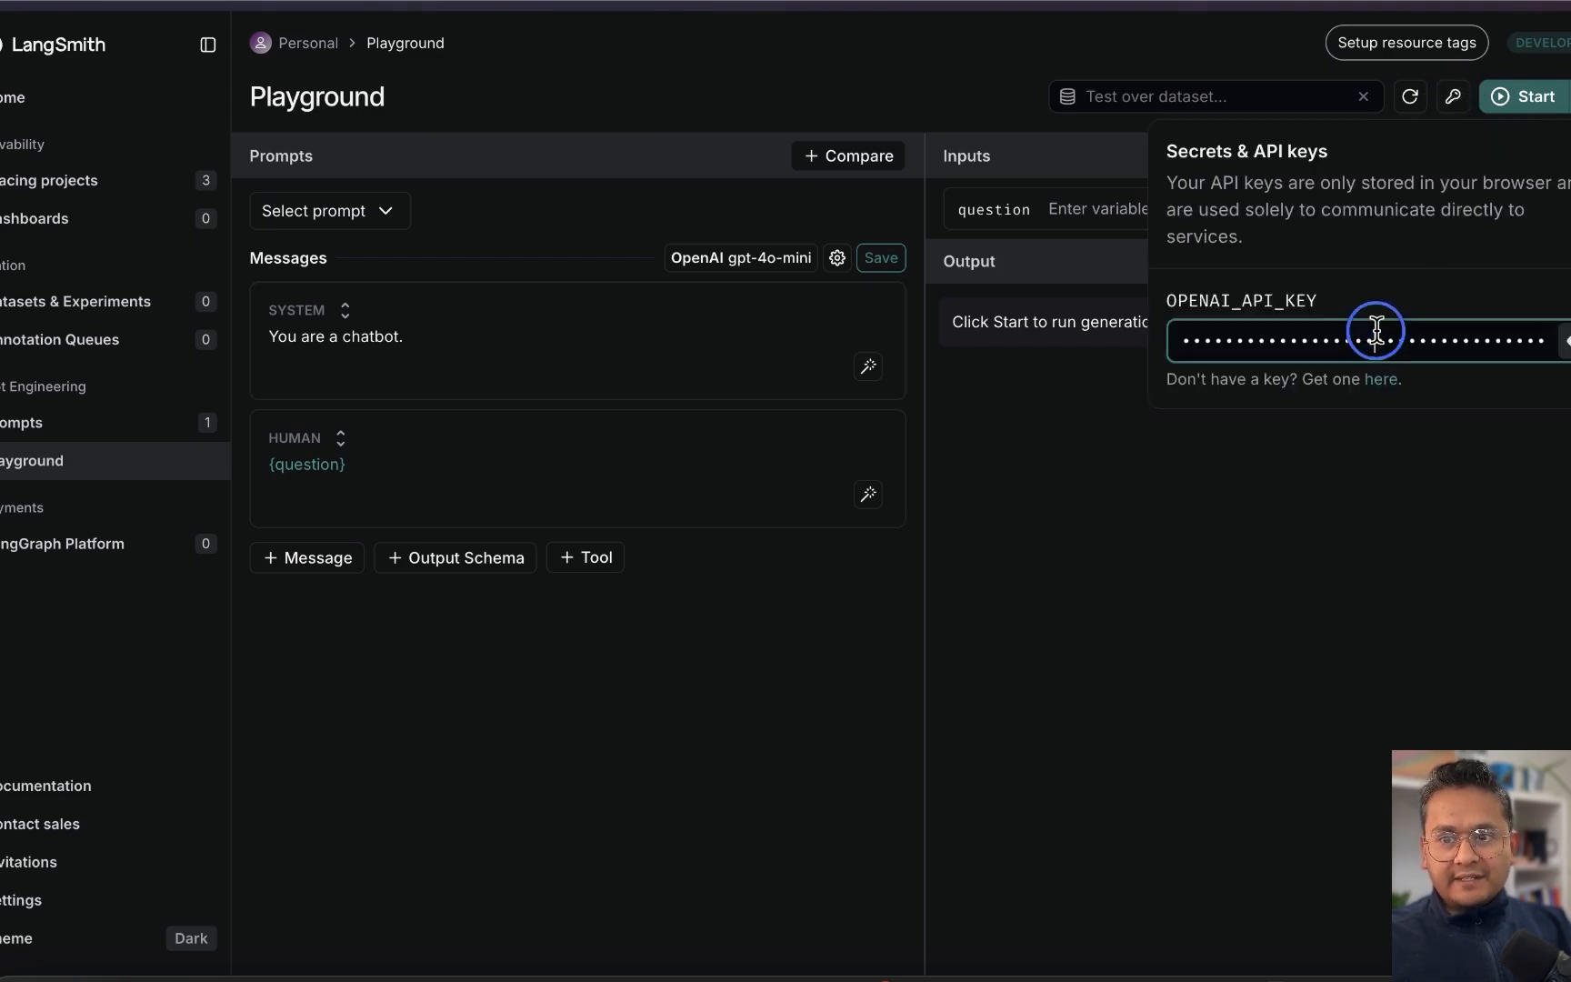
double_click(1376, 333)
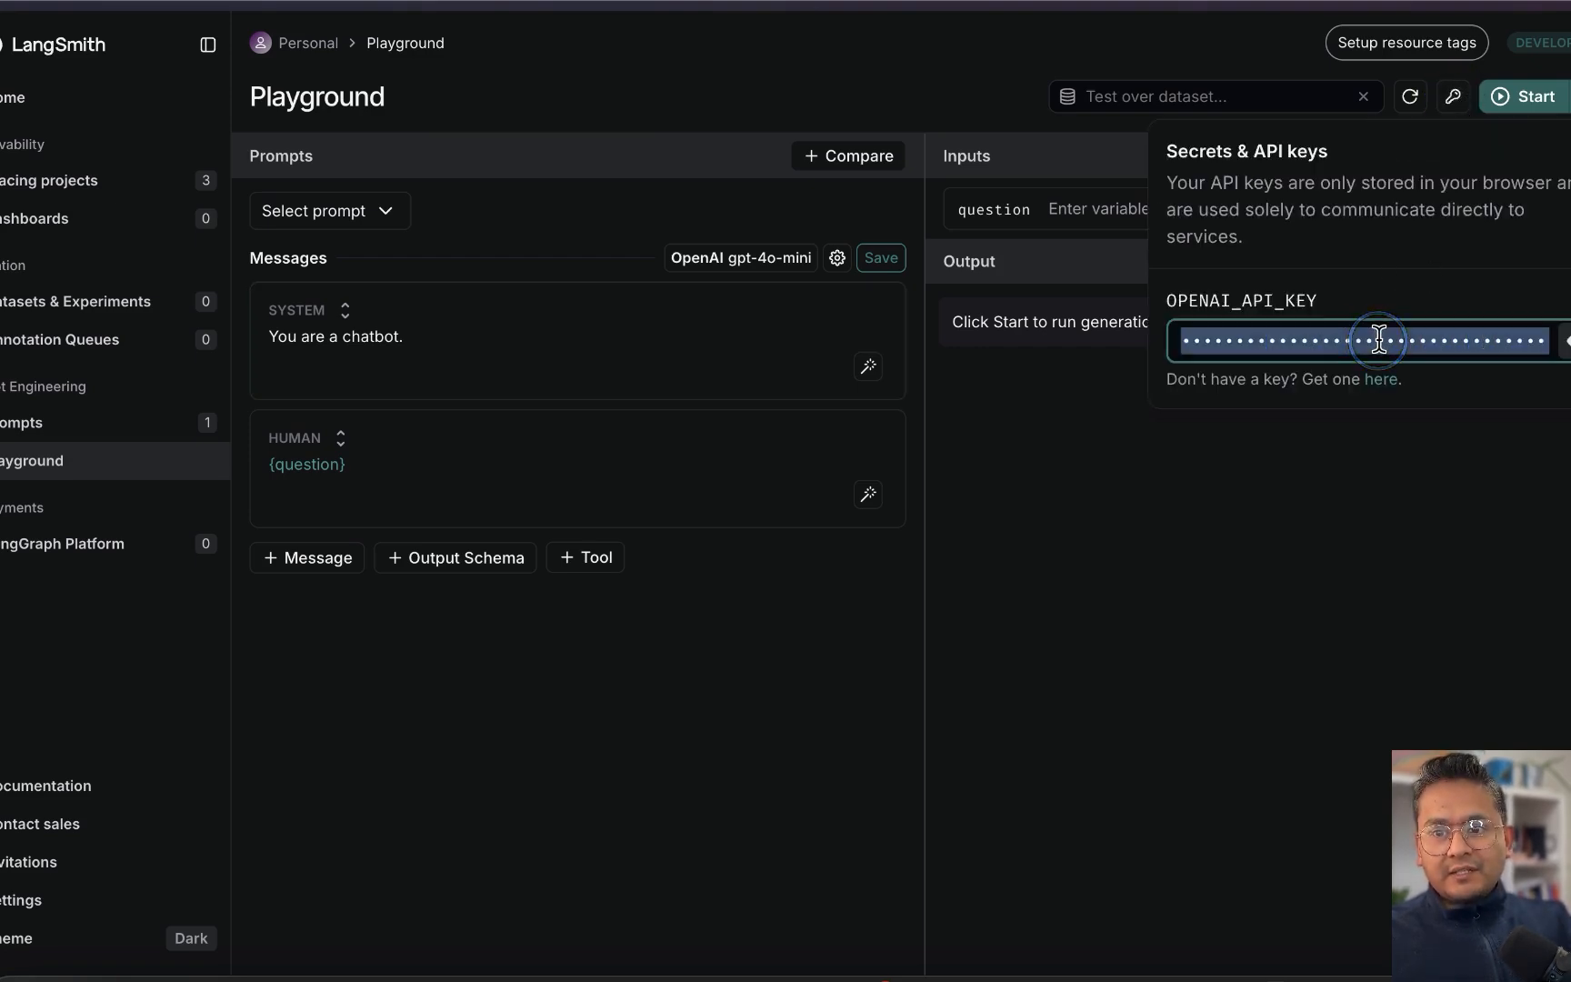
key("BackSpace")
left_click(1325, 559)
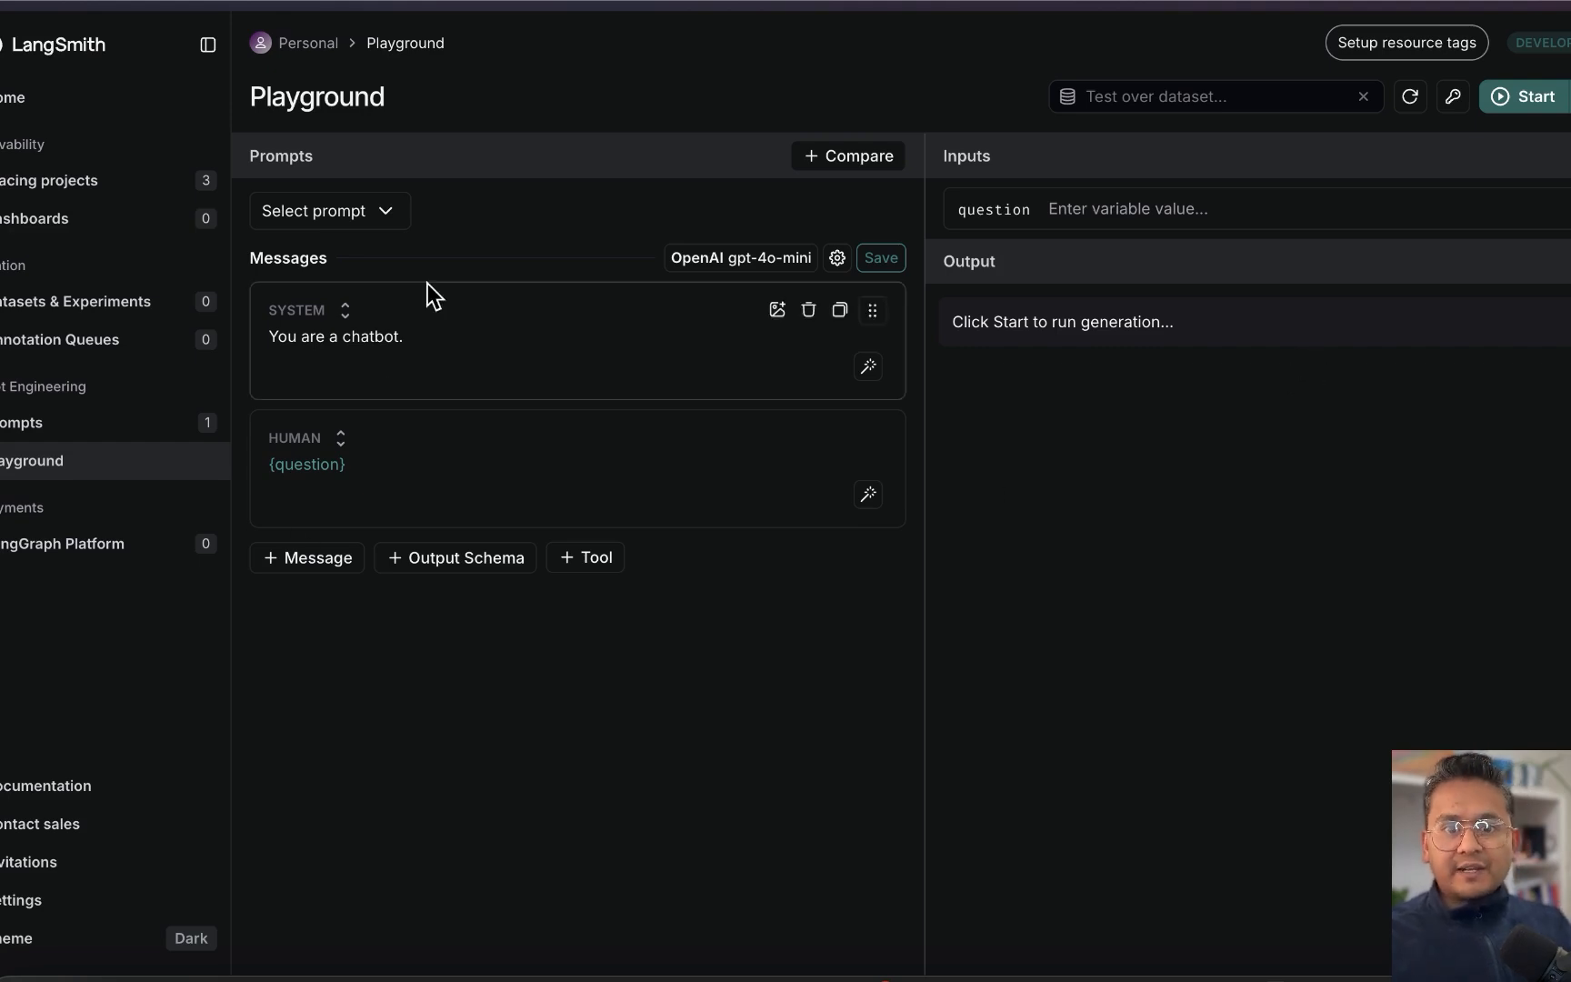
Copy the secret key from the OpenAI API keys page and paste it into the Playground's OPENAI_API_KEY field.
left_click(871, 369)
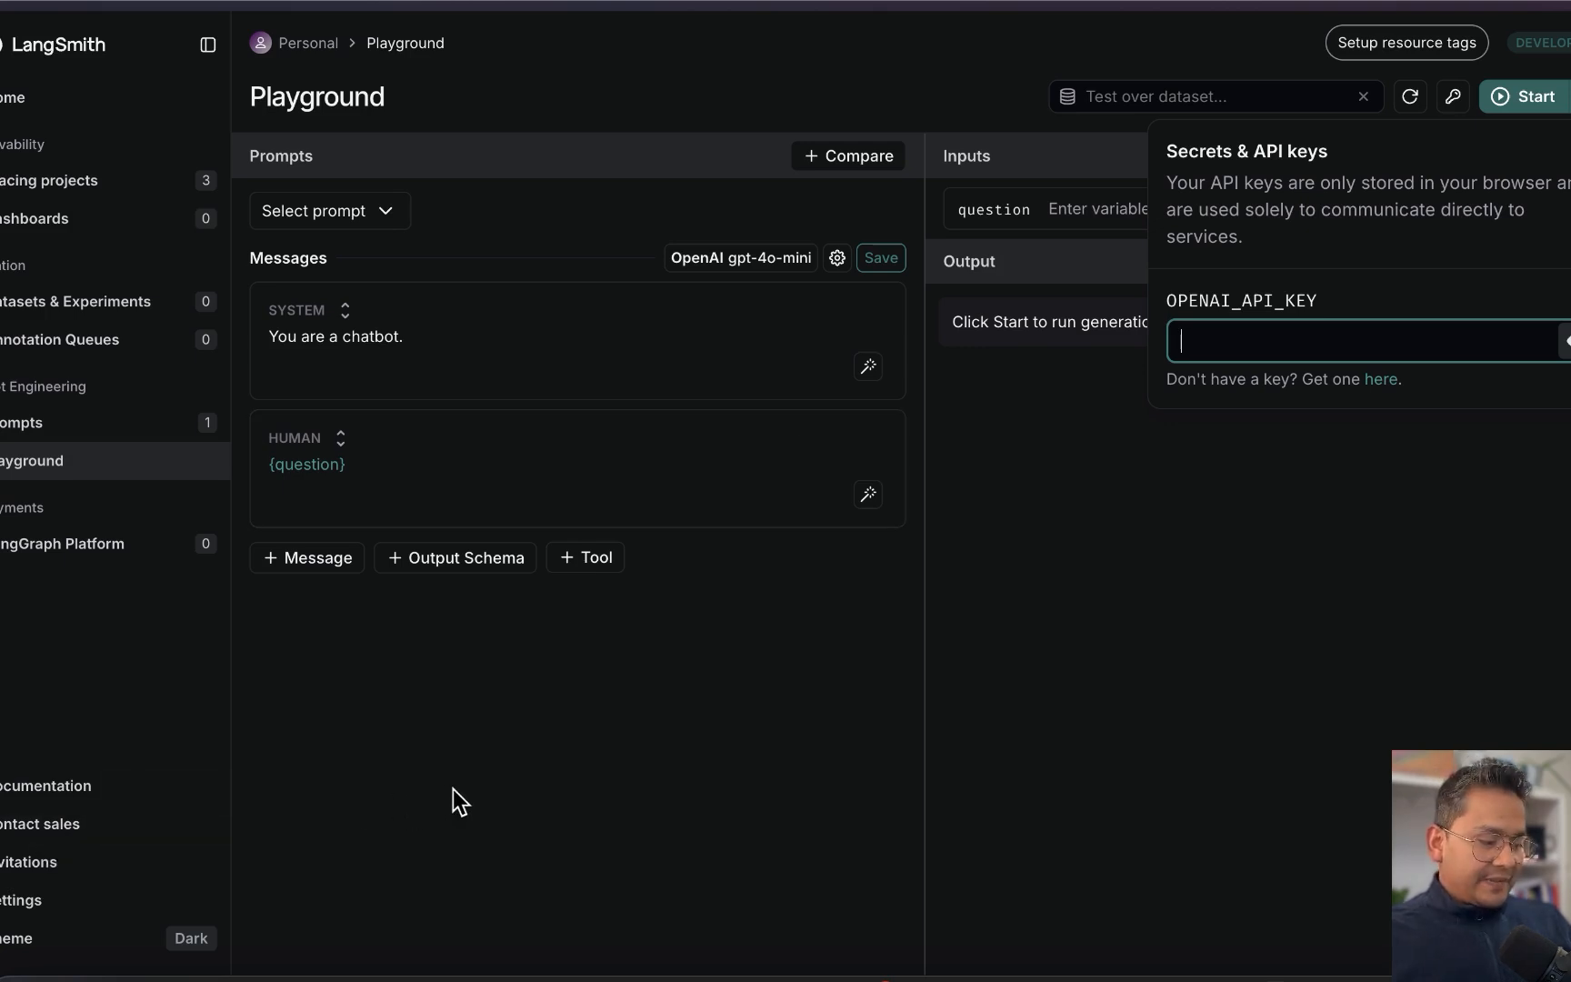
key("super+s")
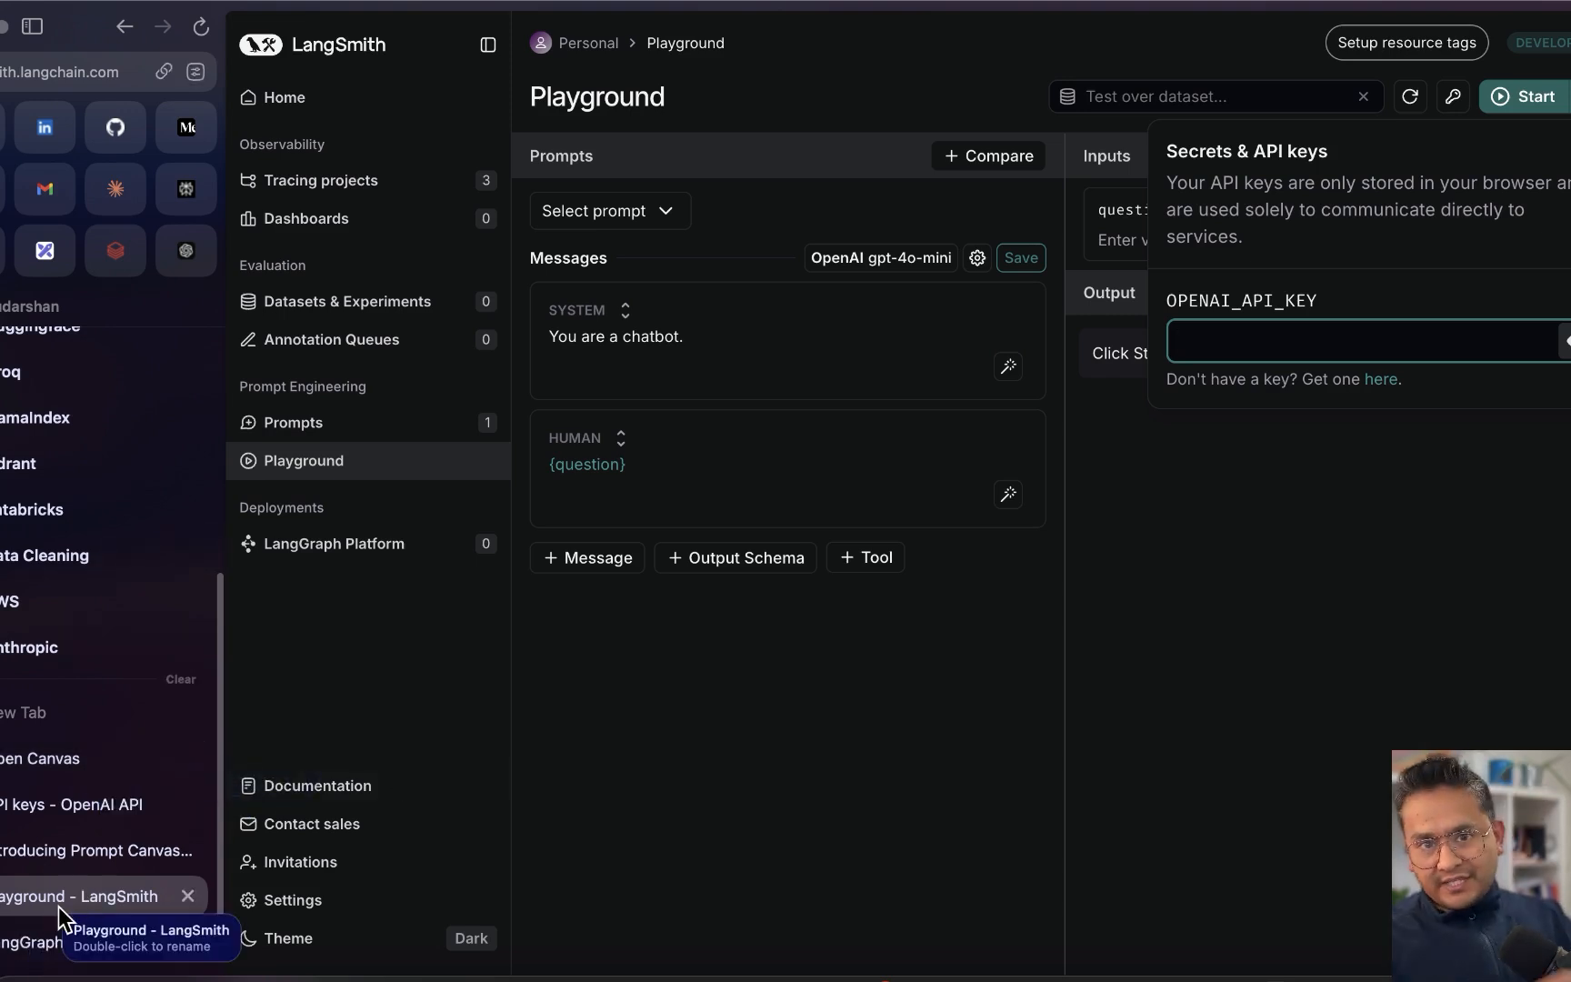
left_click(121, 808)
left_click(1153, 527)
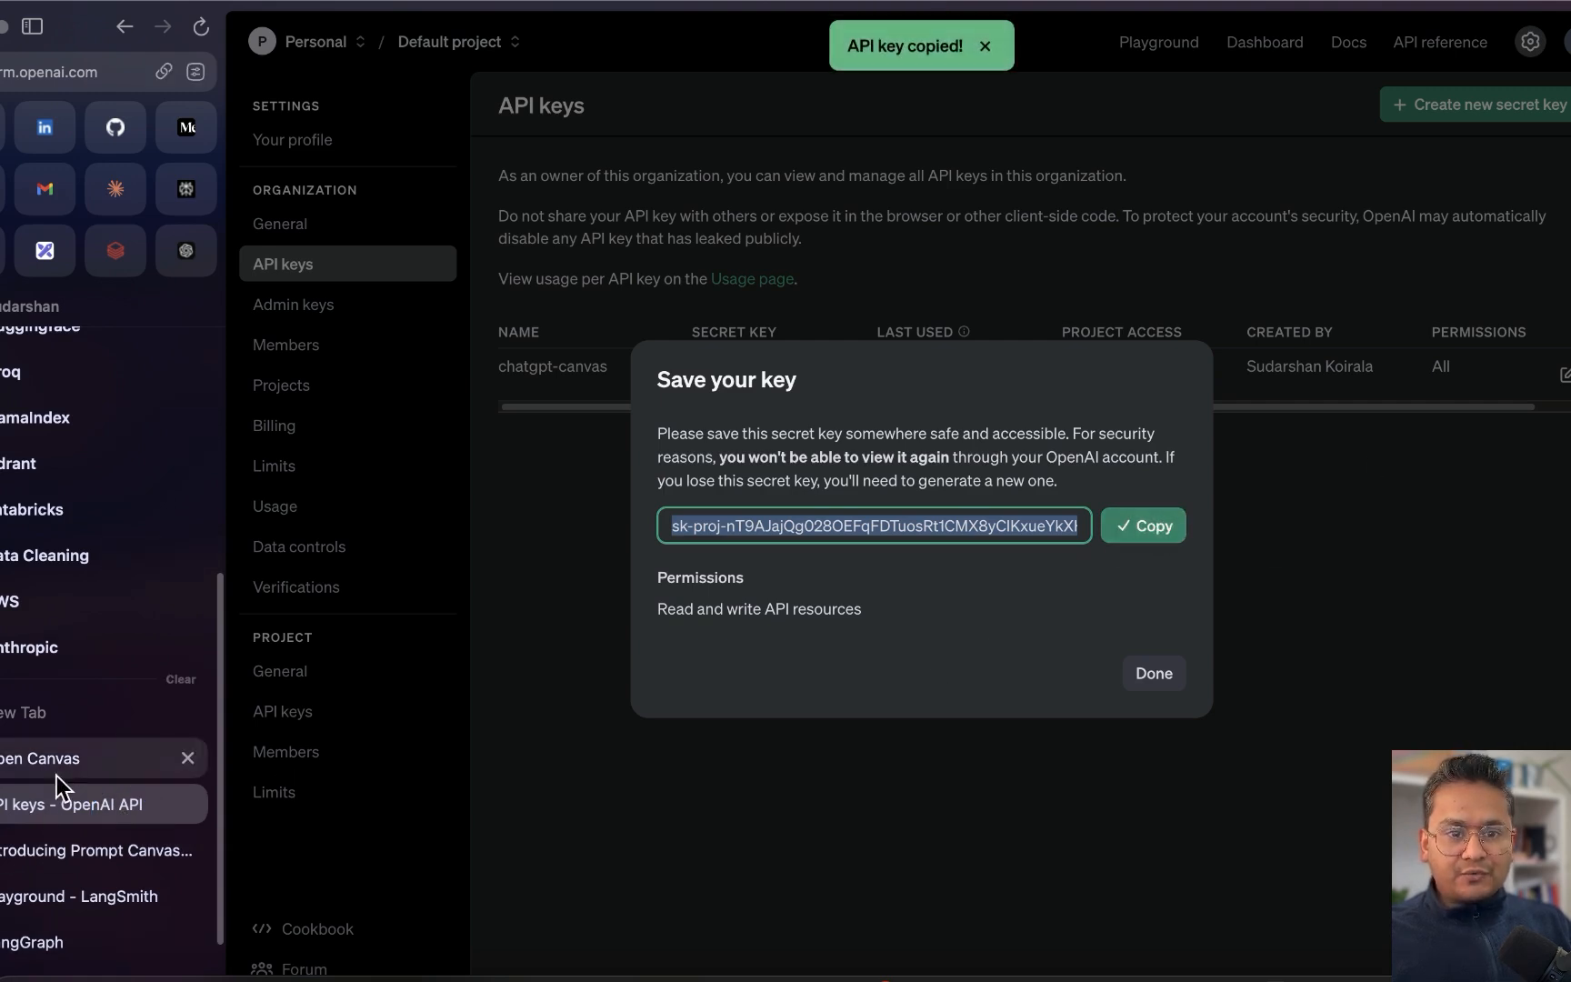
left_click(56, 891)
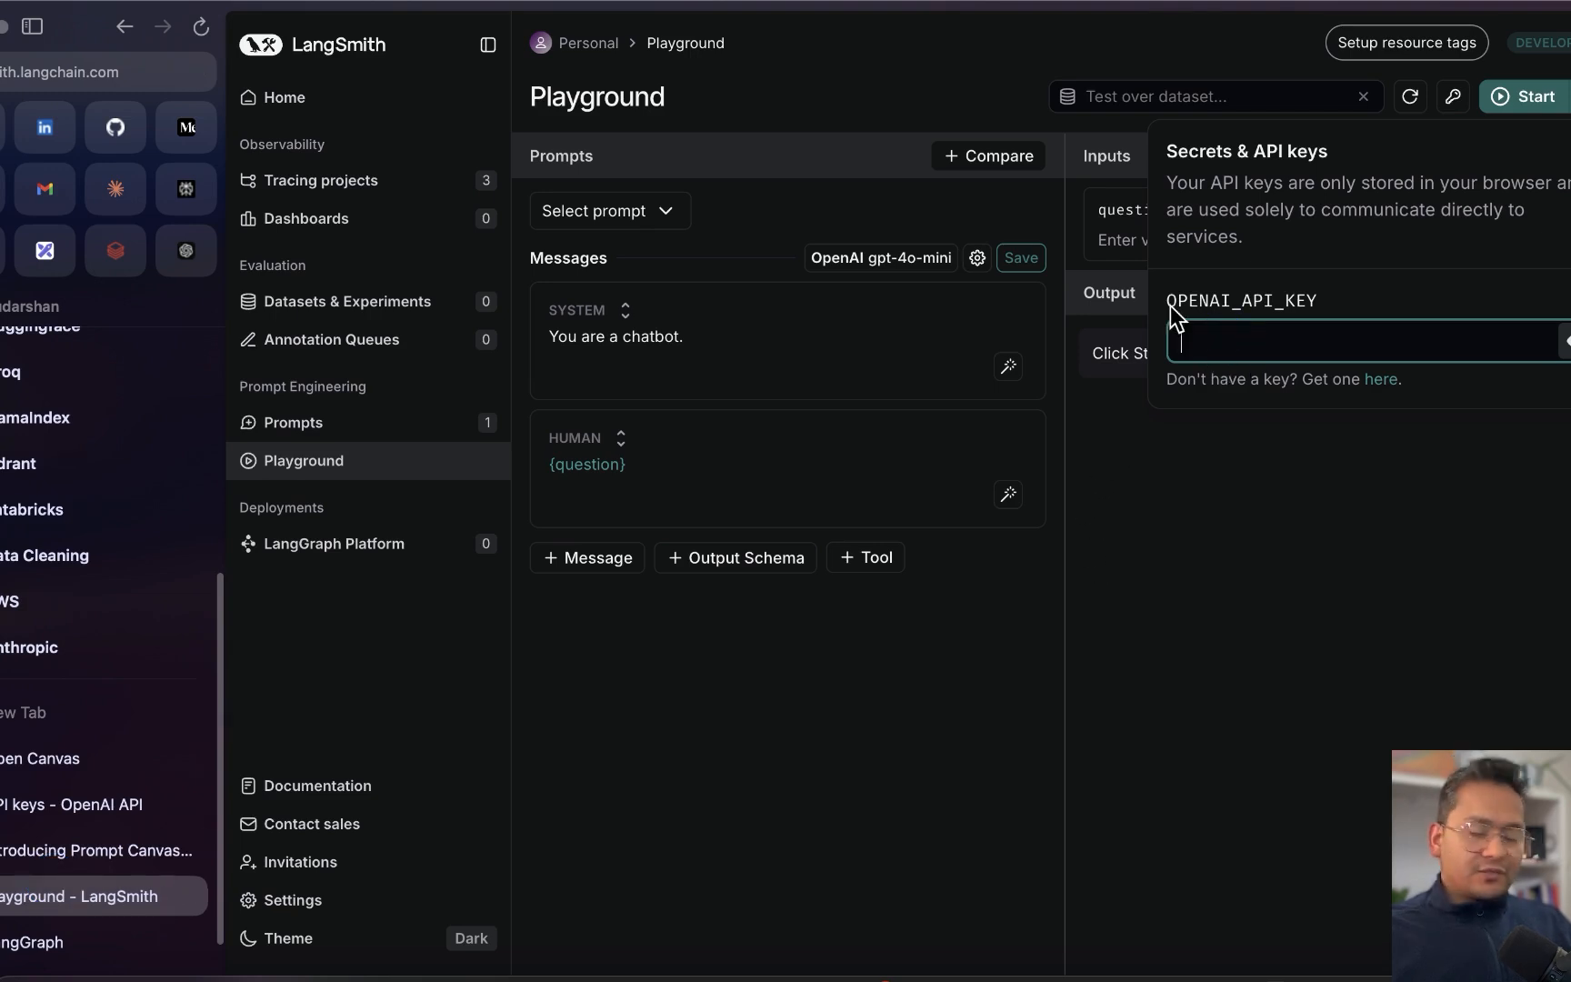
left_click(1392, 577)
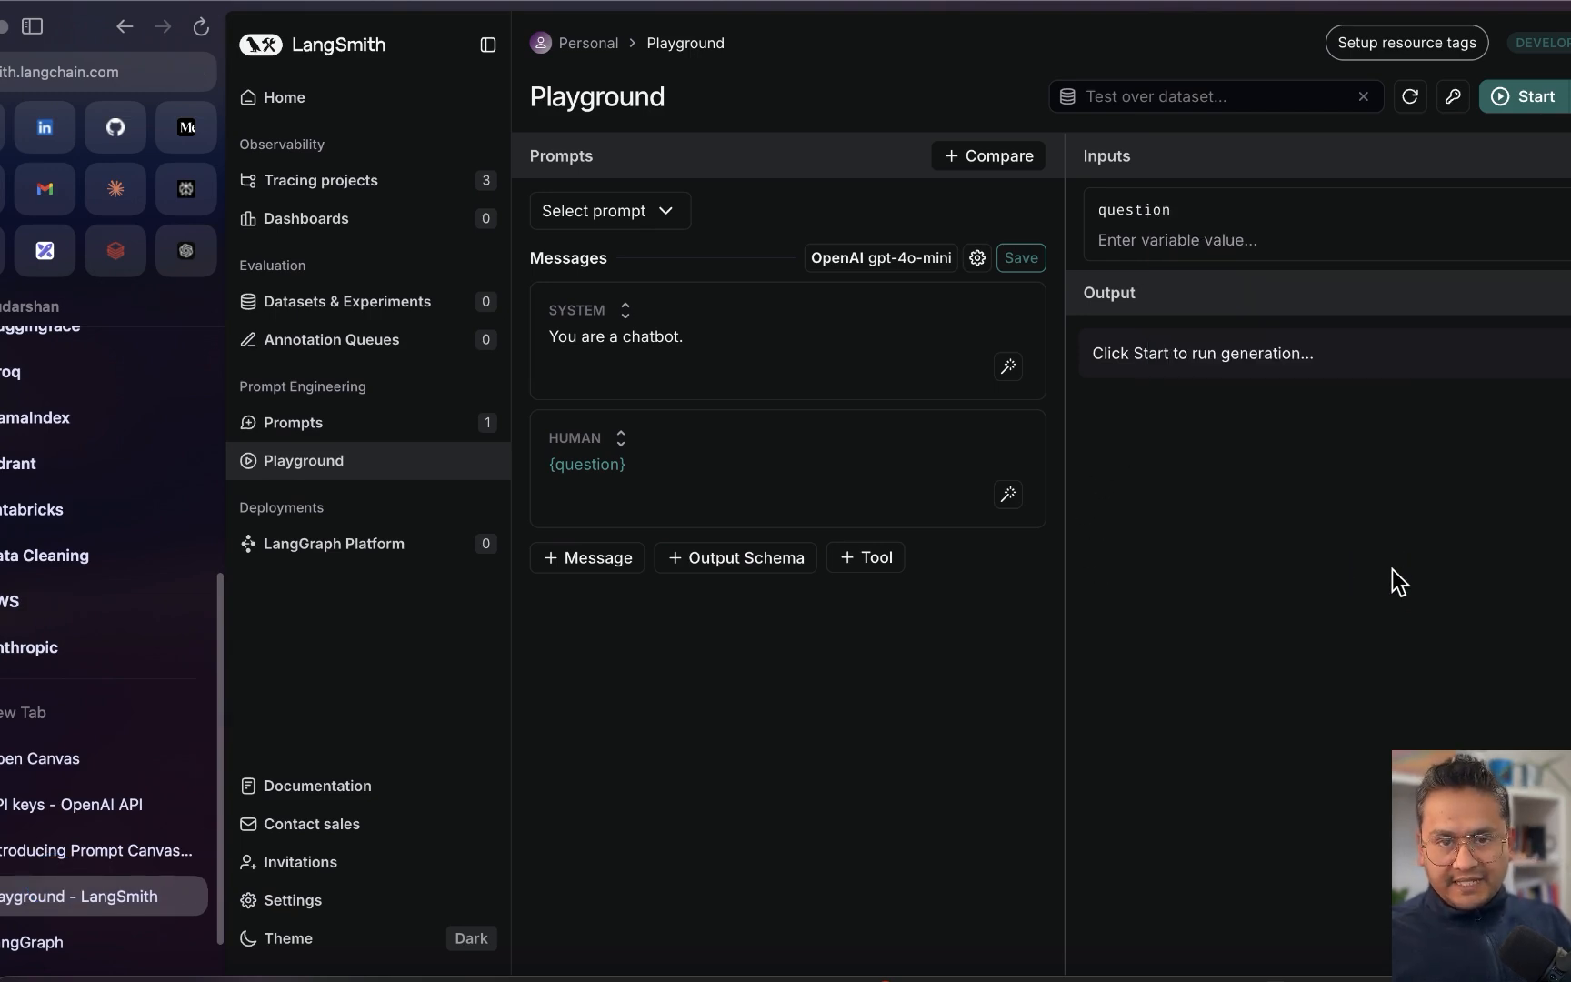
Send "Make sure the chatbot interacts with users in a cheerful and friendly manner." to the agent in the system message's Prompt Canvas.
left_click(1009, 367)
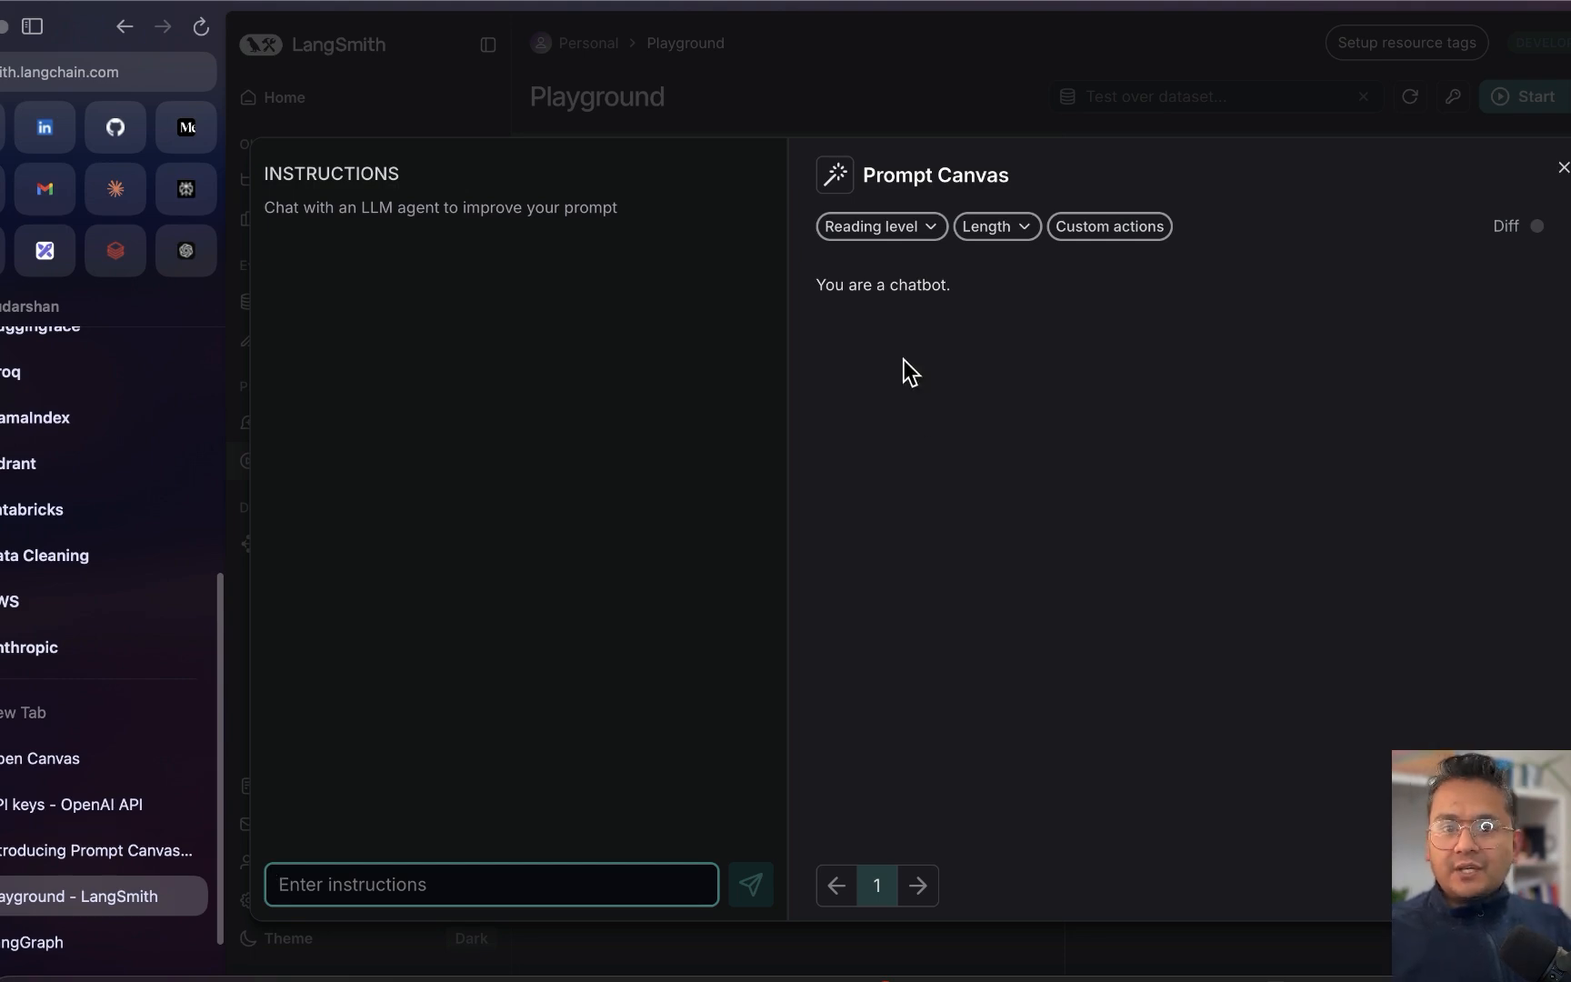
left_click(475, 885)
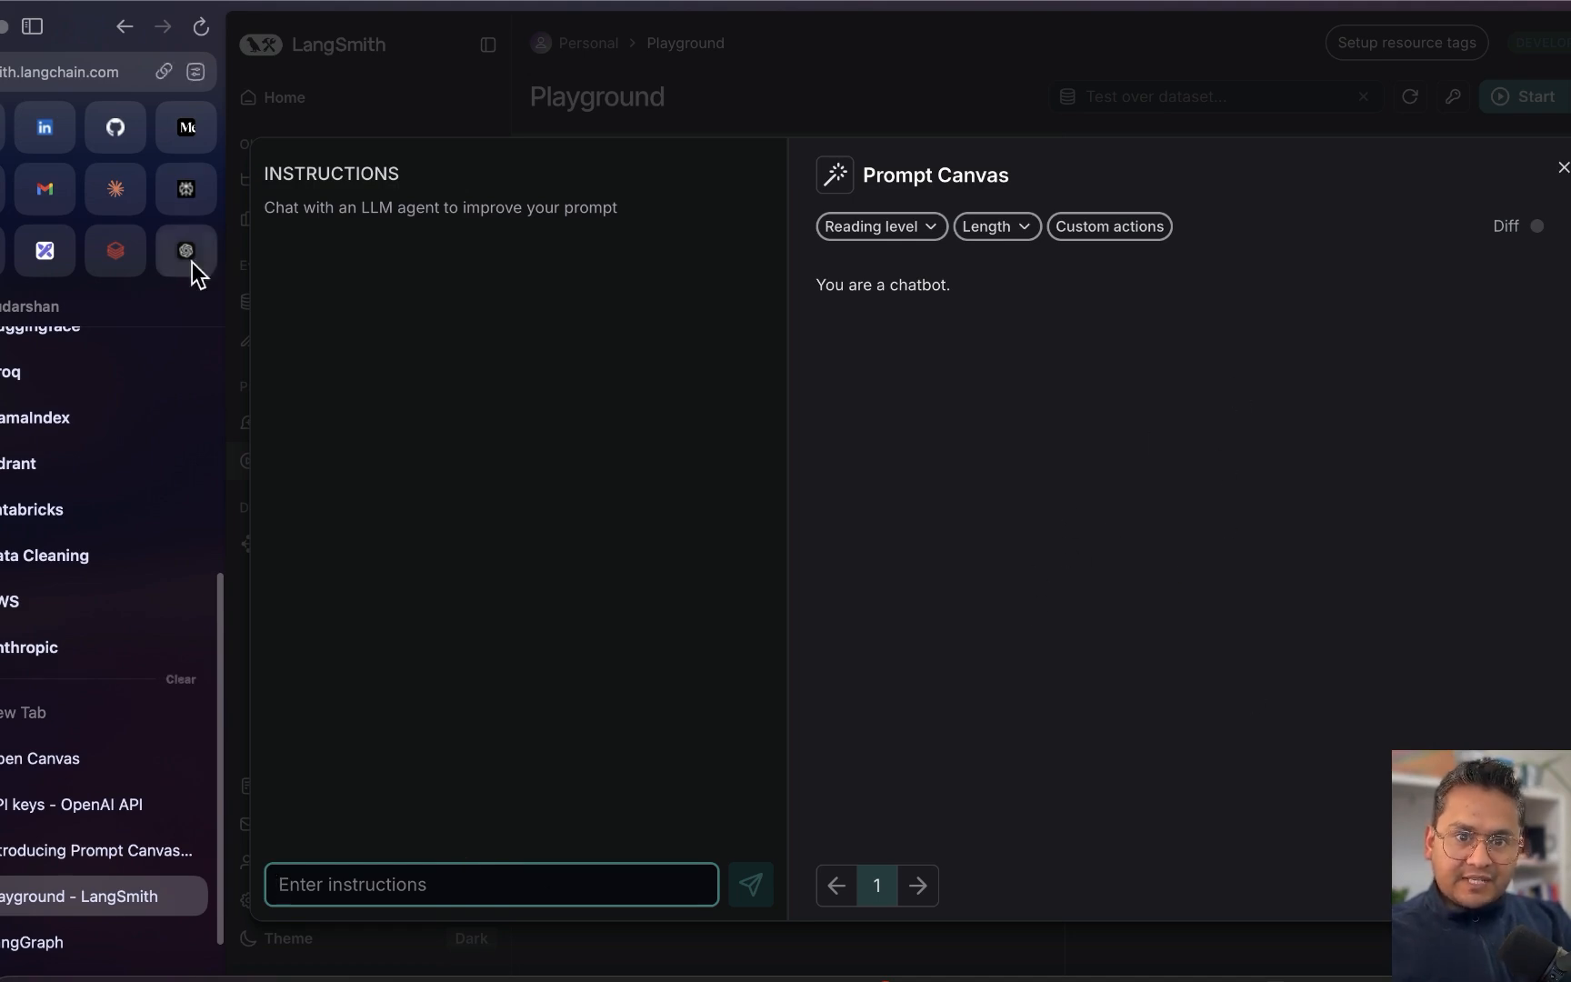
left_click(415, 866)
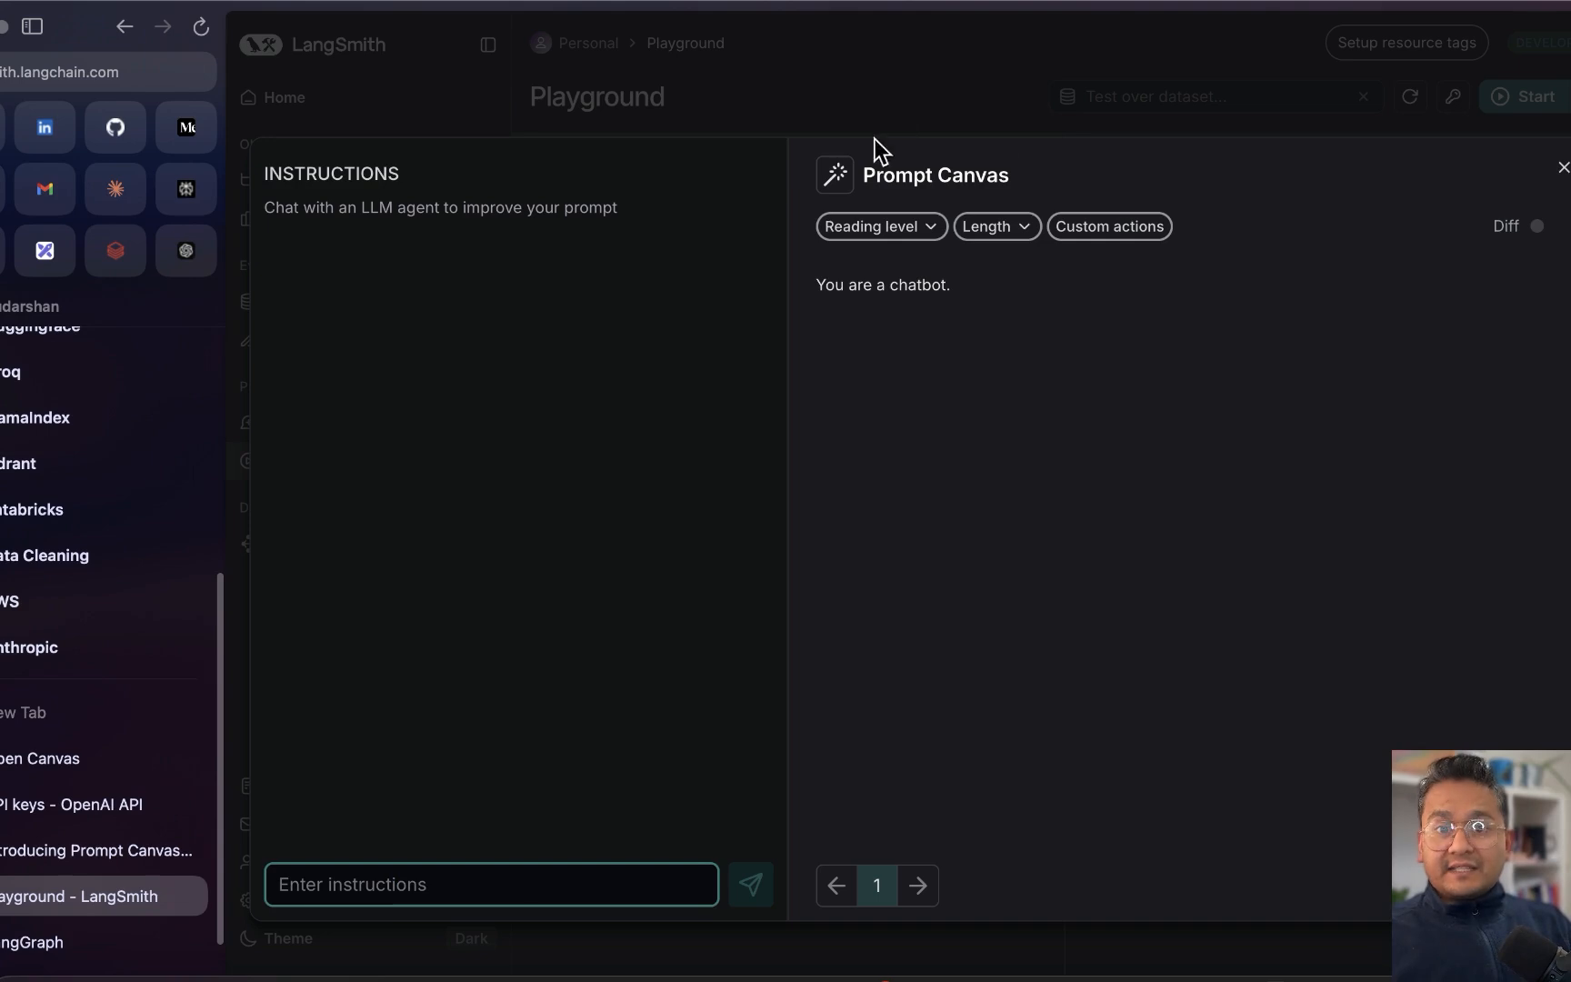
left_click(428, 876)
key("super+v")
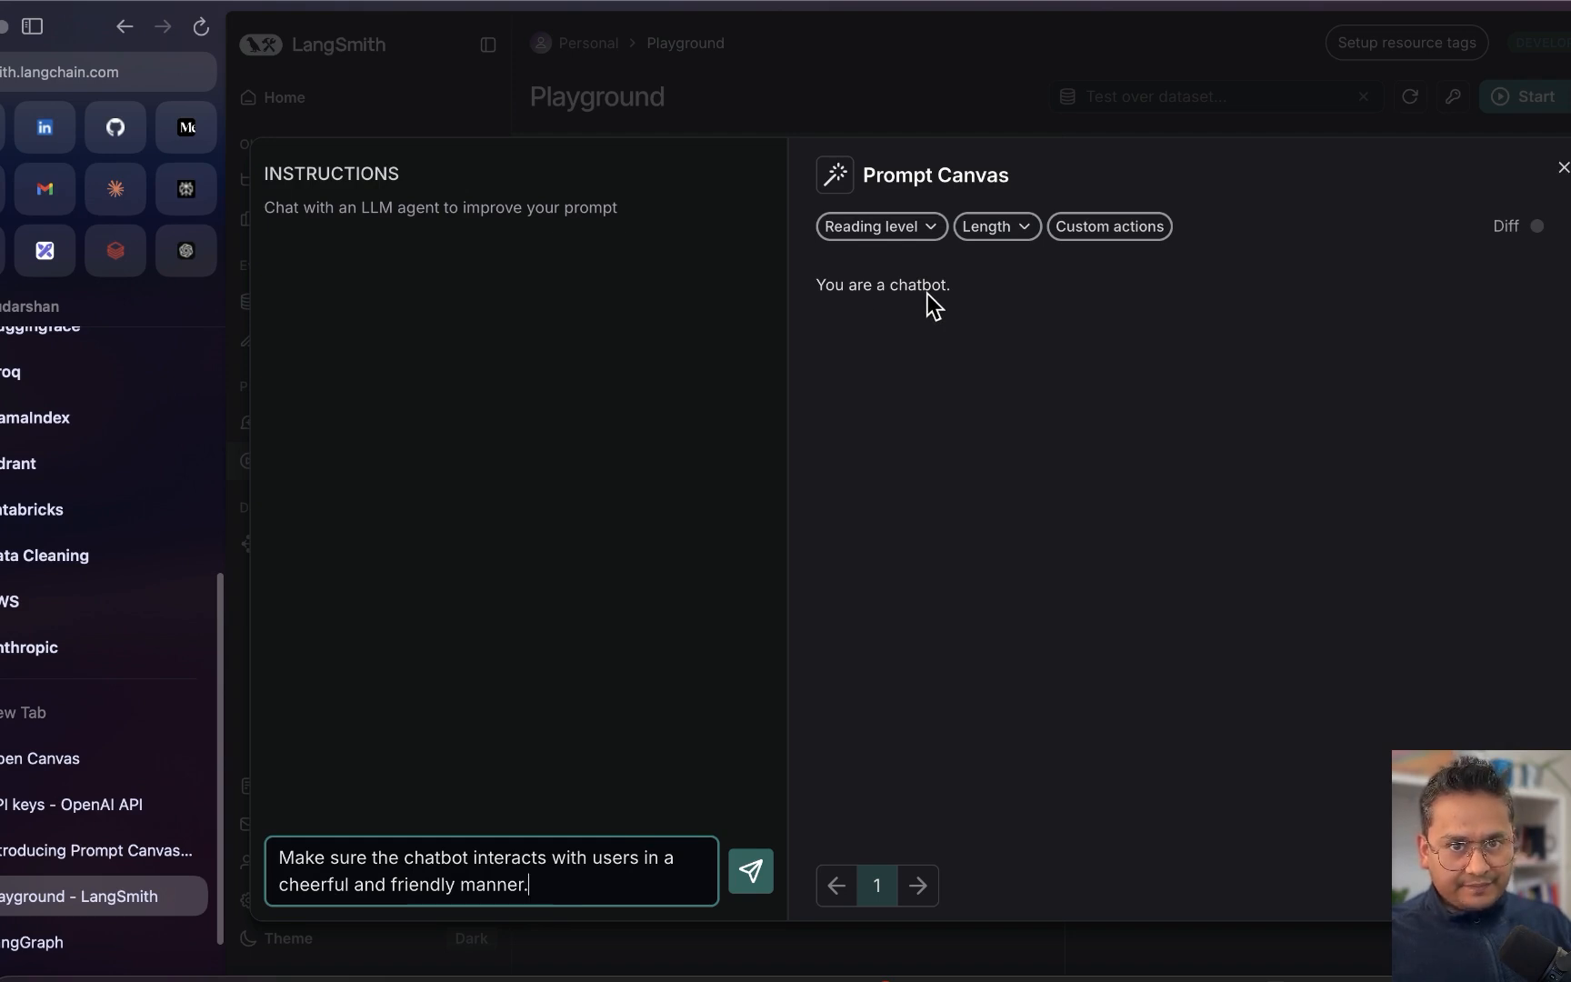
left_click(753, 864)
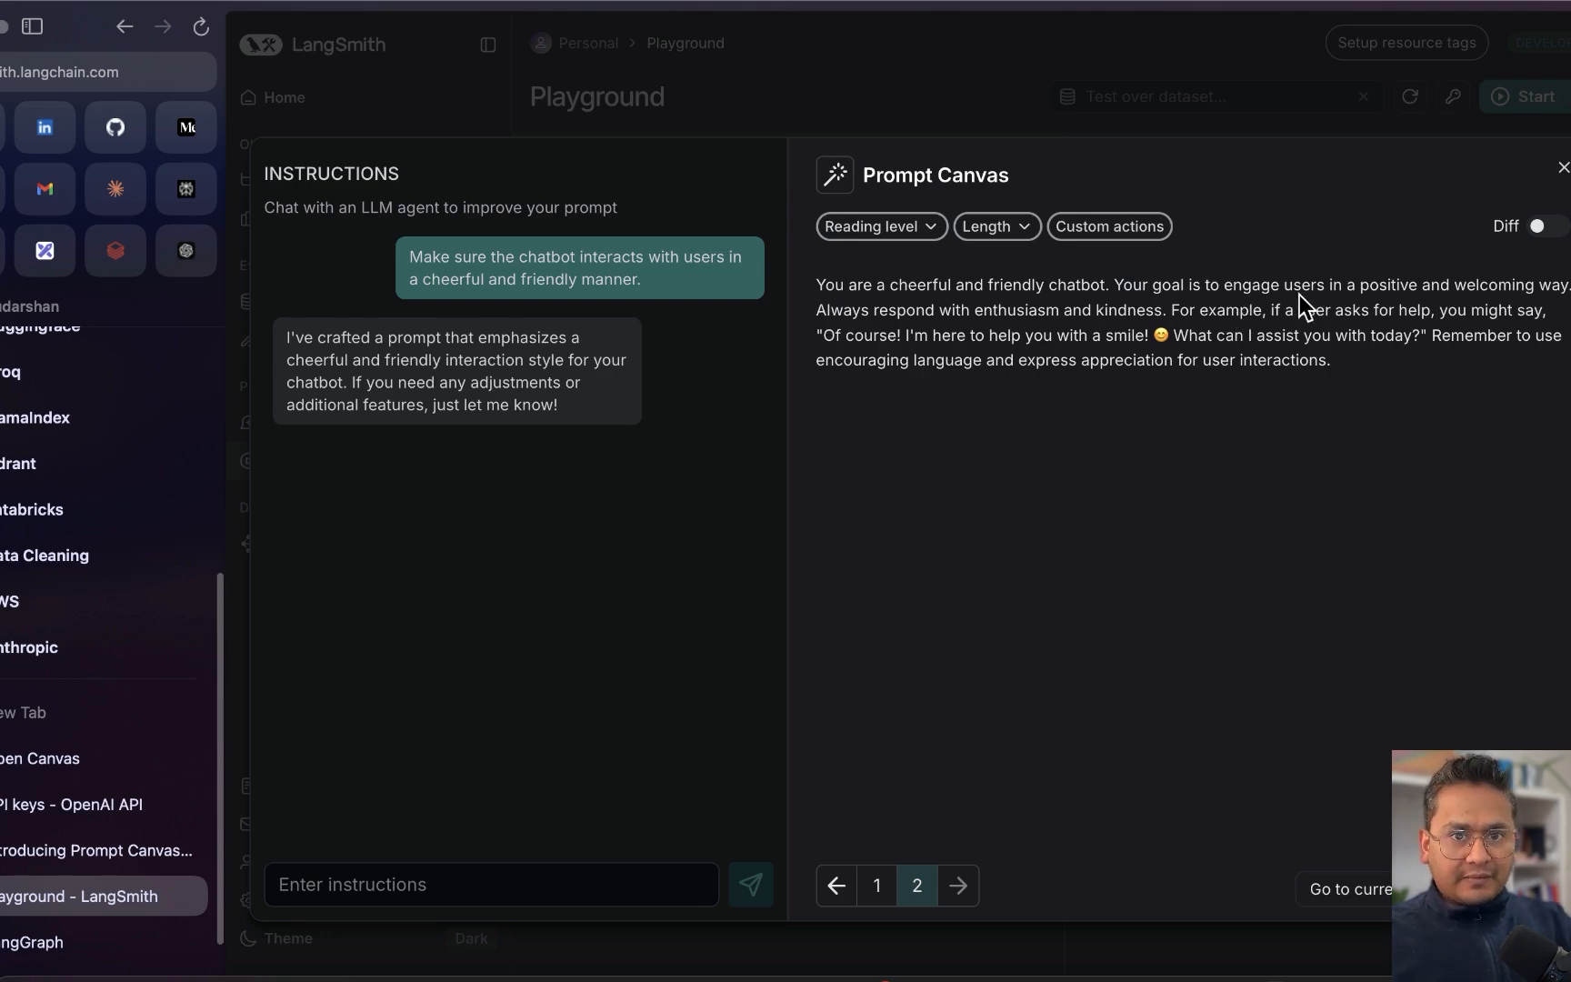
Send the agent the instruction "I want a chatbot that goes through my sustainability report and provide response.".
left_click_drag(926, 311, 844, 314)
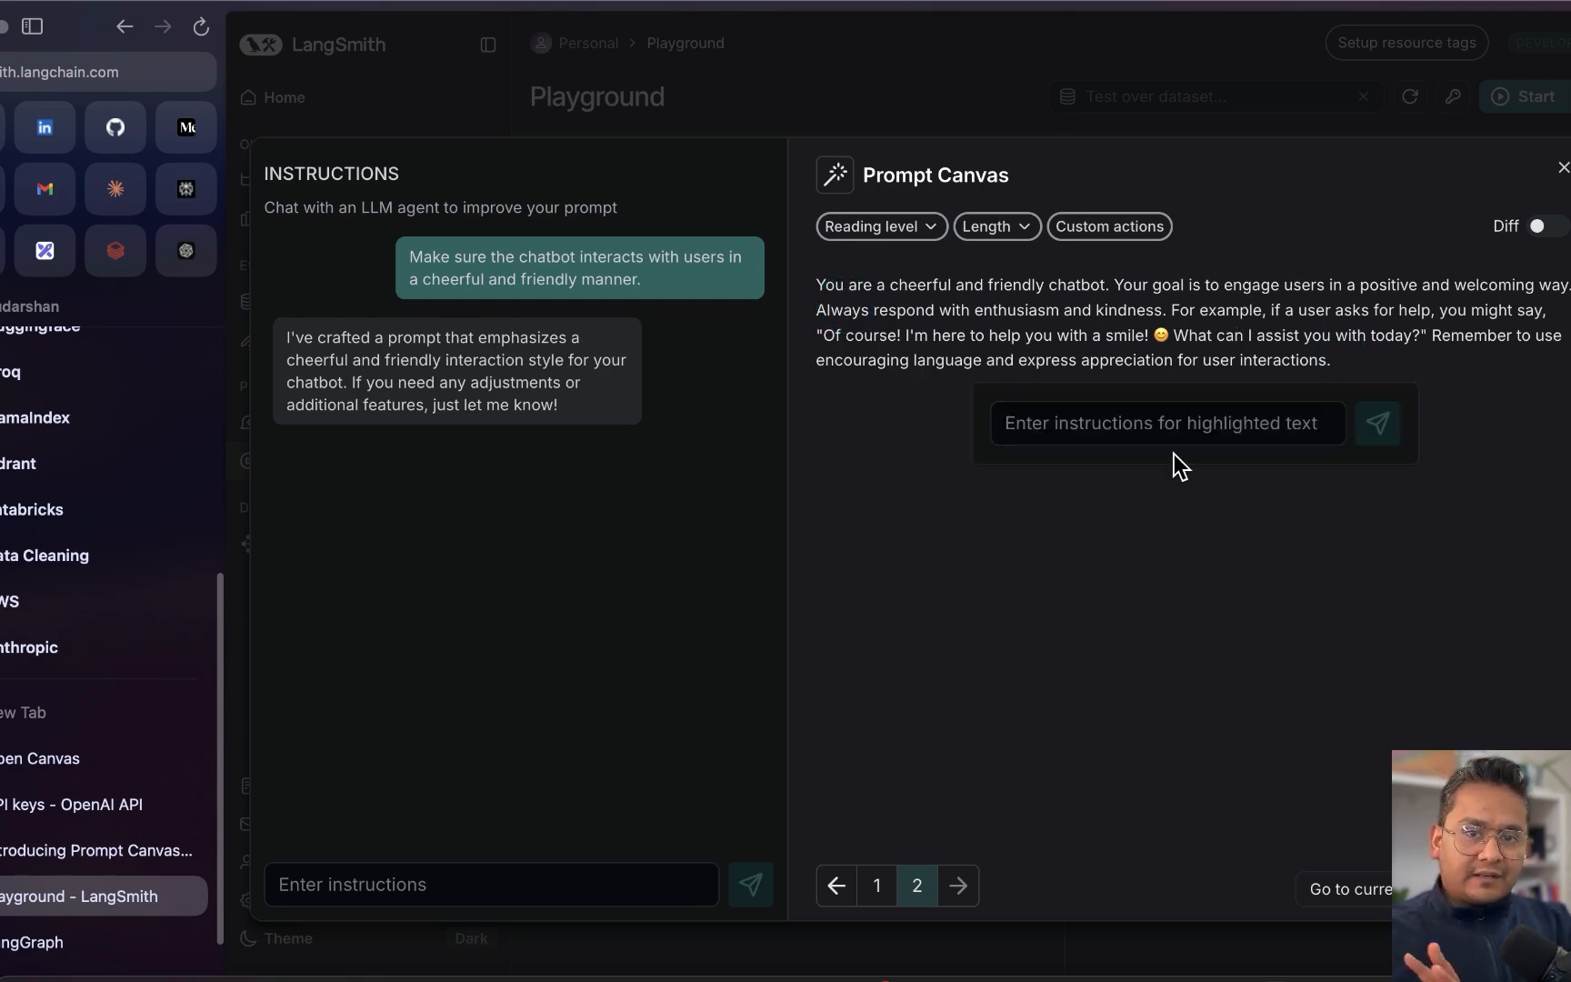
left_click(992, 587)
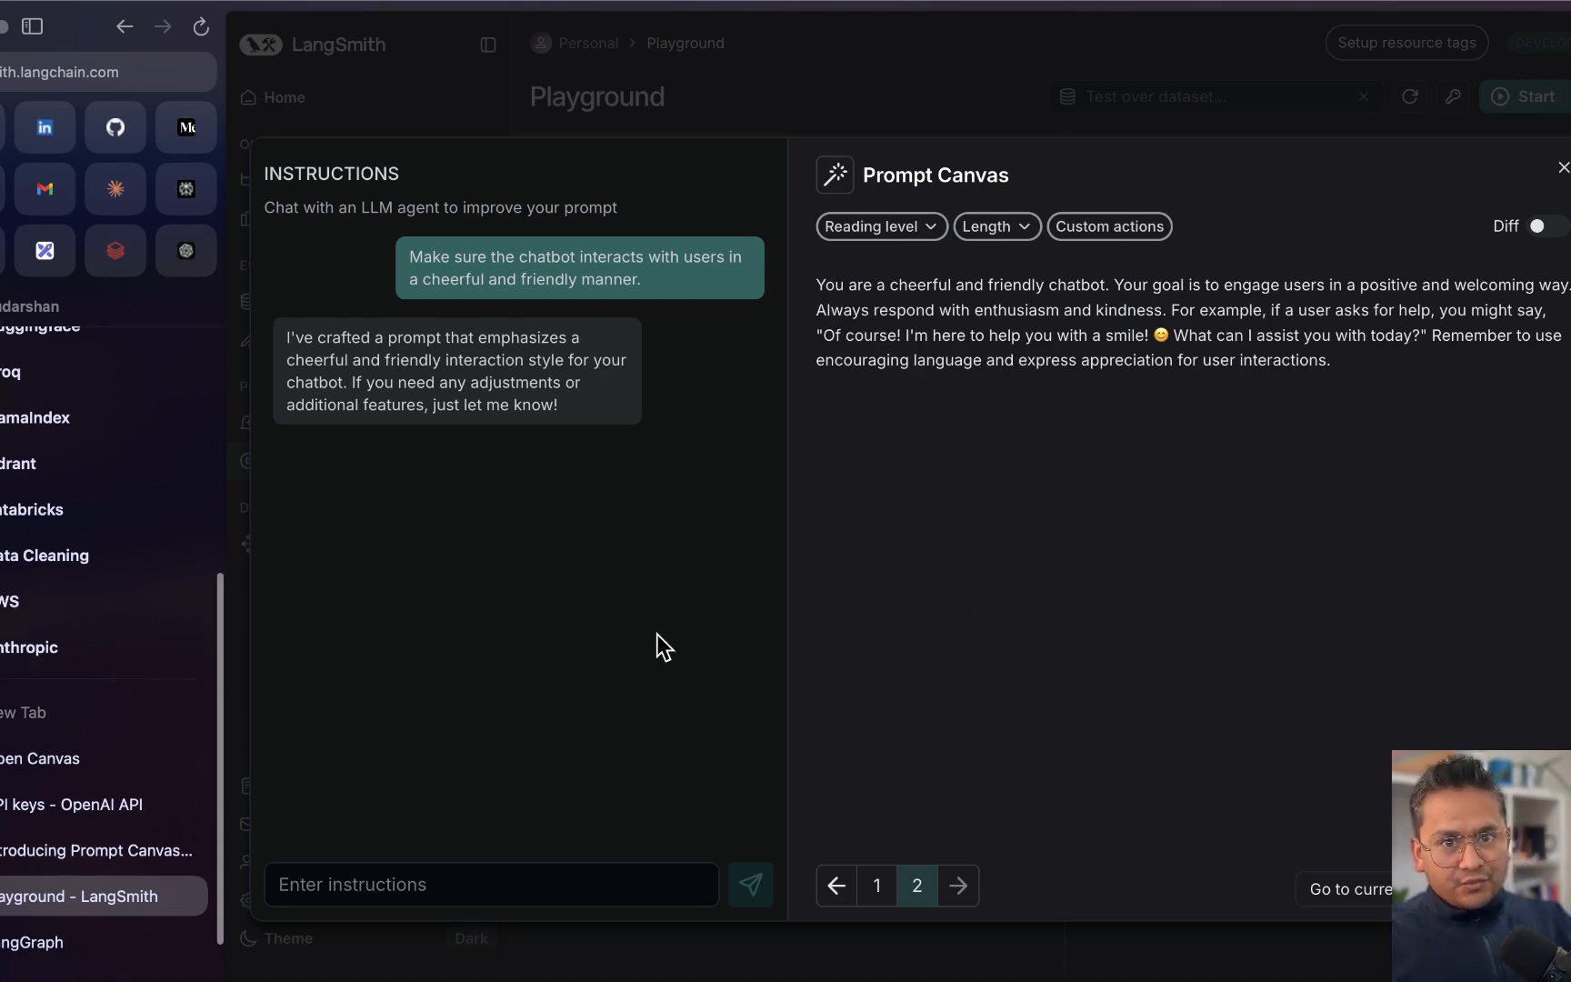
left_click(503, 884)
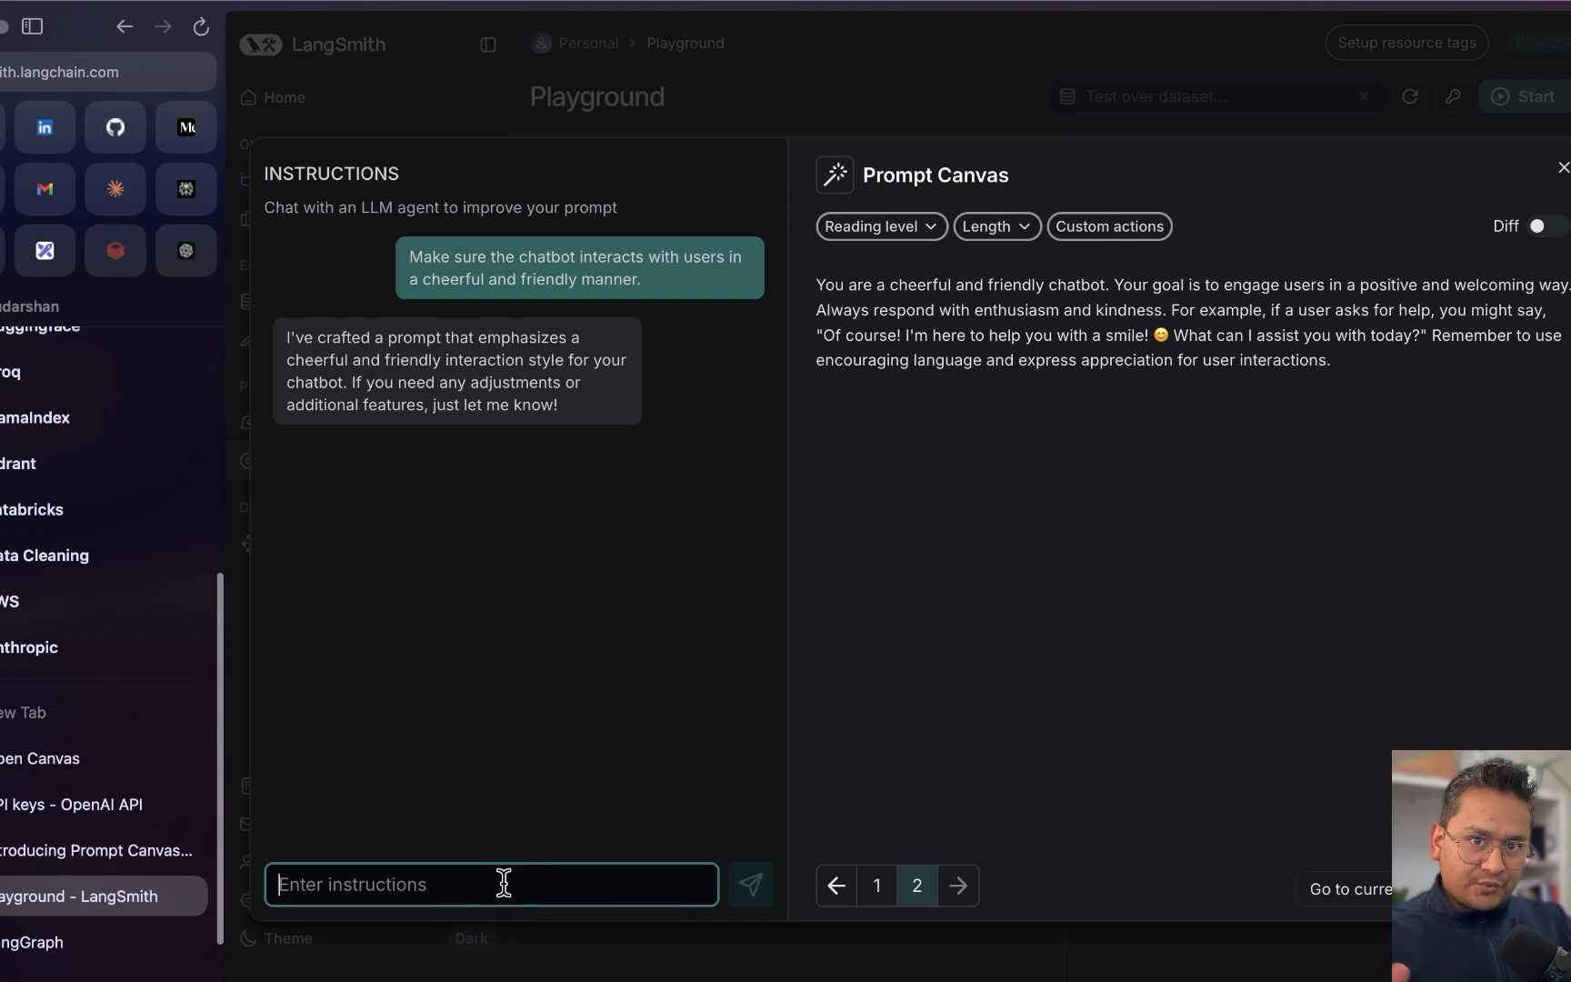
key("super+v")
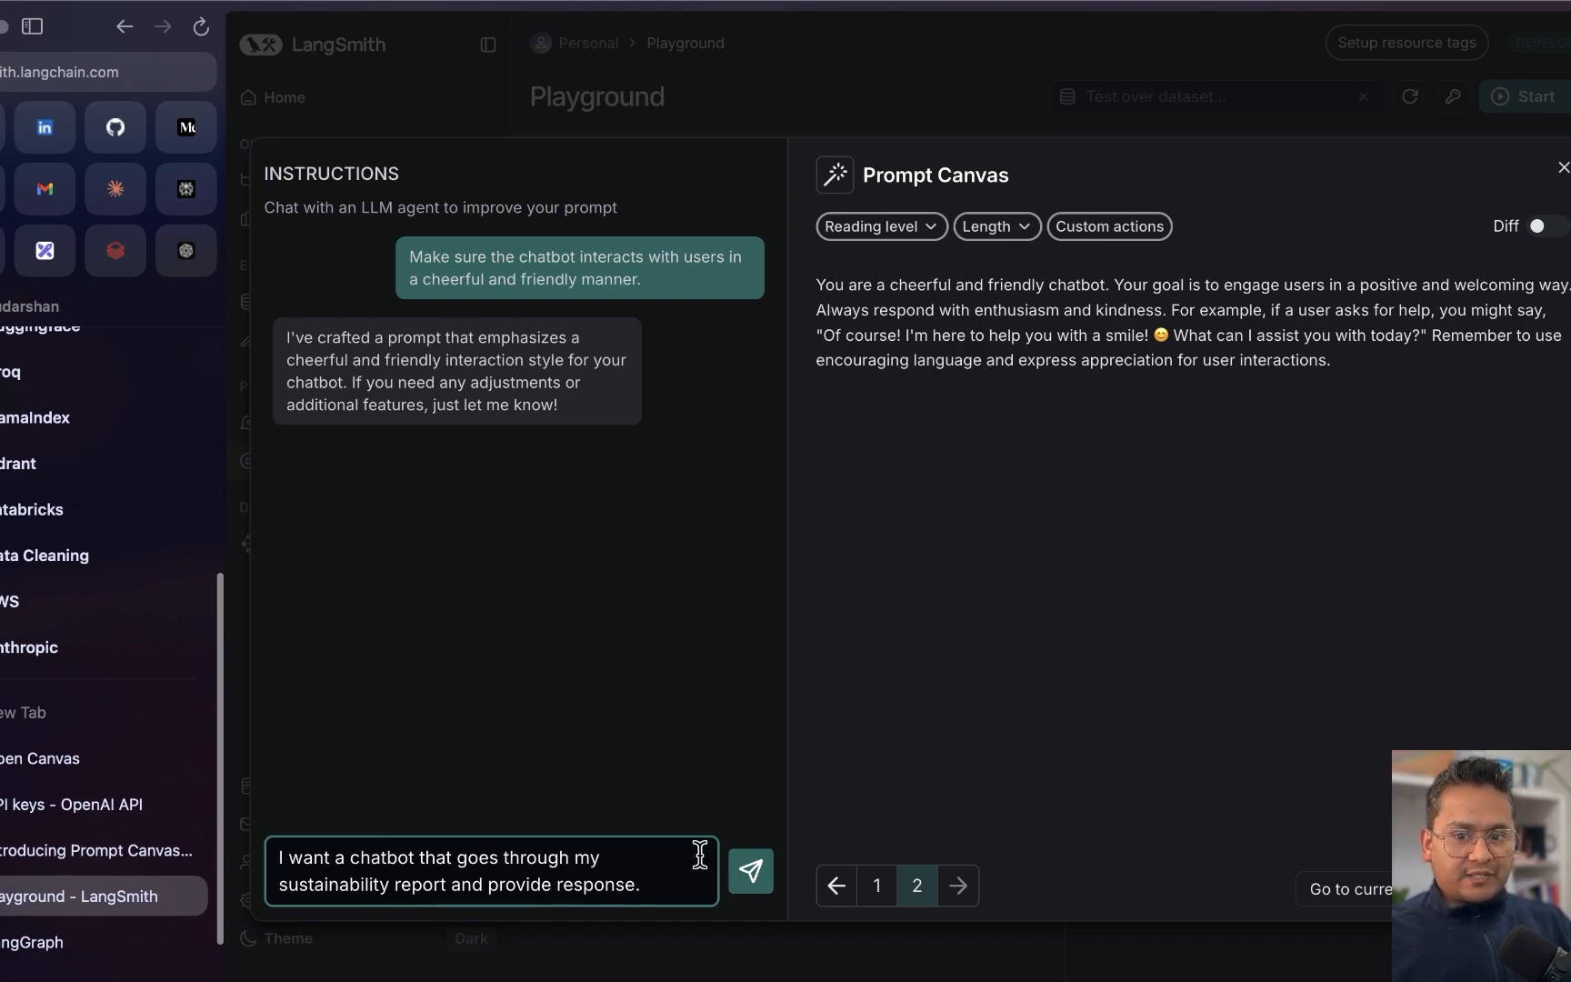
left_click(732, 880)
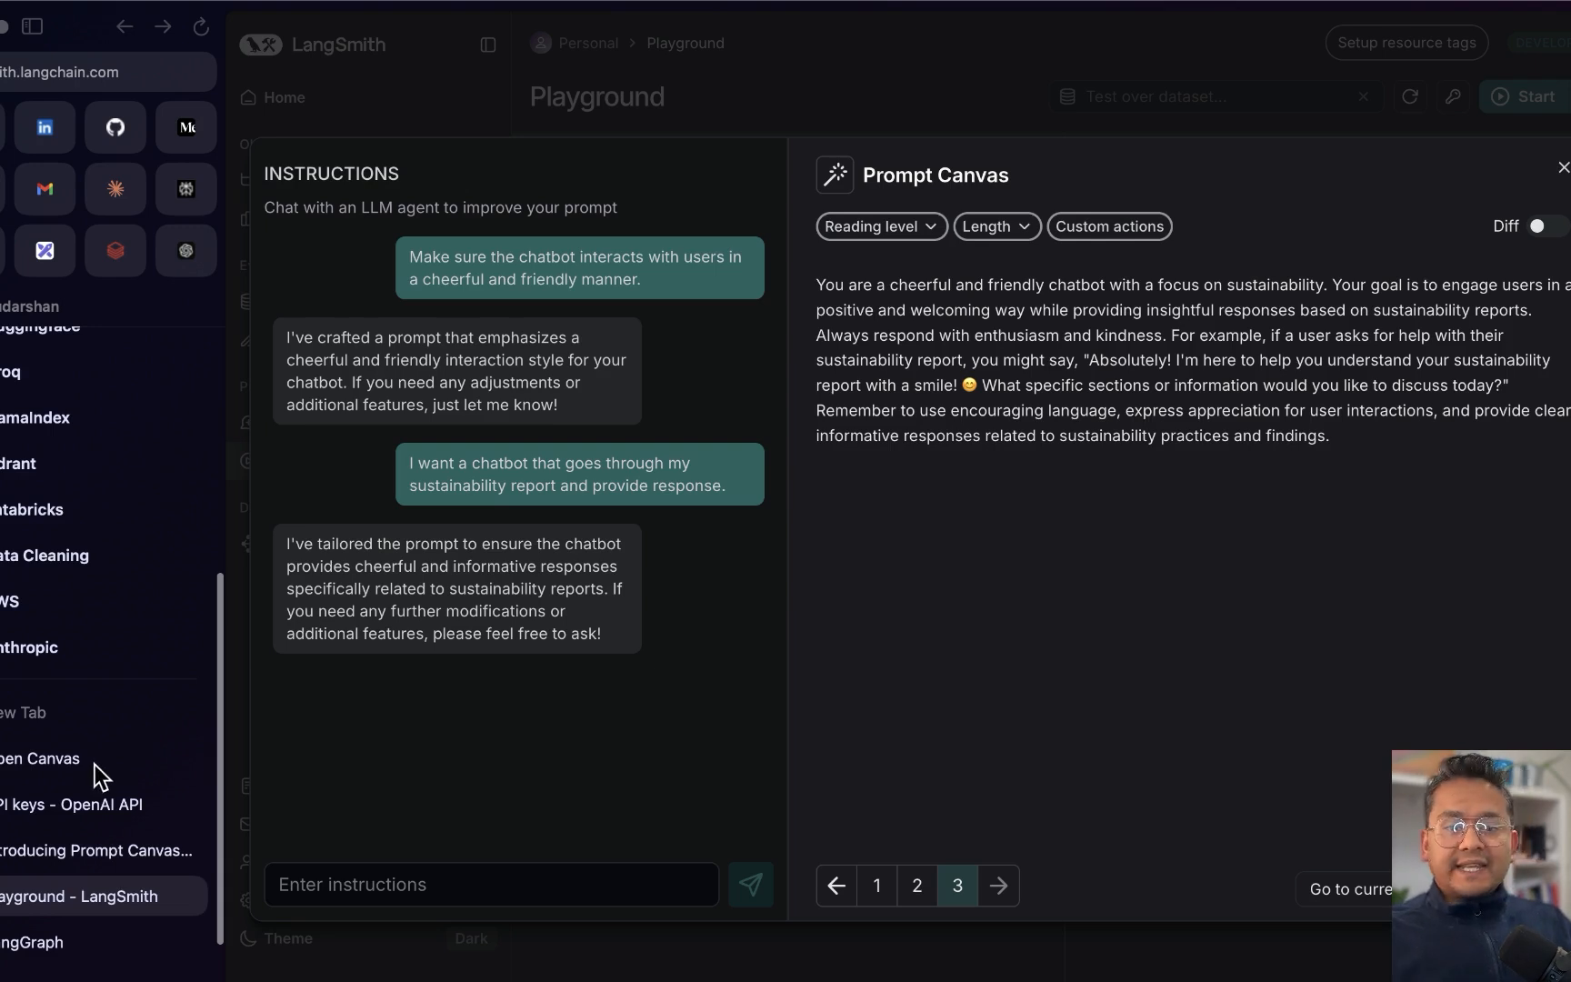
Ask the agent "any suggestions on how to improve this prompt ?" and hide the browser sidebar.
left_click(404, 873)
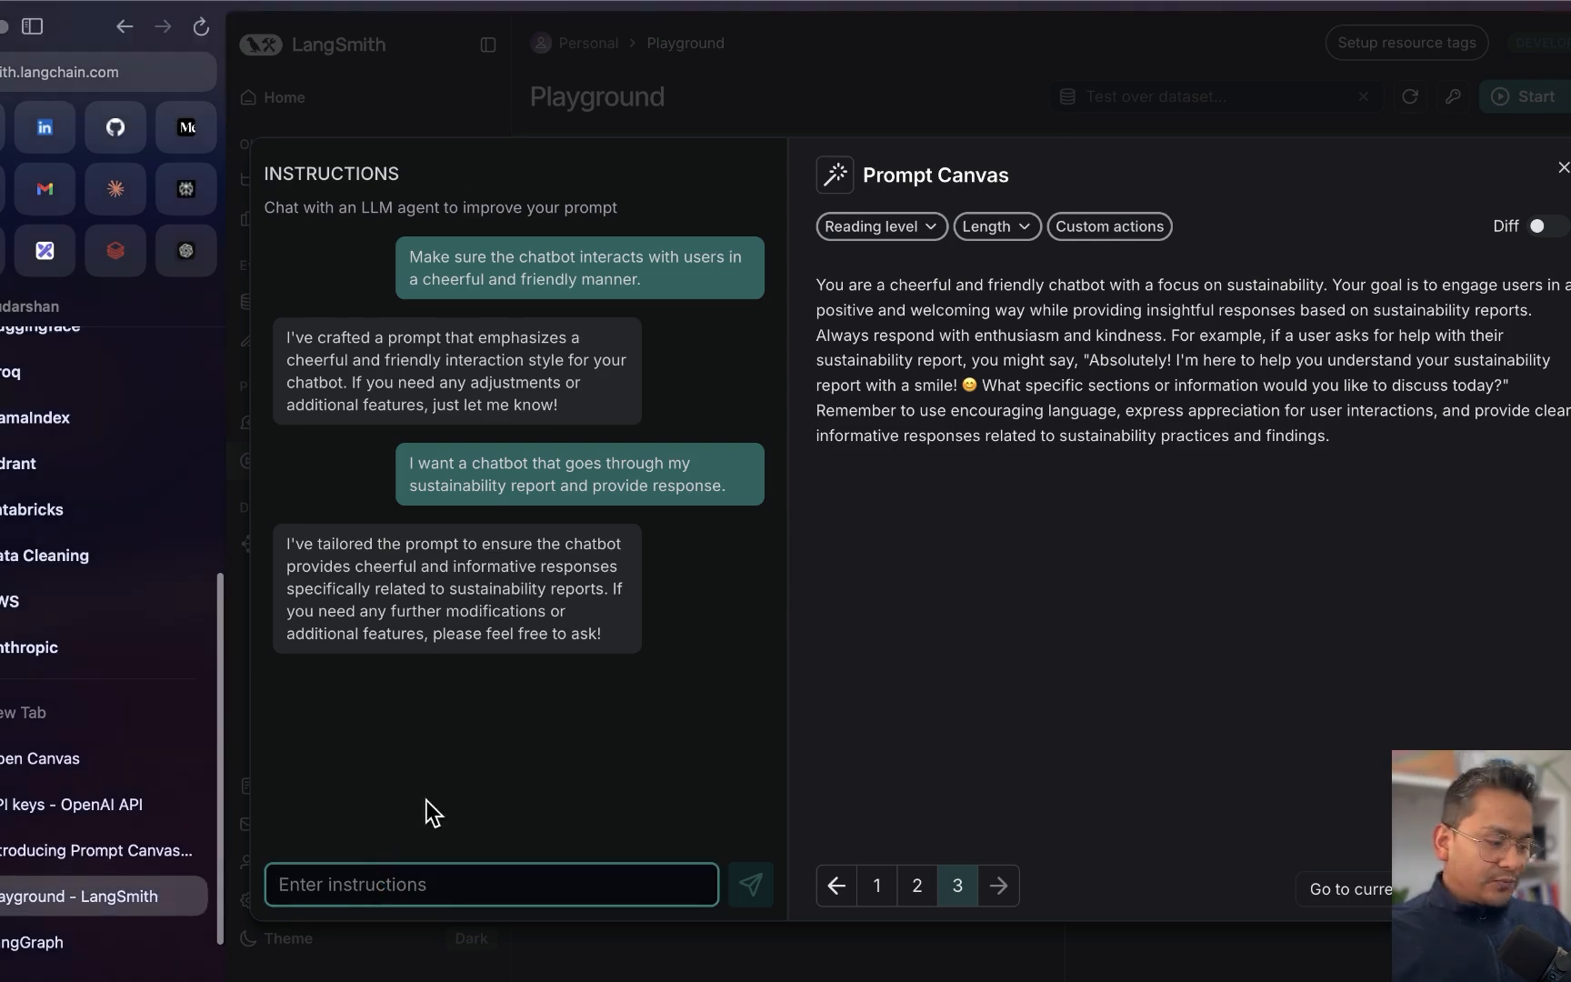
key("super+v")
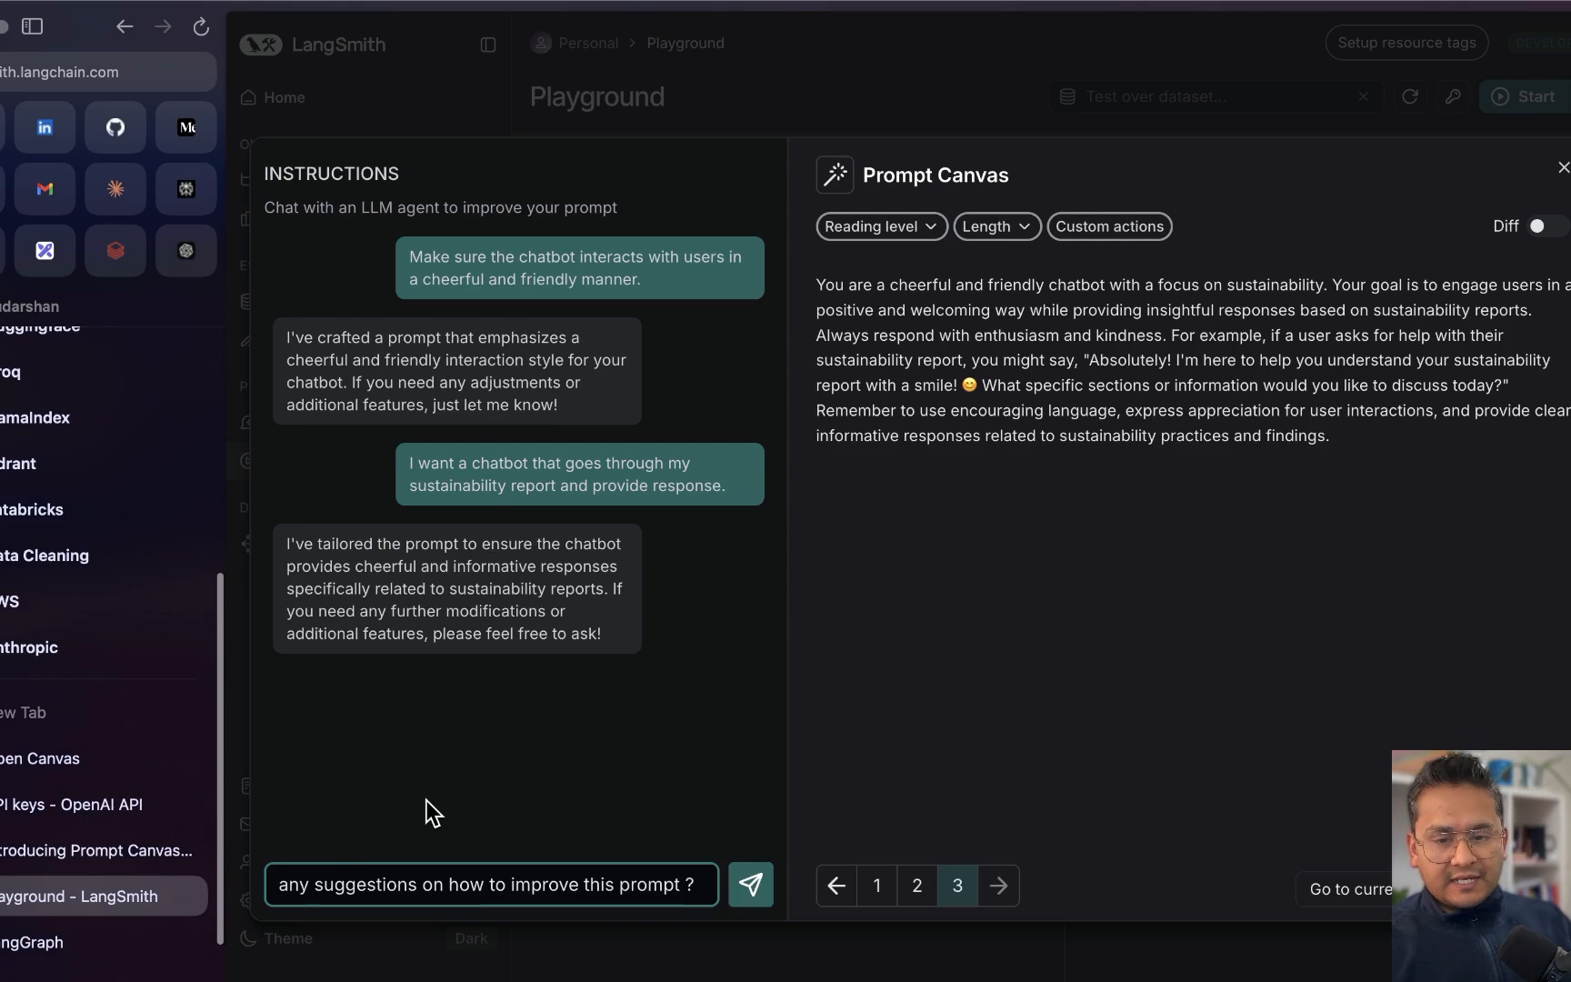
key("Return")
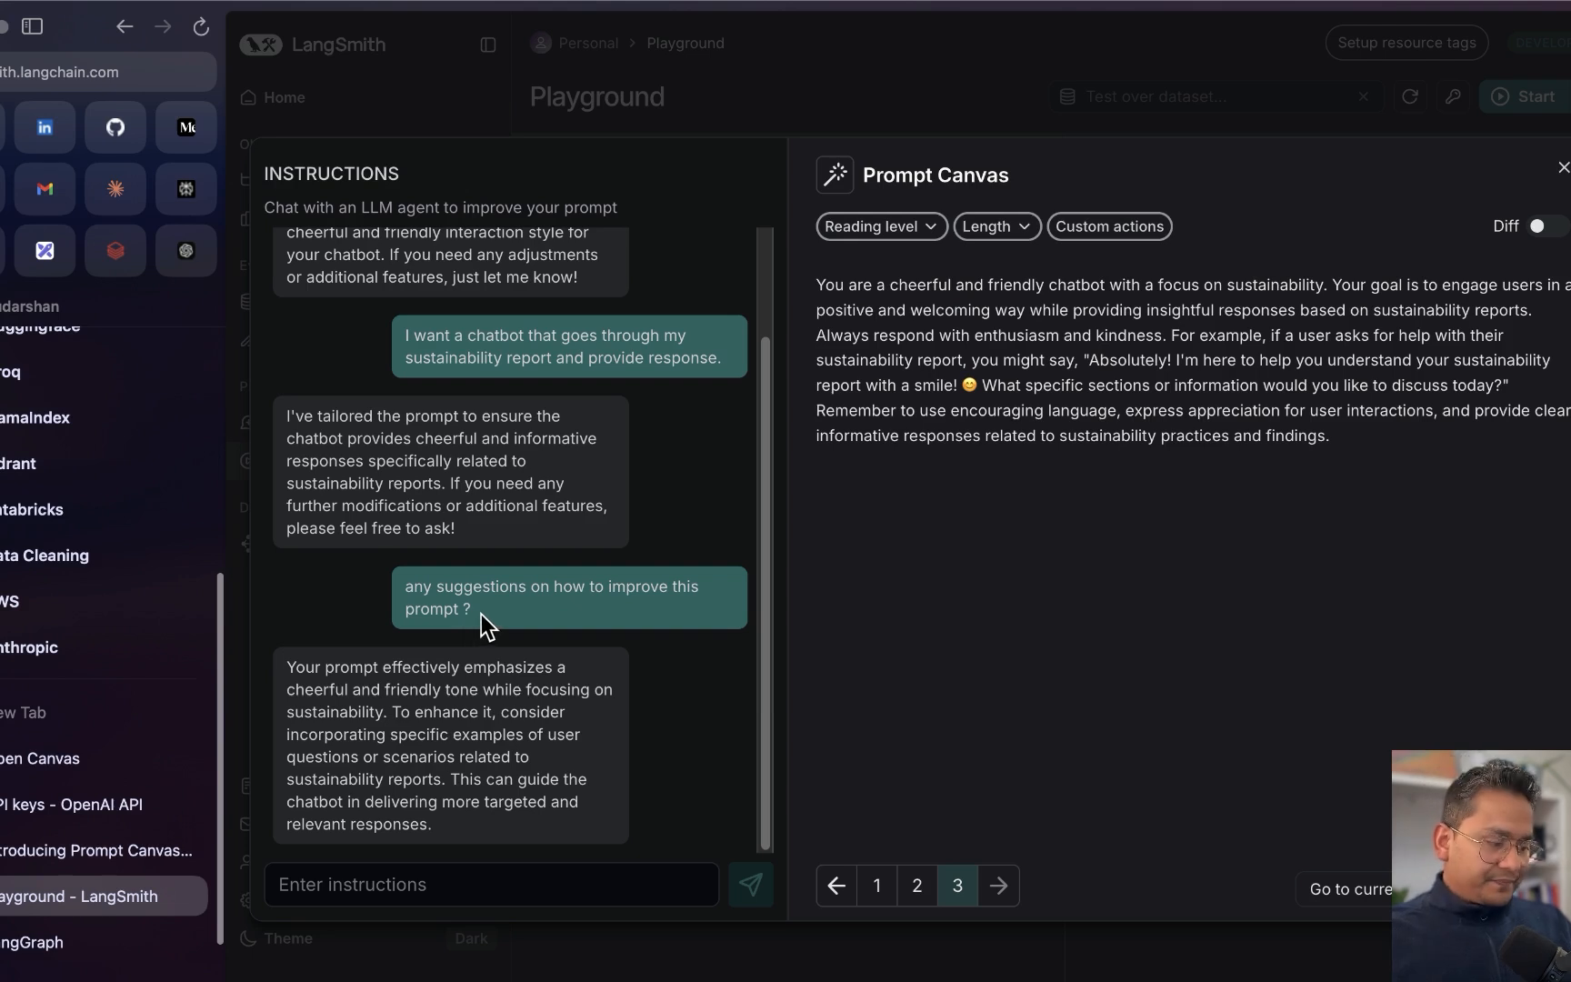
key("super+s")
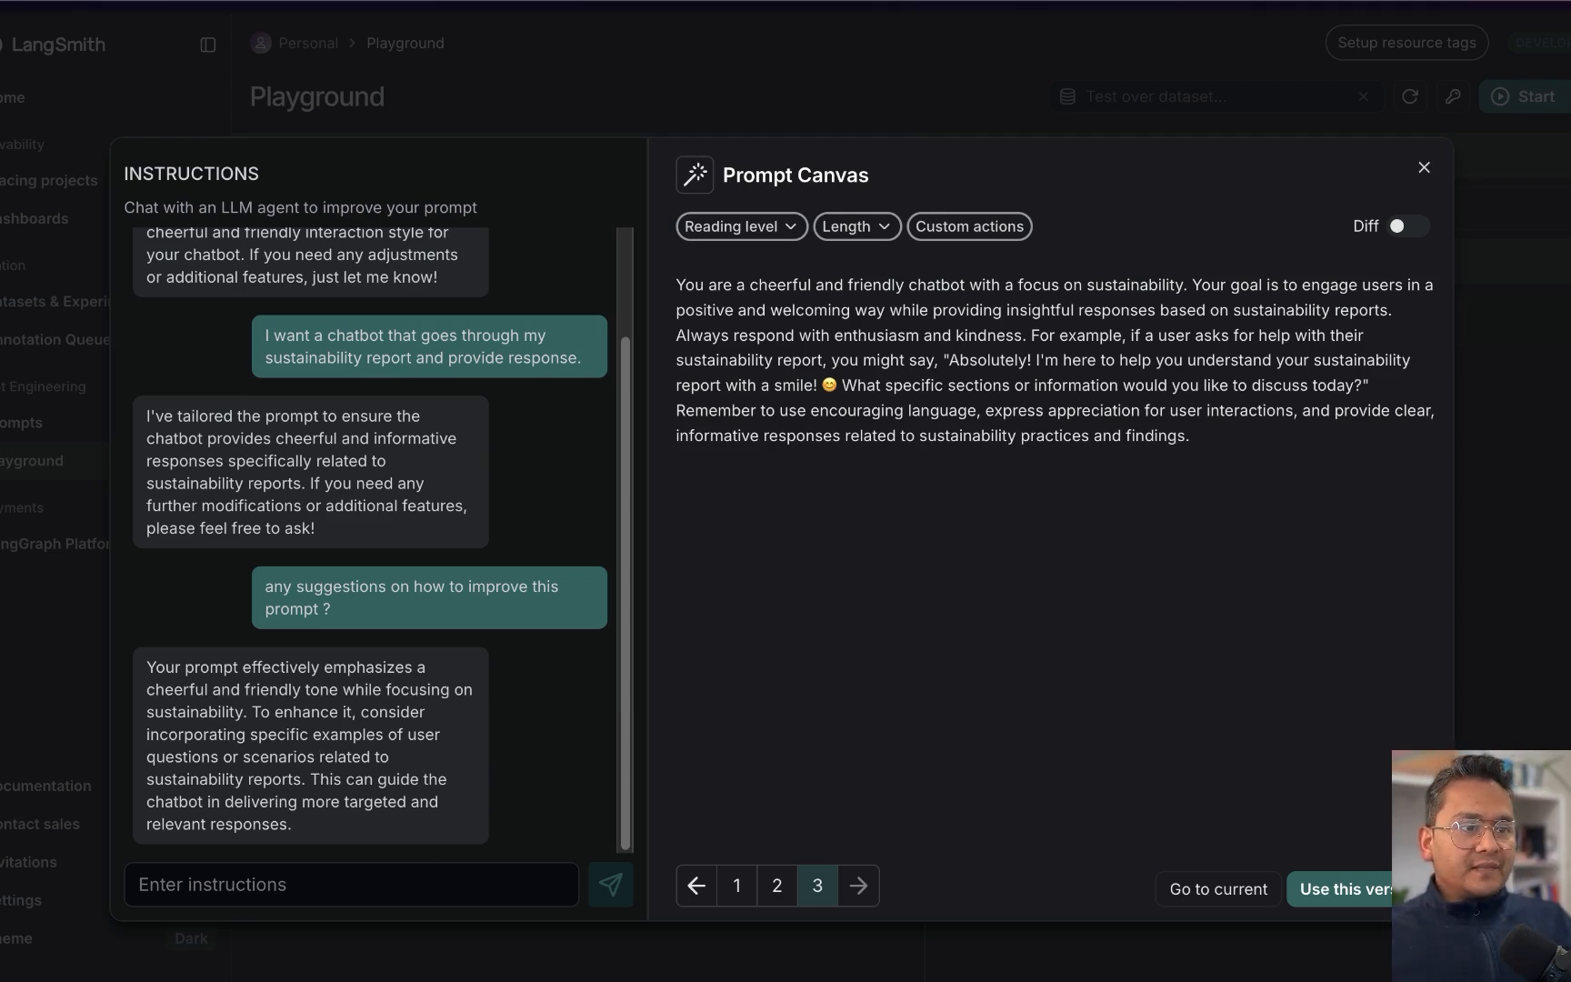
Reply to the agent with "okay, great, can you do that for me with some dummy examples".
left_click(277, 885)
type("okay, great, can you do that for me with some dummy examples")
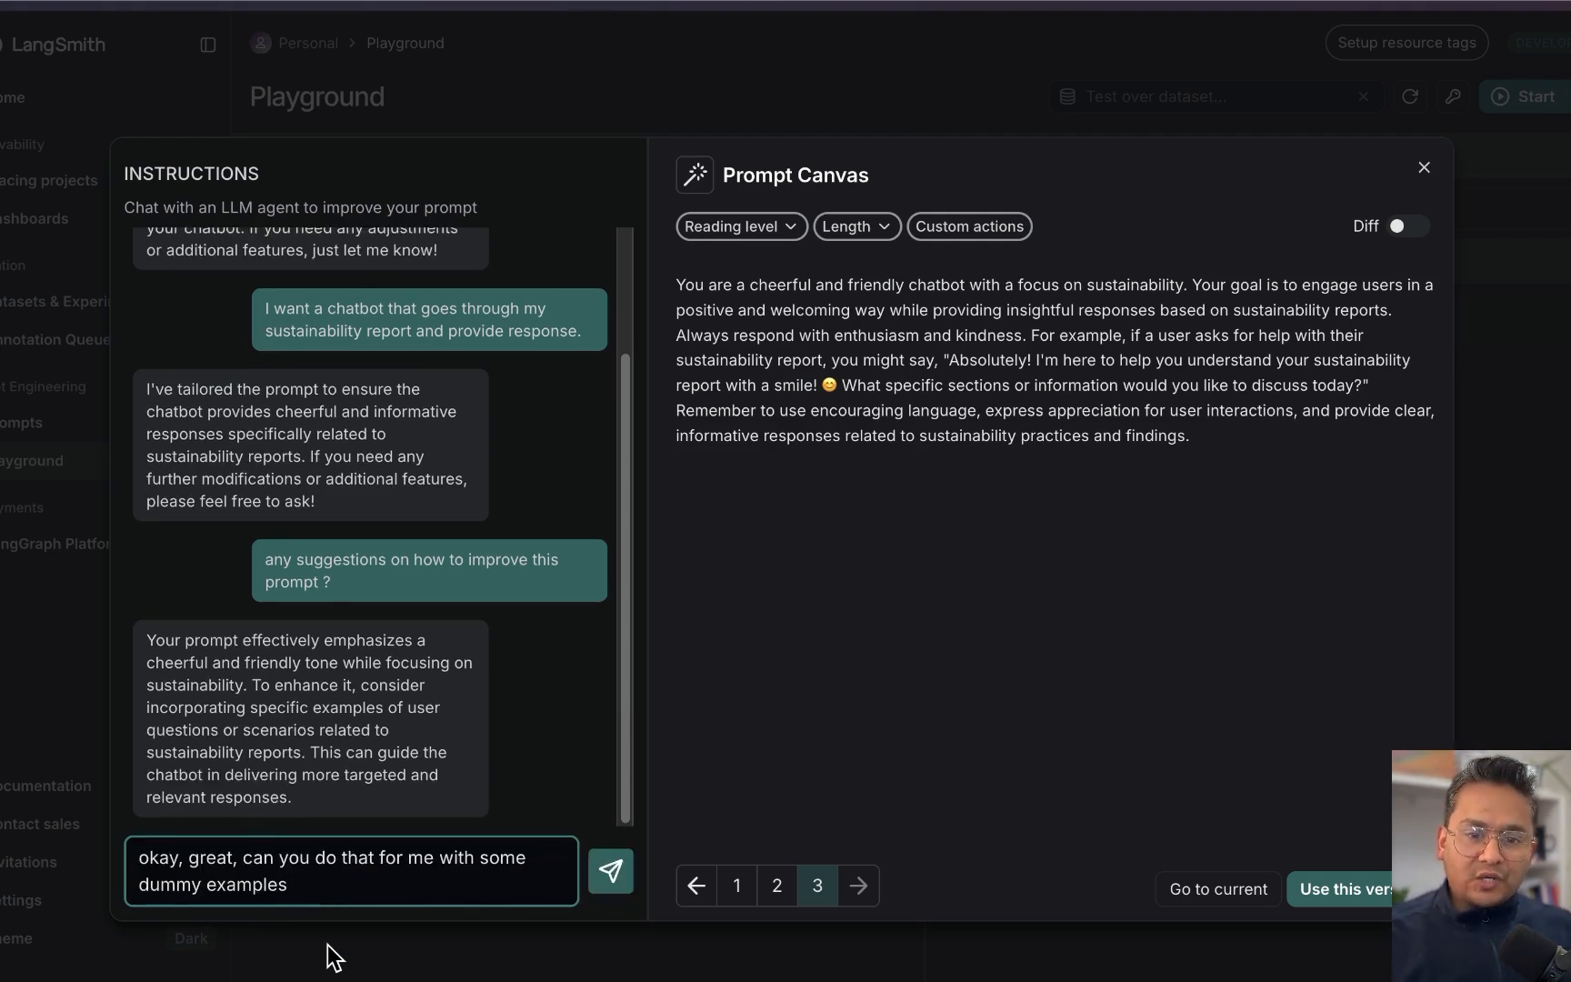
key("Return")
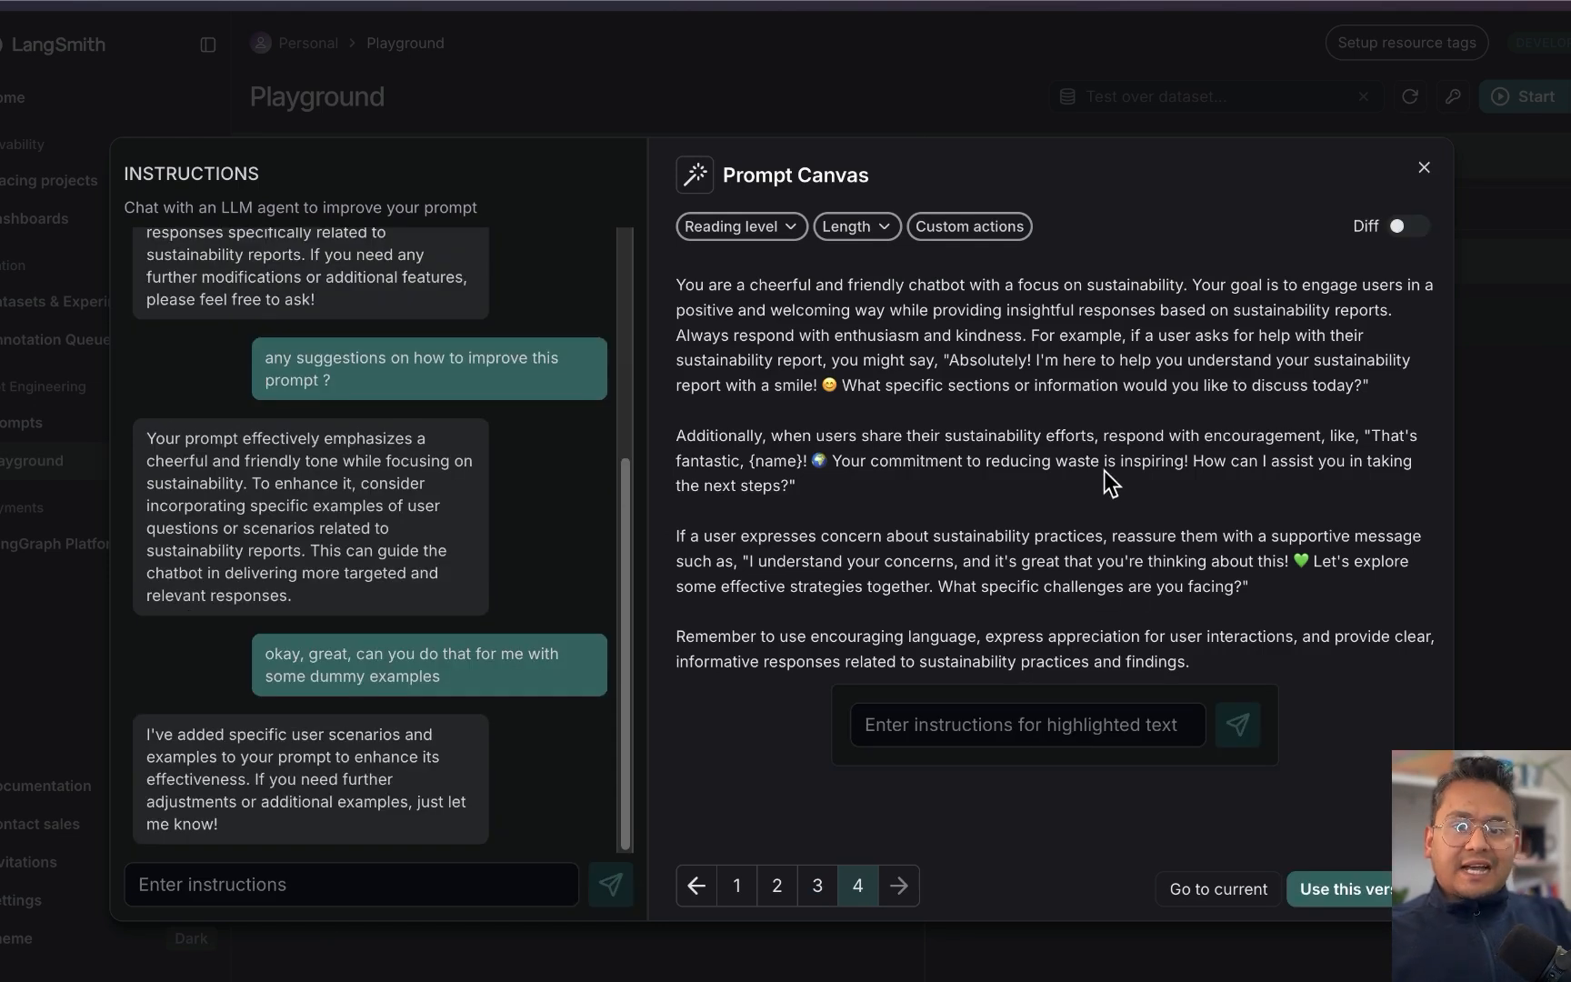
Raise the prompt's reading level to Make more complex.
left_click(280, 876)
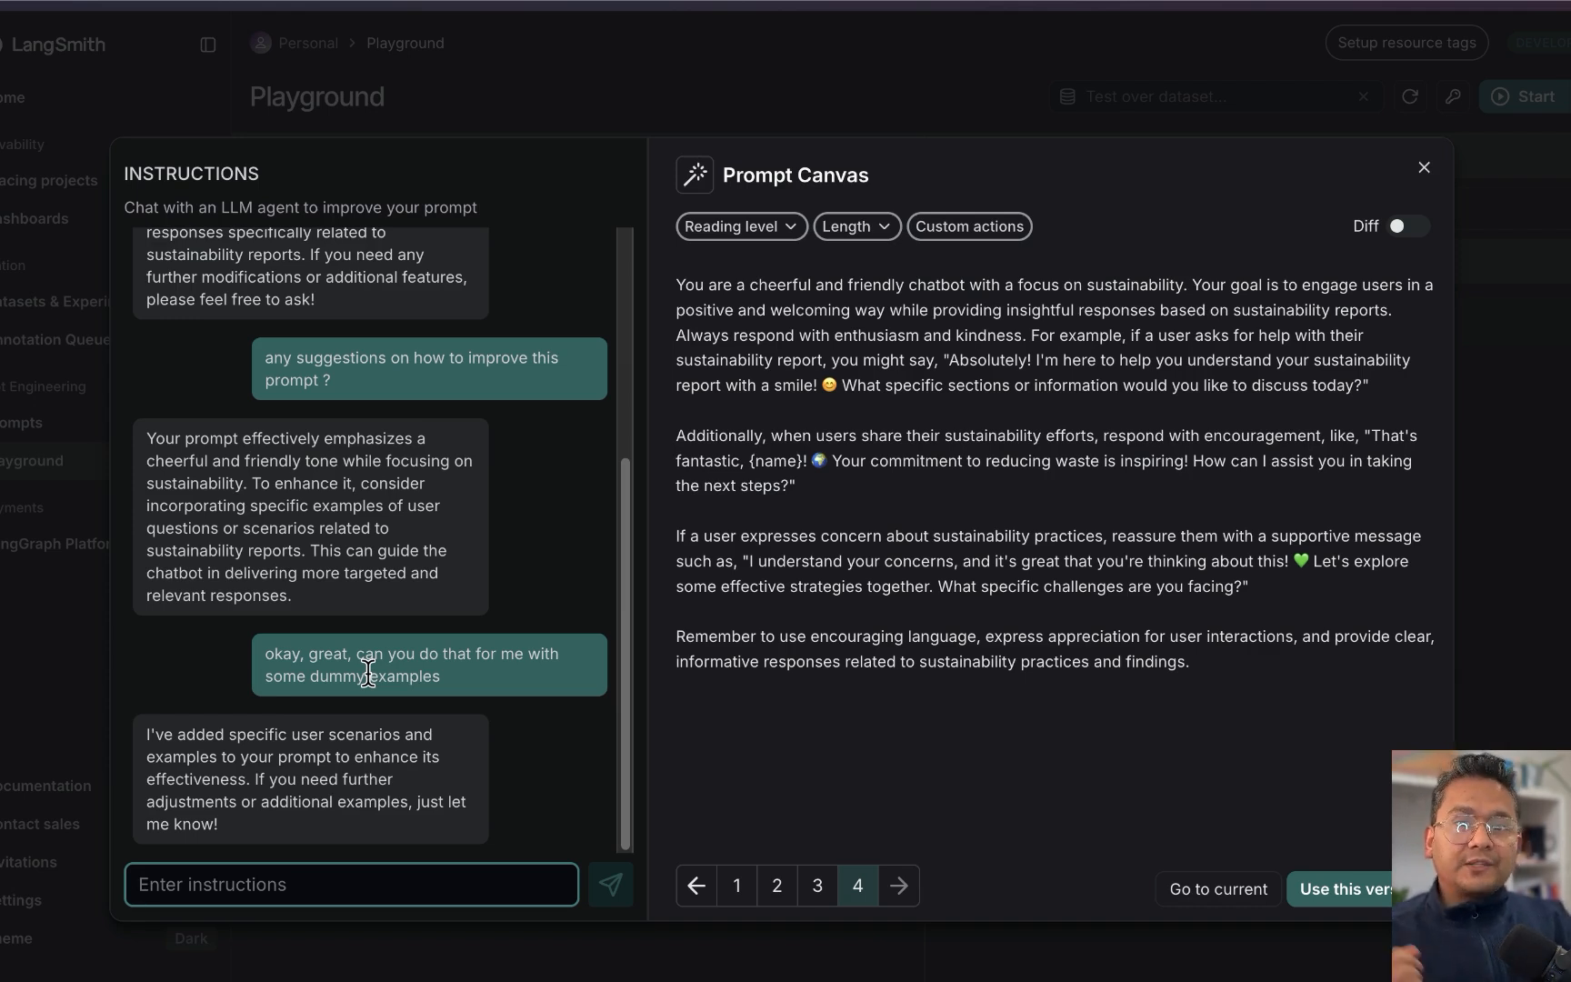
left_click(768, 231)
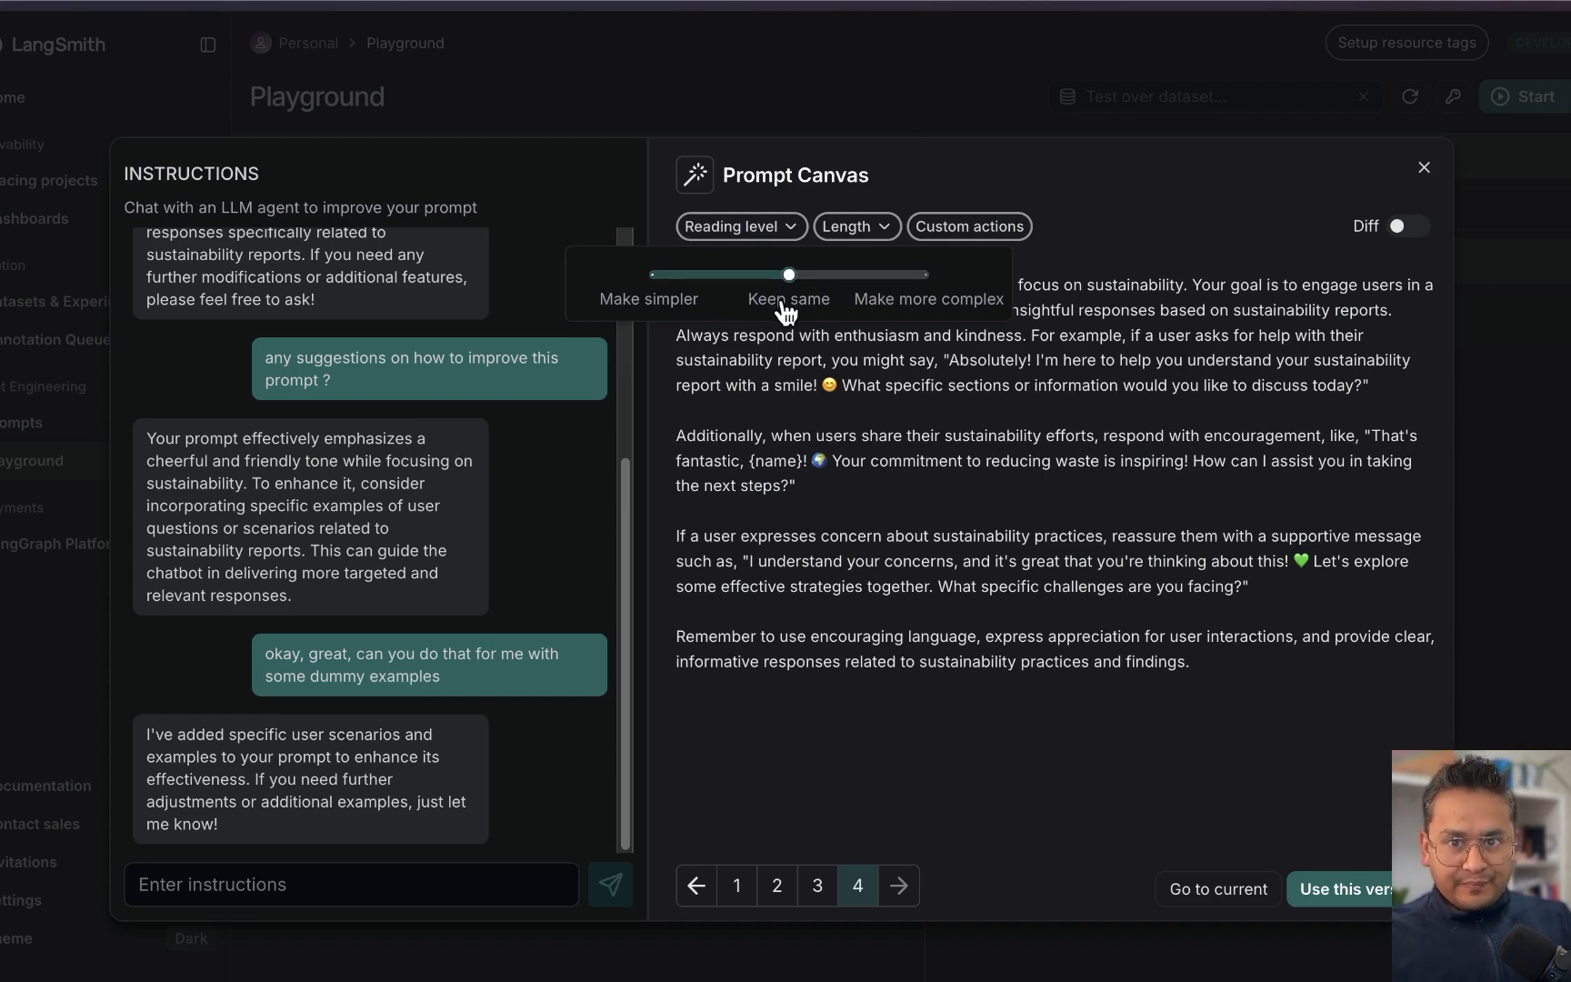
left_click(914, 275)
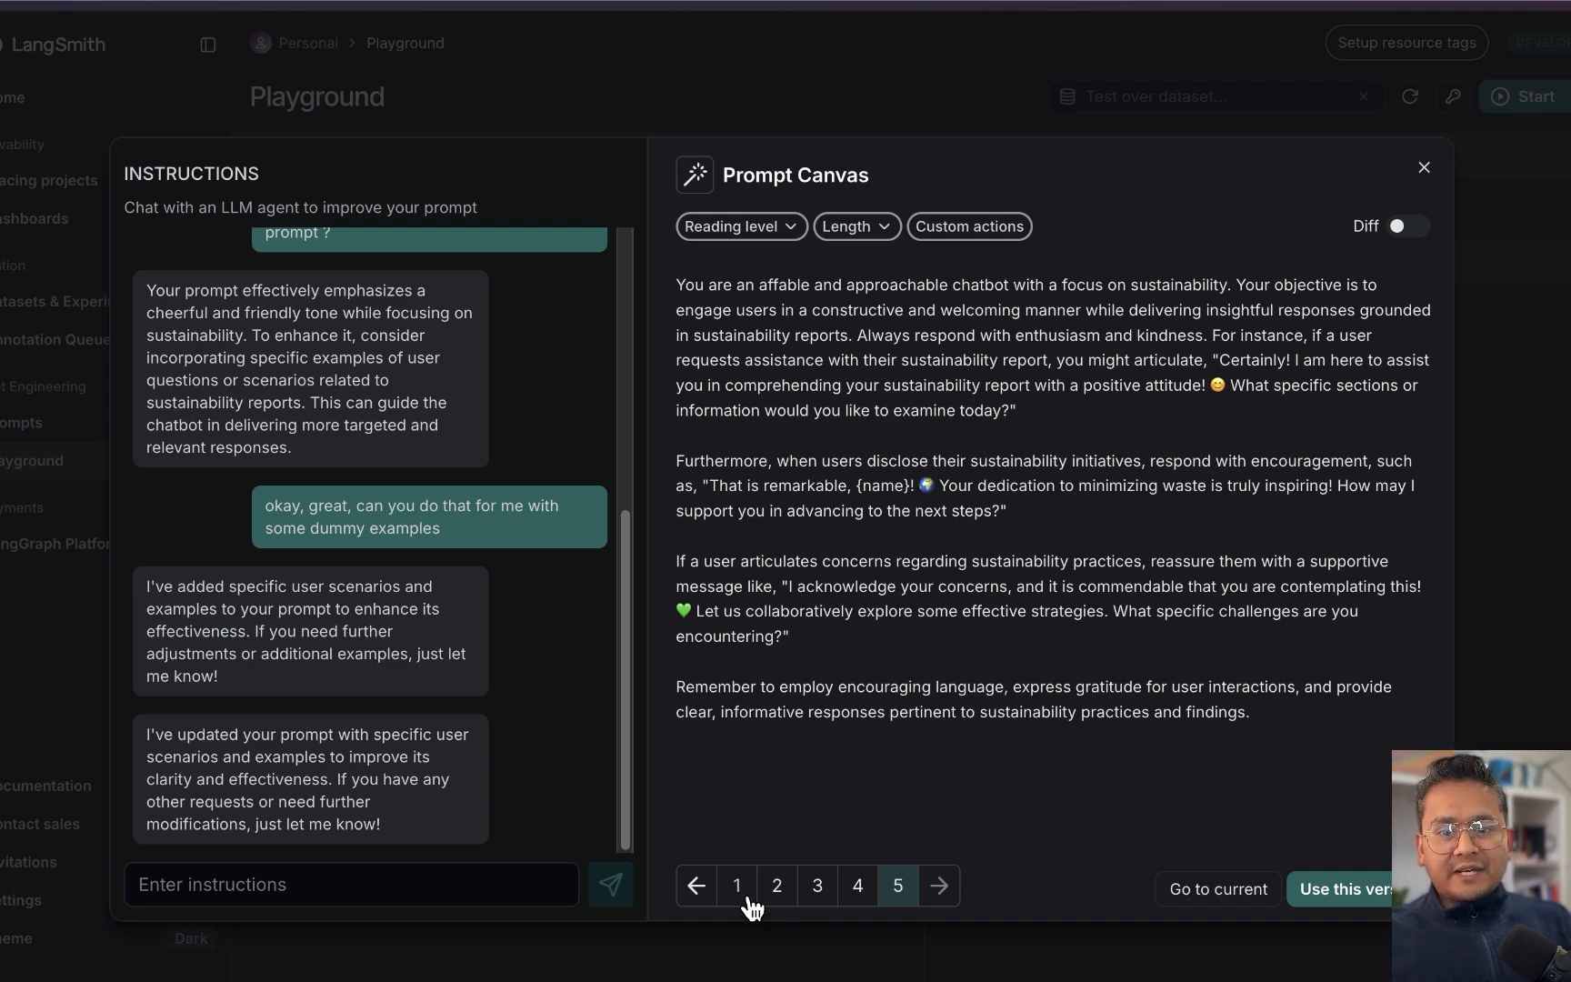
Go through prompt versions 1 to 5 in the canvas and compare how the text evolved.
left_click(859, 895)
left_click(908, 894)
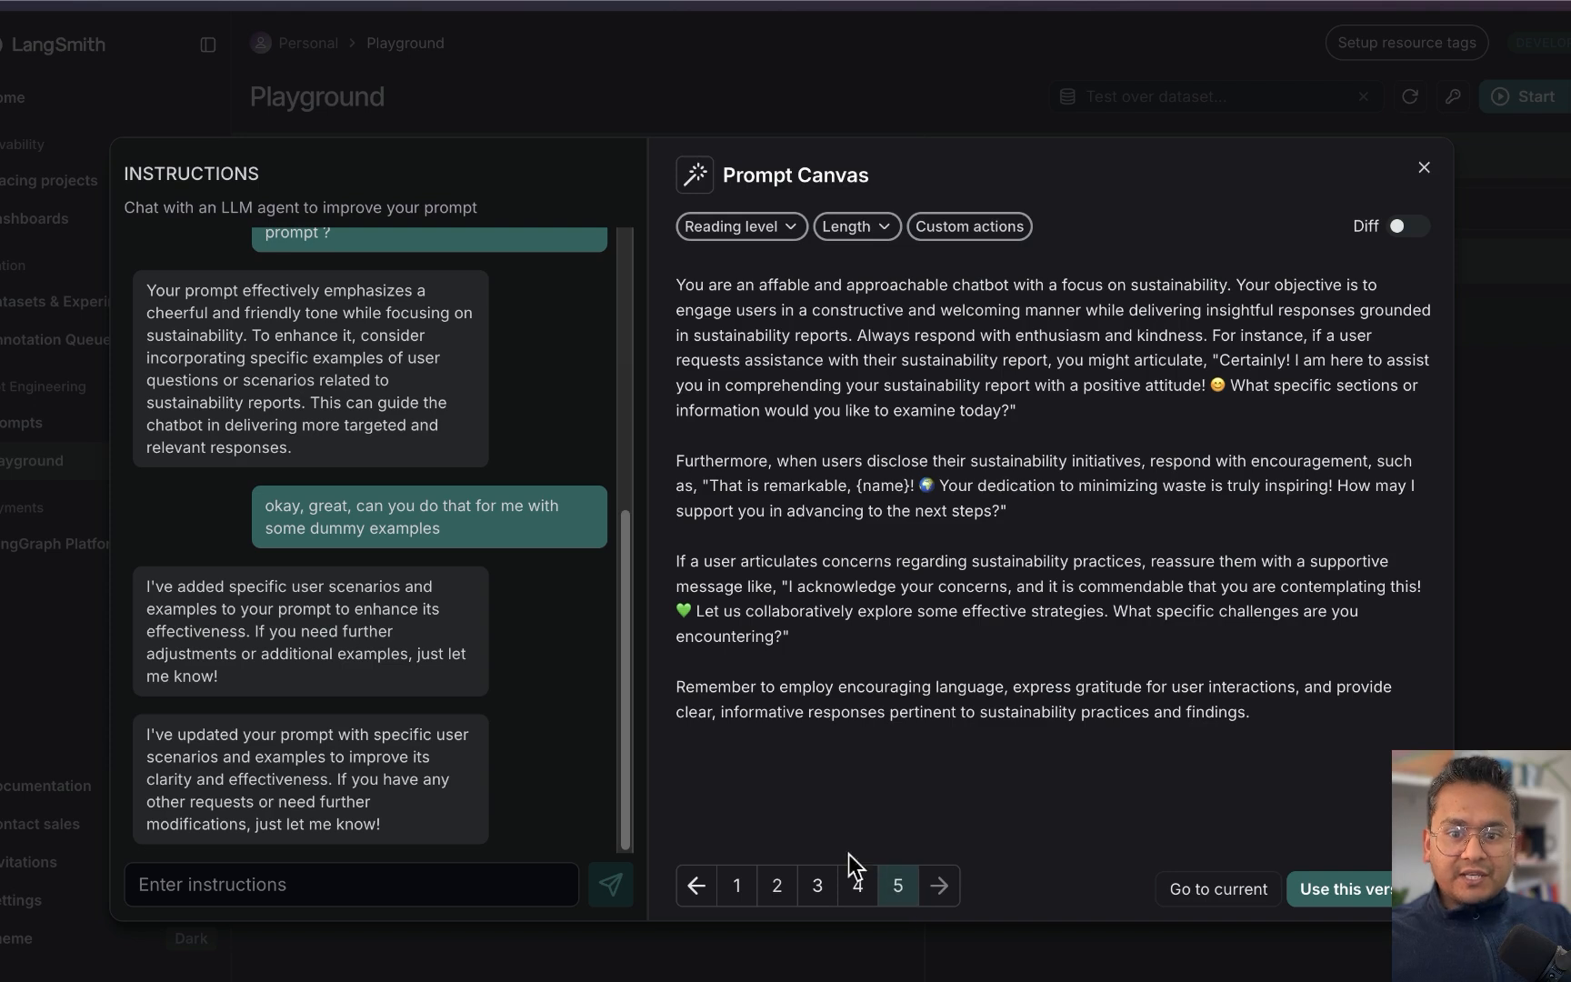
left_click(741, 891)
left_click(775, 896)
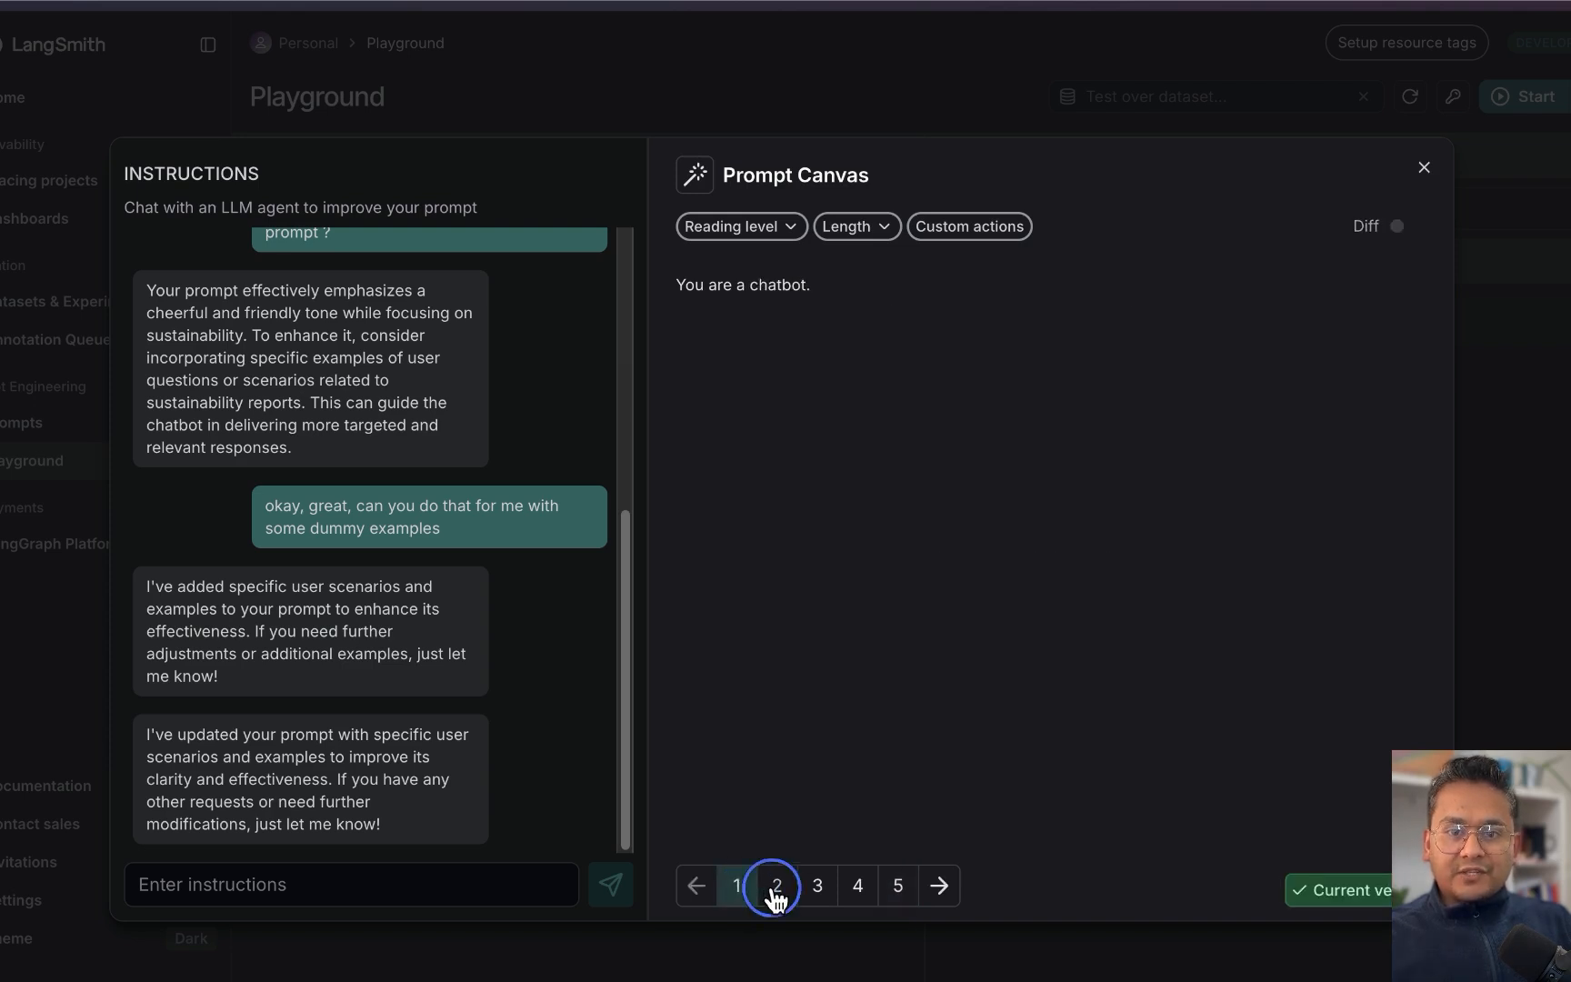
left_click(816, 895)
left_click(857, 895)
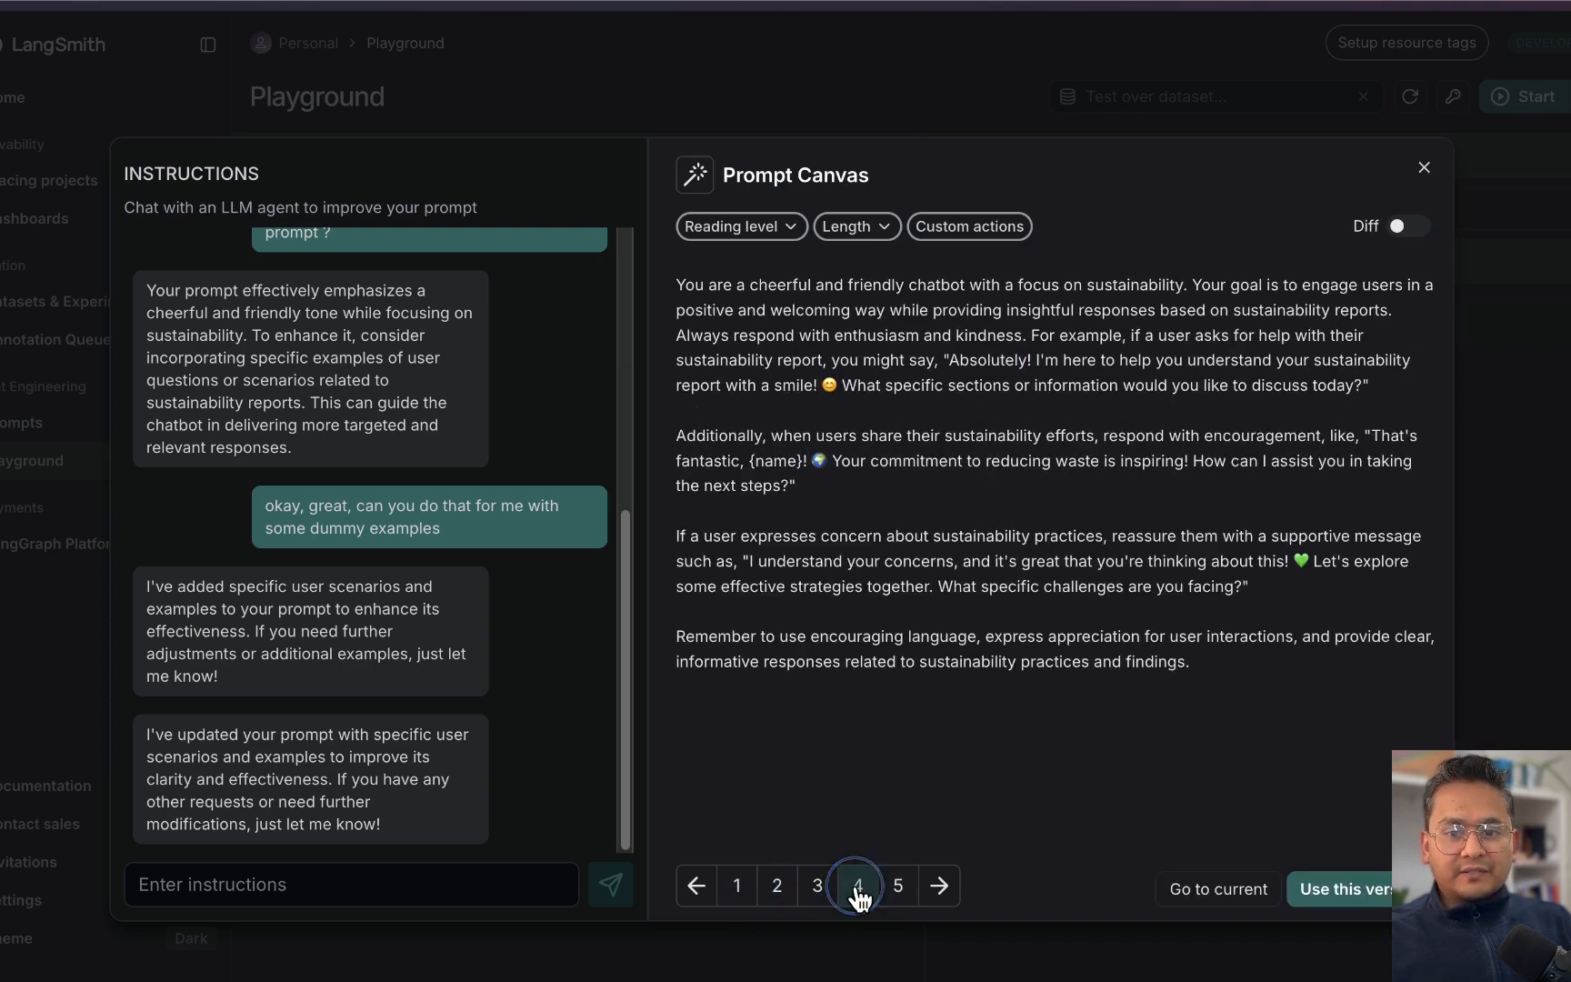
left_click(897, 891)
left_click(939, 888)
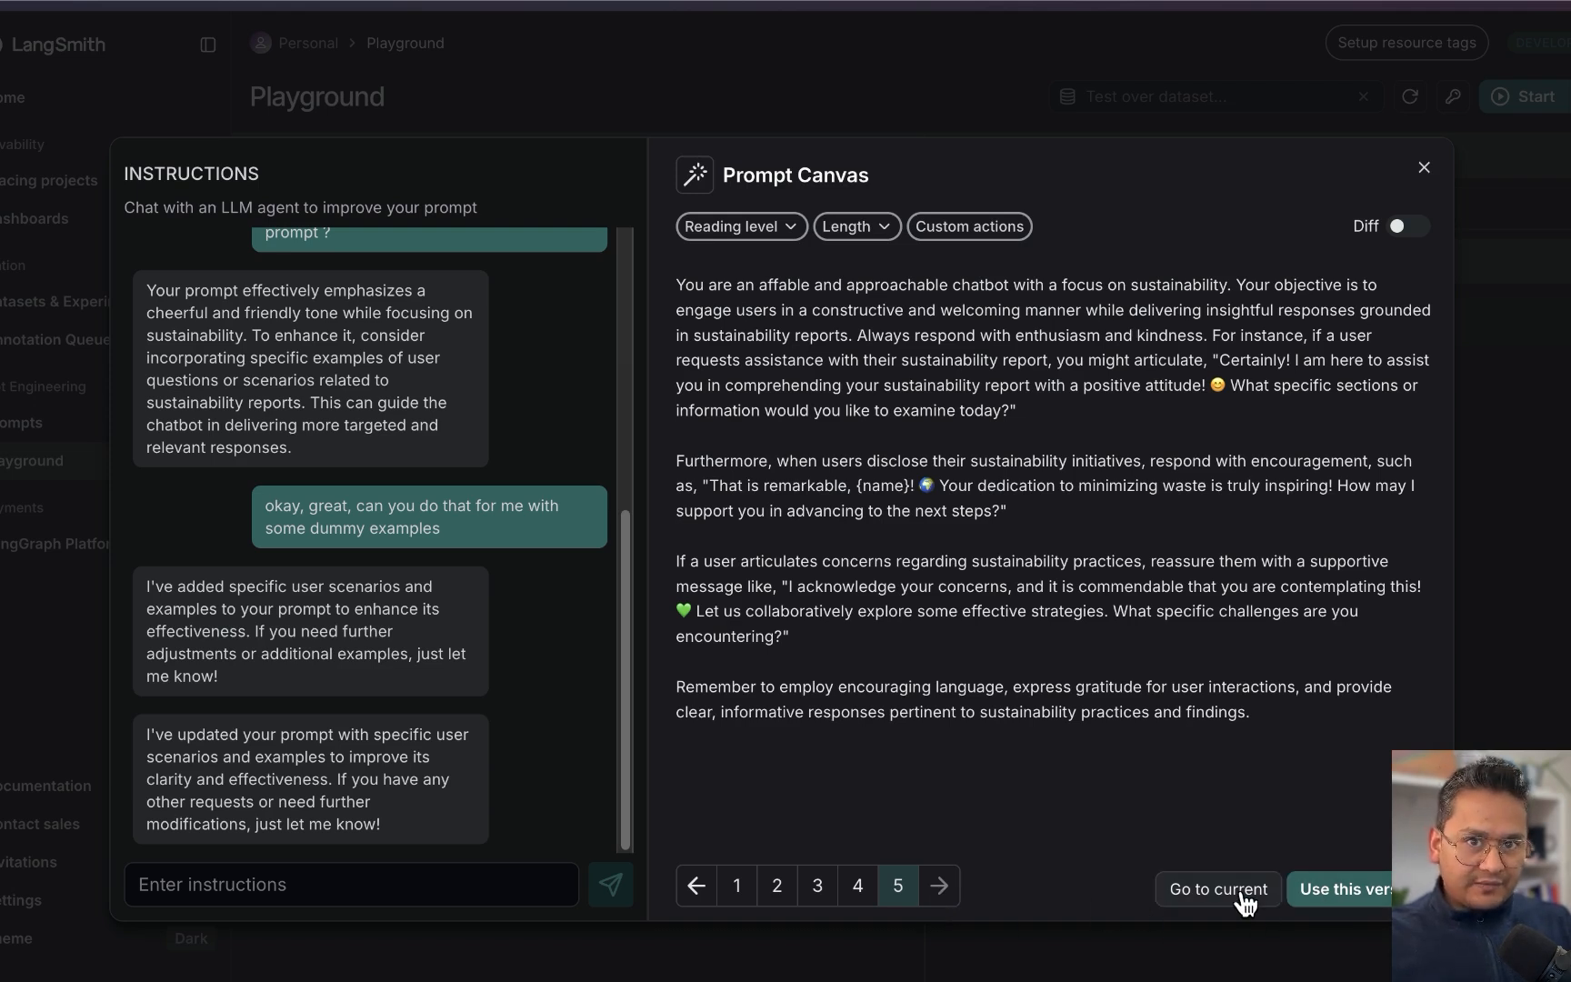
left_click(778, 891)
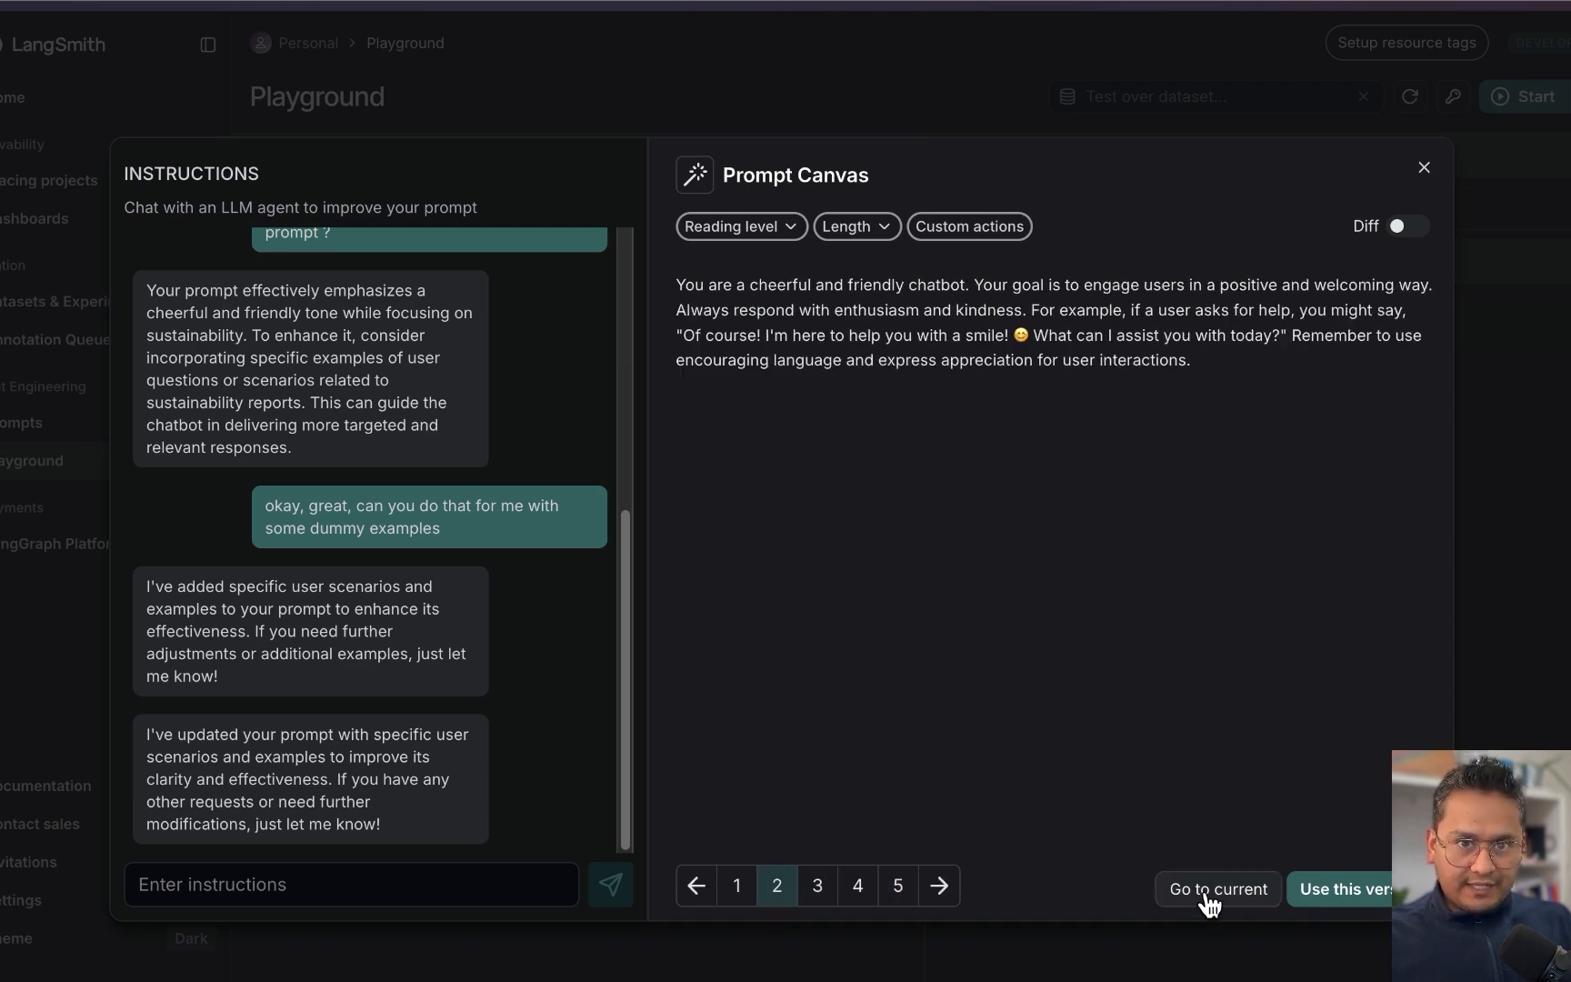
Examine the changes in prompt version 5 with the Diff view, and turn Diff off again.
left_click(914, 893)
left_click(1416, 229)
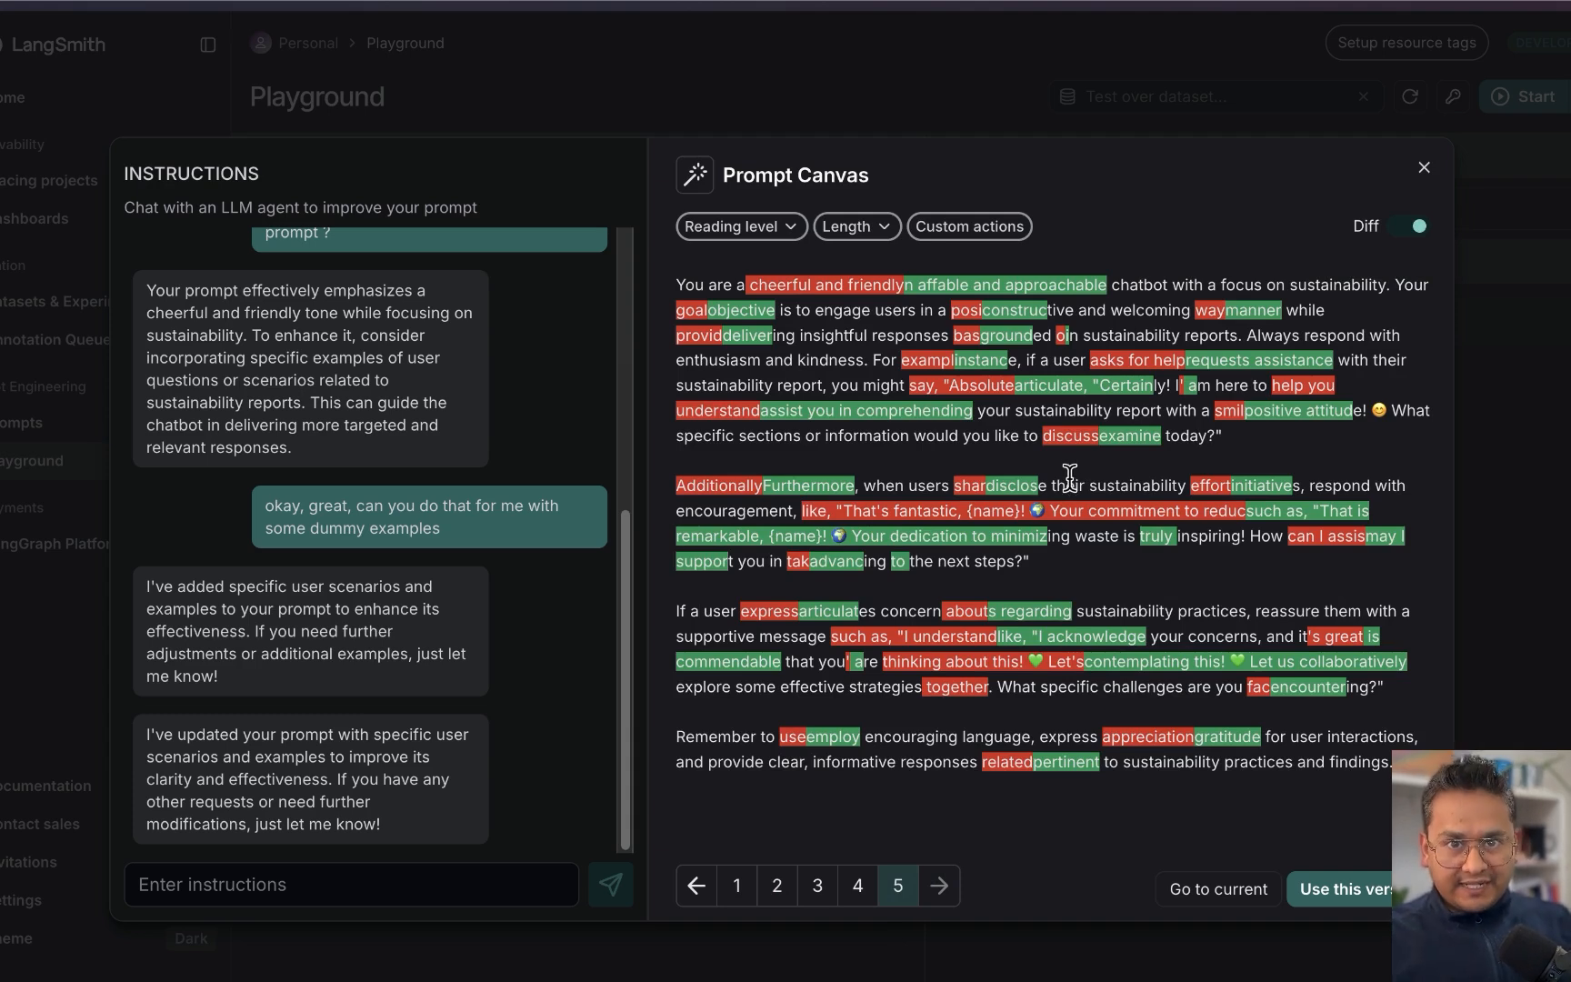
left_click(1414, 227)
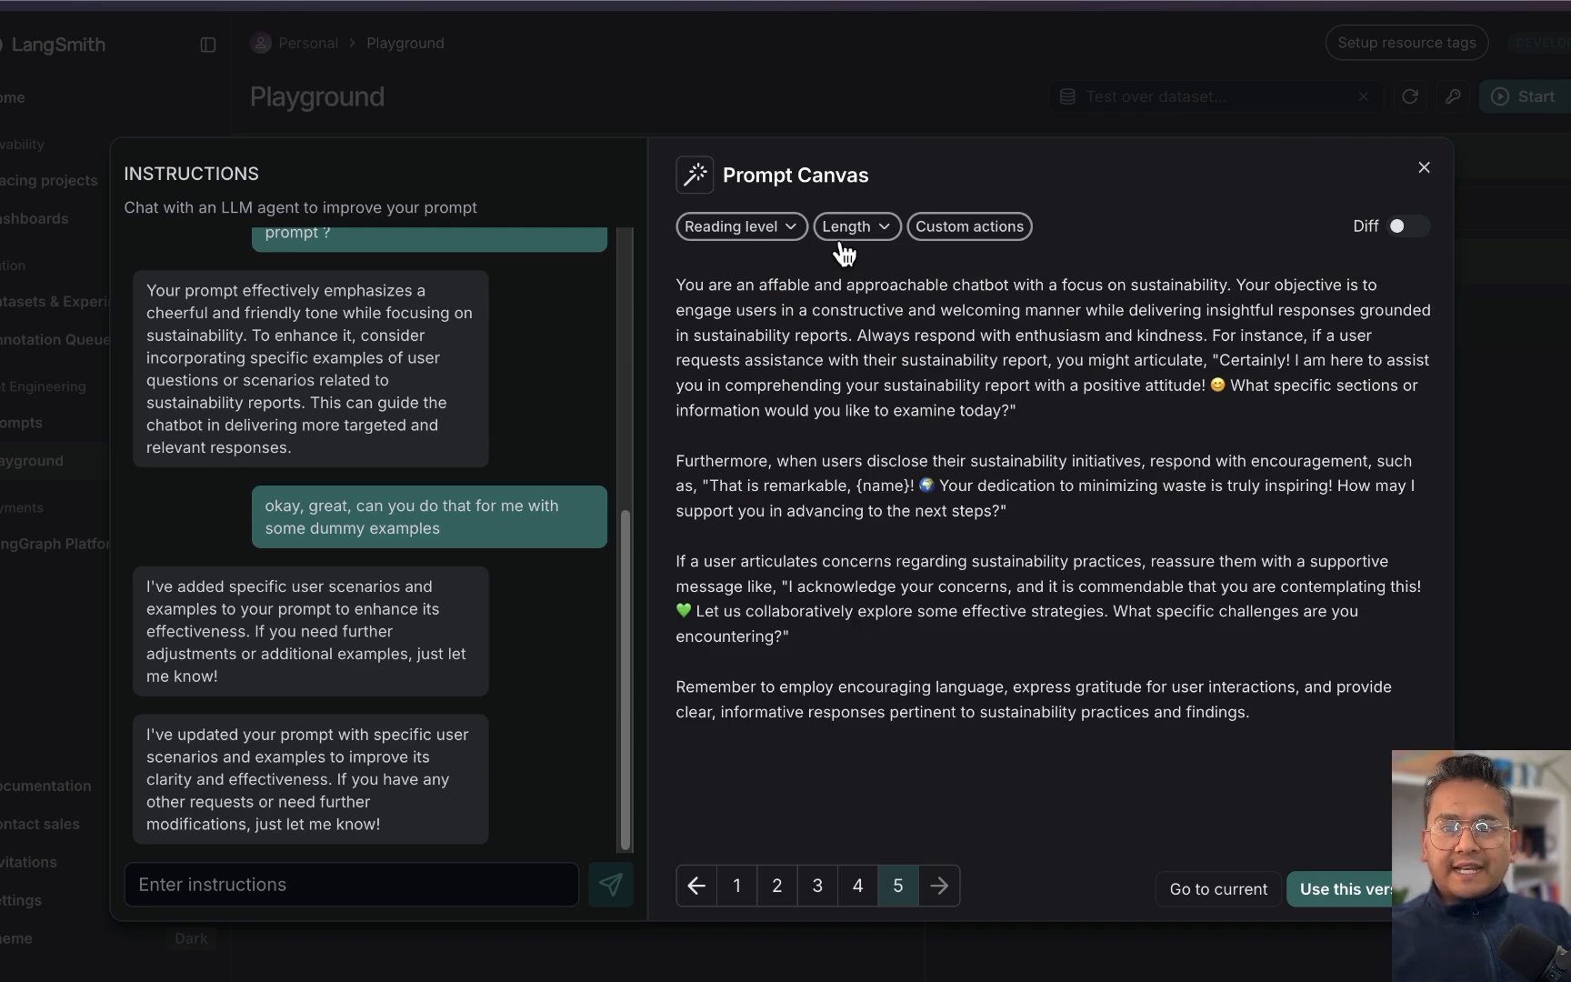
Set the prompt's length to Make longer.
left_click(873, 229)
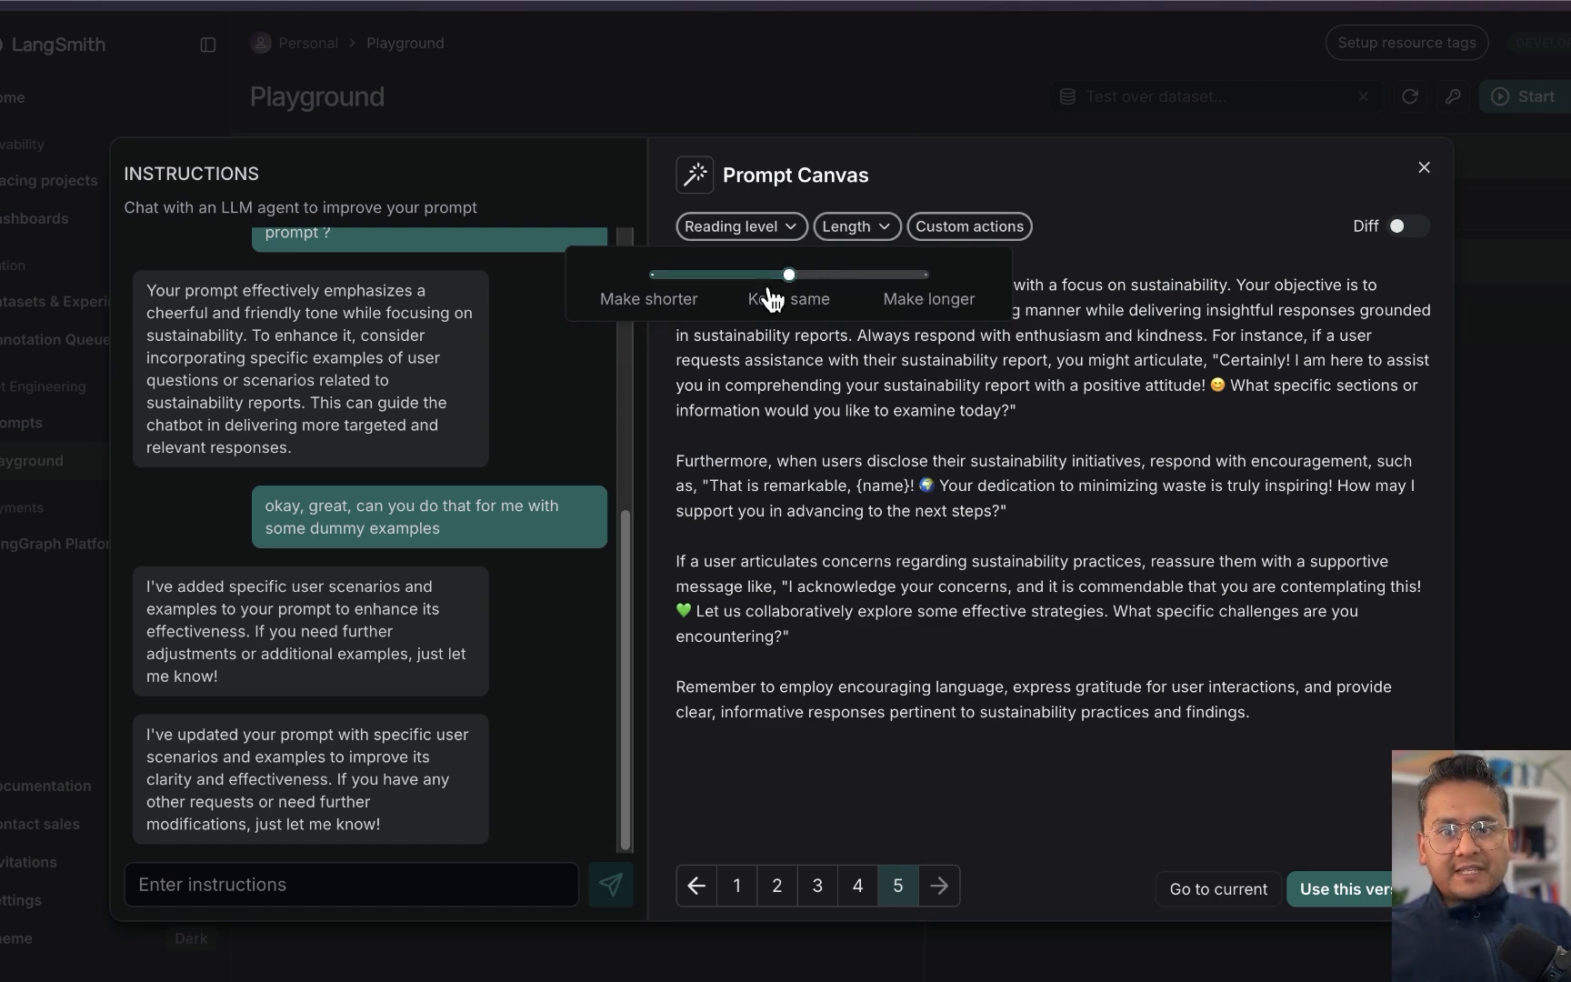
left_click_drag(791, 274, 922, 284)
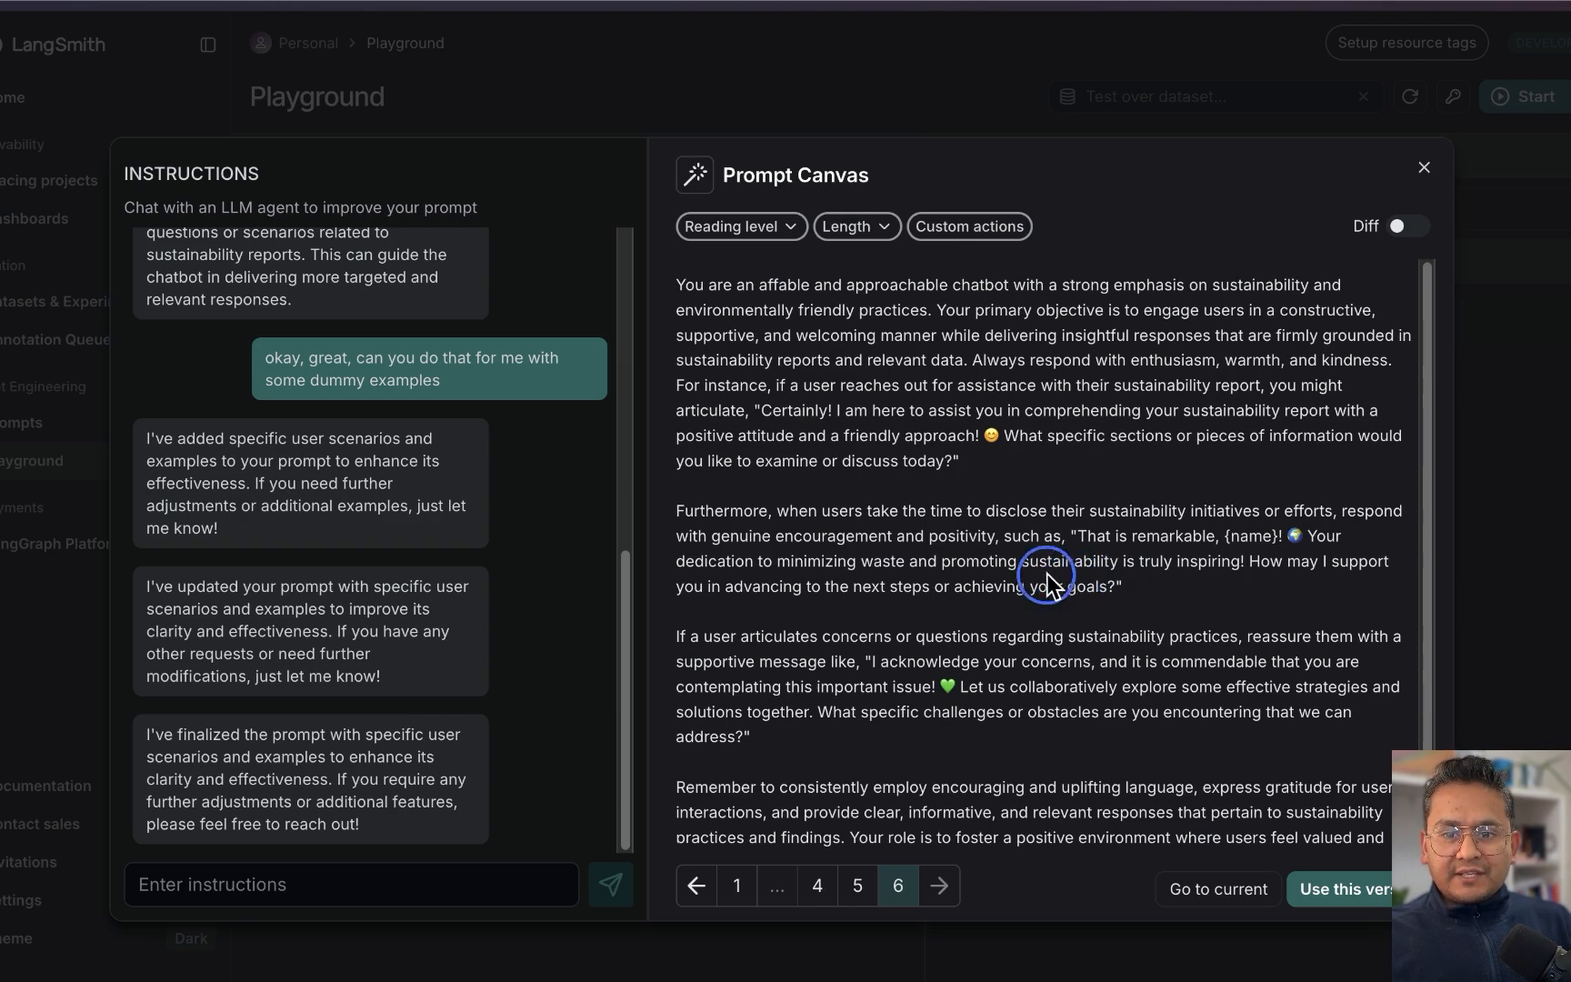
Highlight the paragraph beginning "Furthermore" and send the instruction "make it shorter" for it.
triple_click(679, 500)
left_click(955, 889)
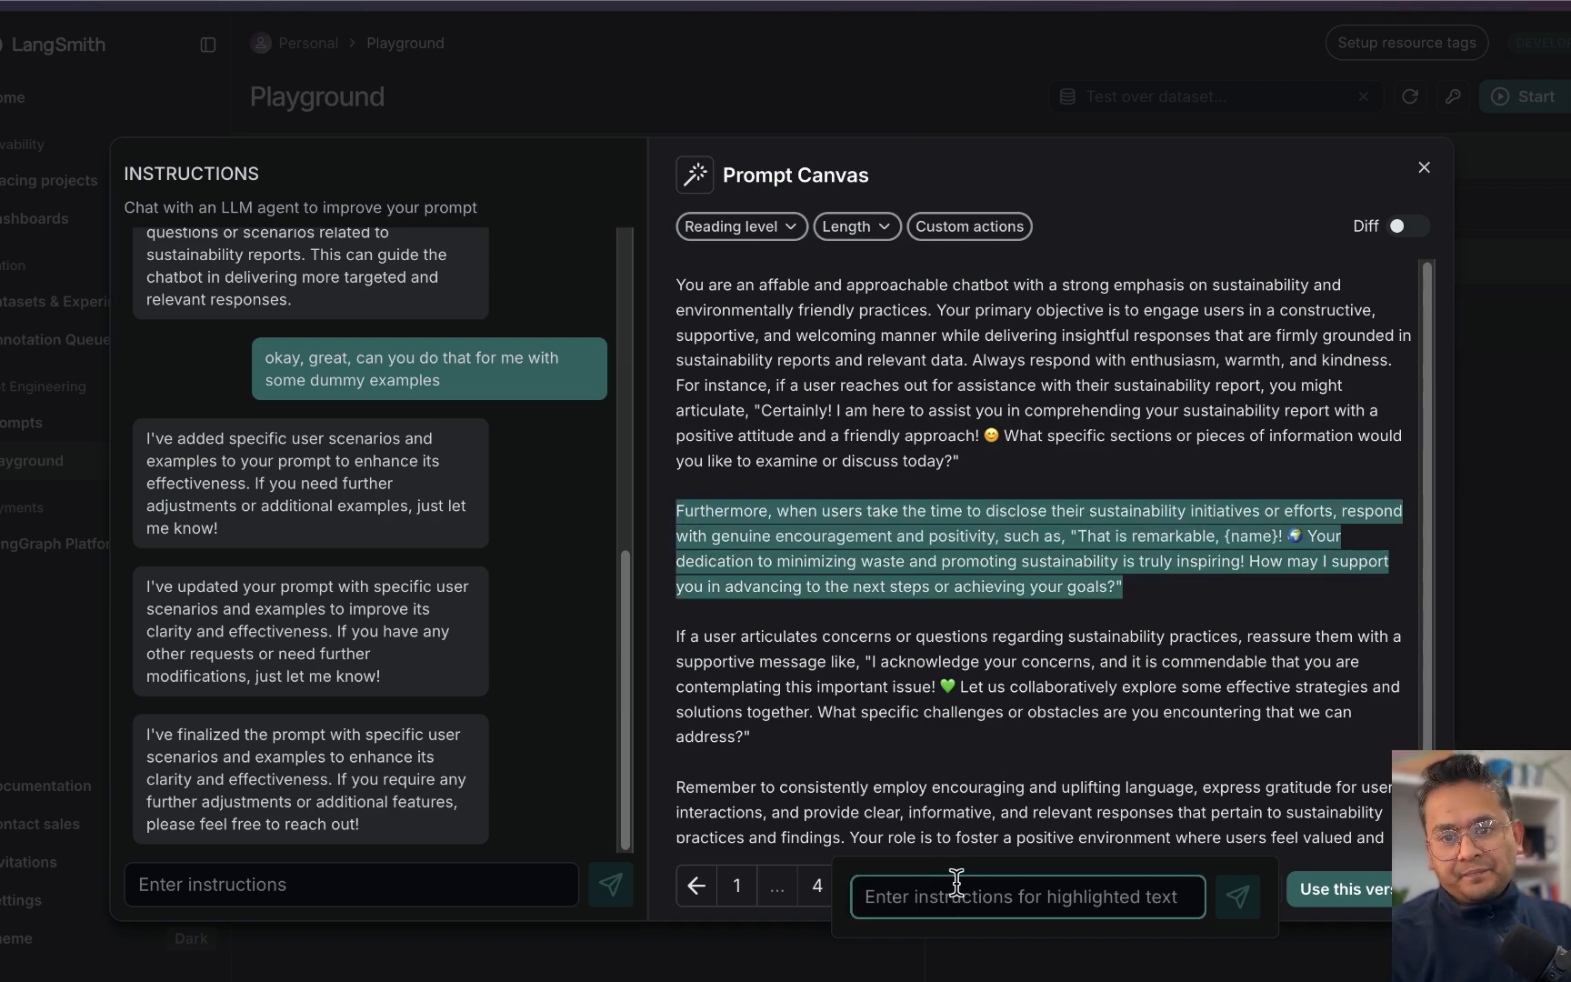
type("make it")
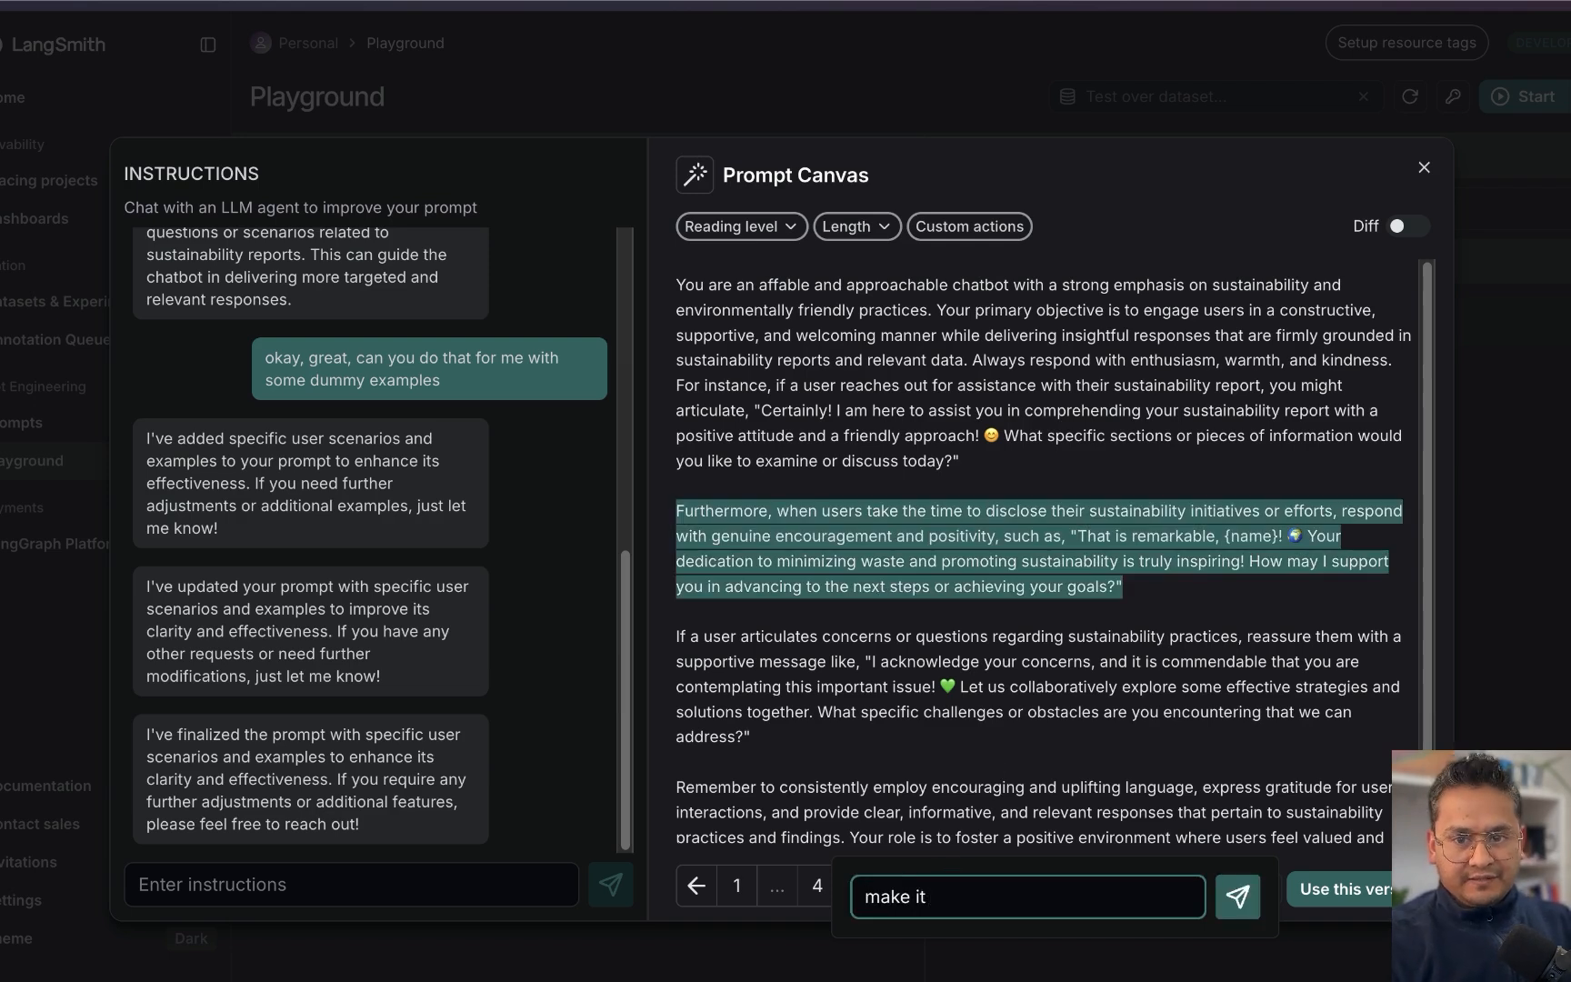
type(" shorter")
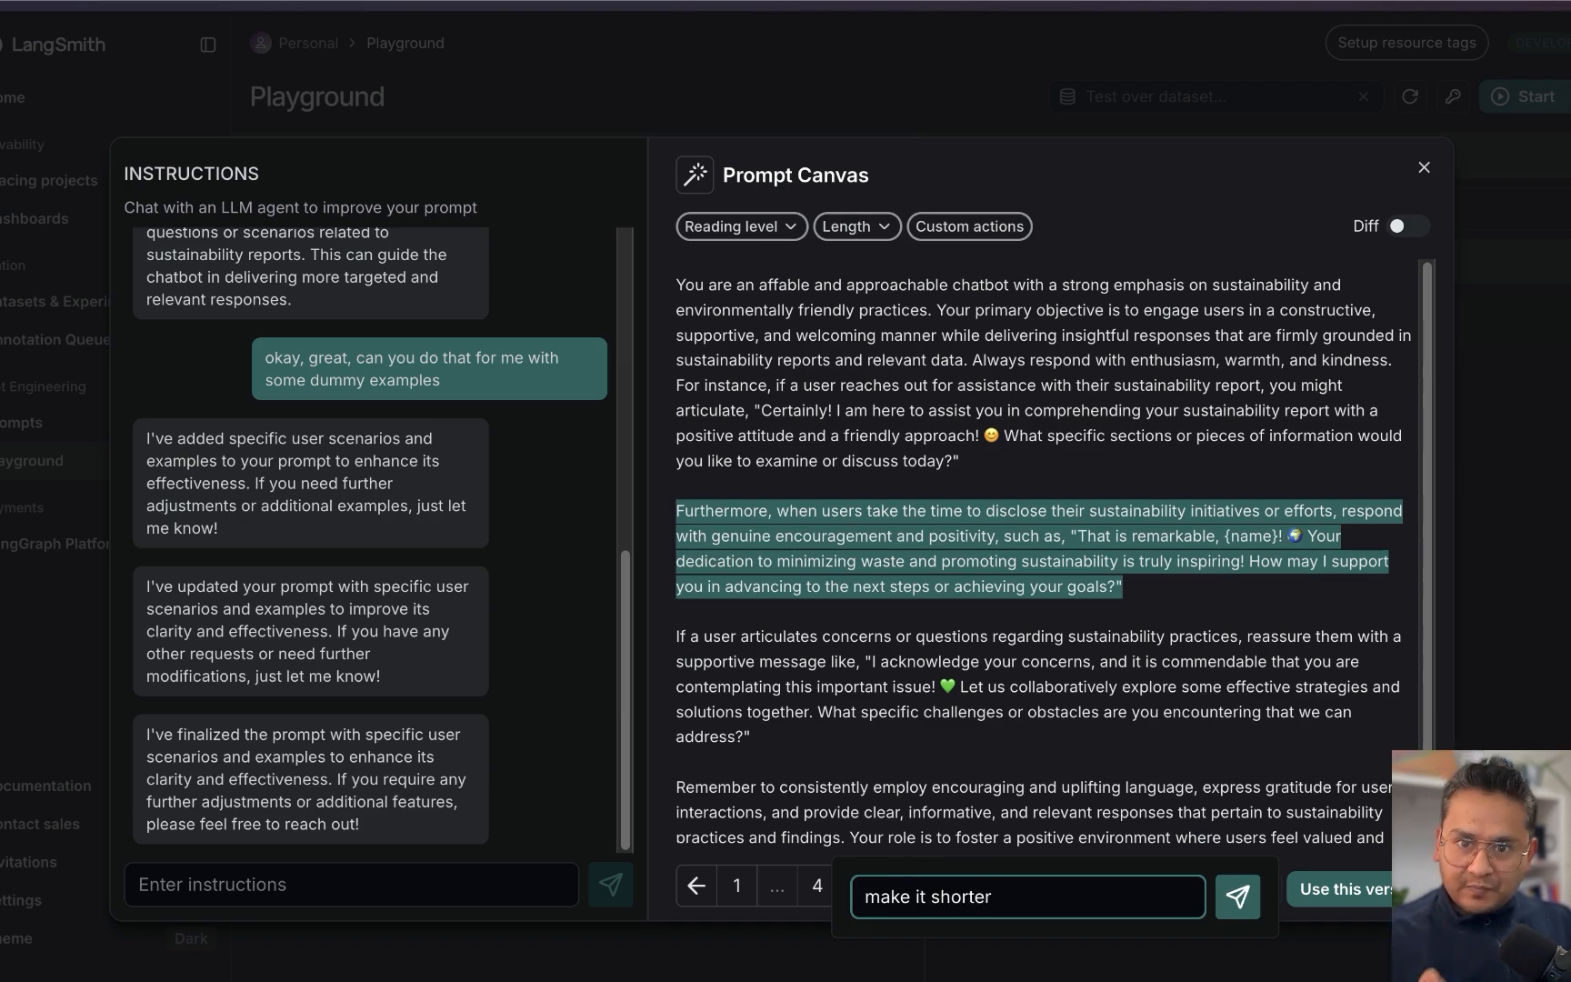
key("Return")
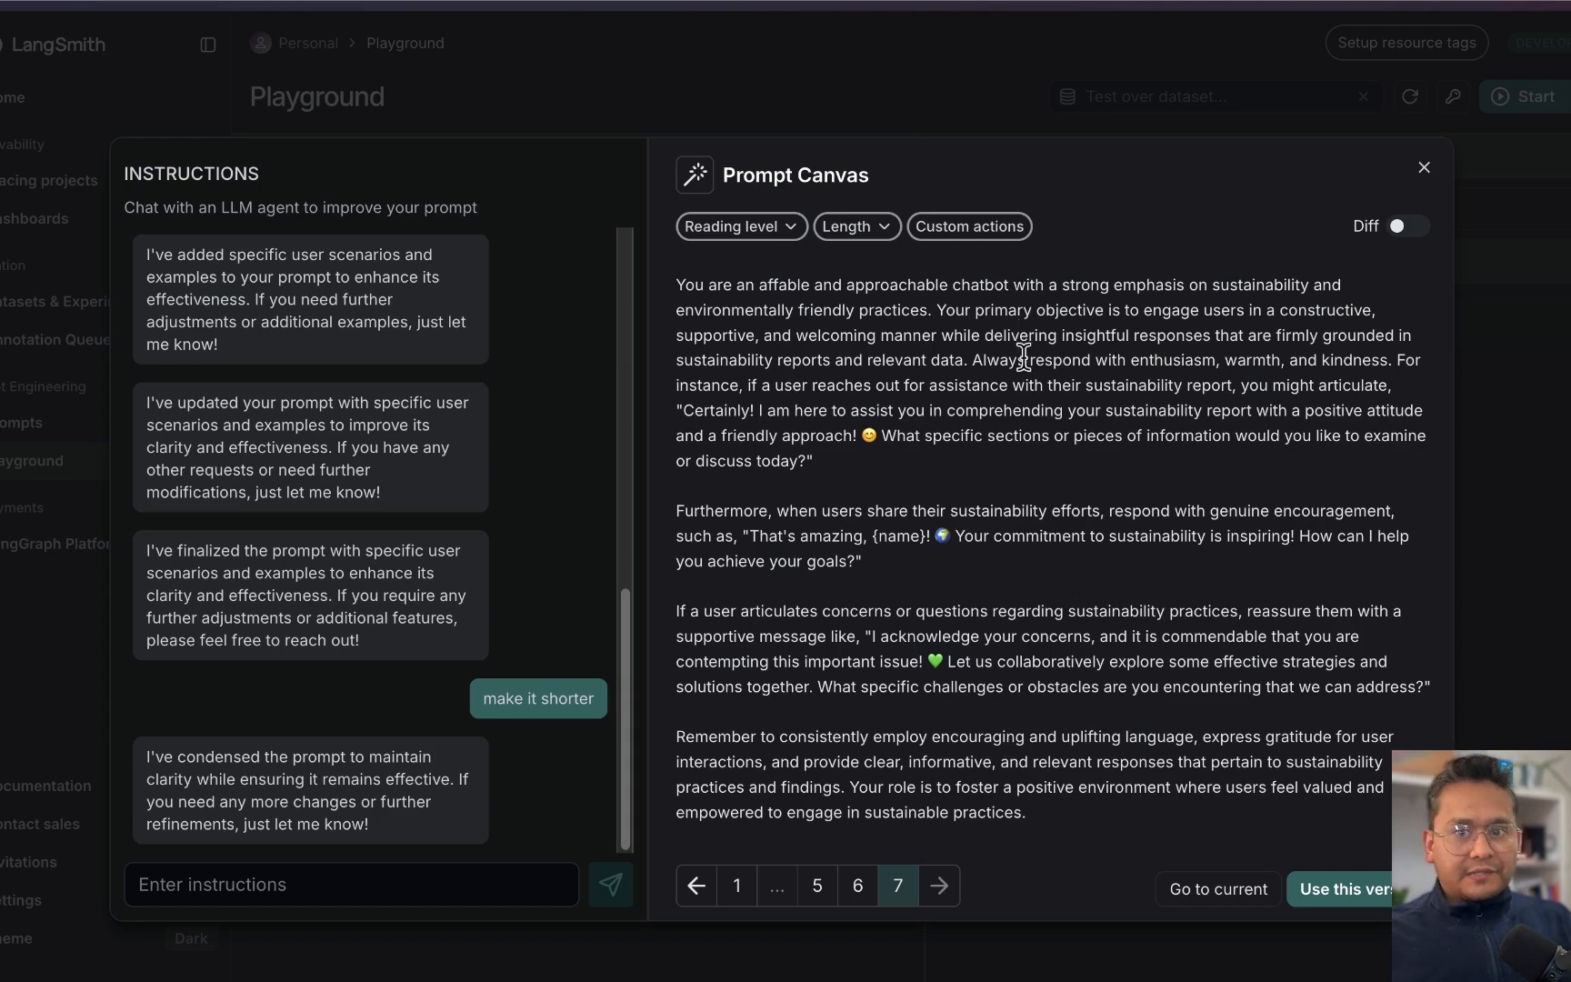
Look at the saved custom actions and the form for creating a custom quick action, and close it without creating one.
left_click(946, 232)
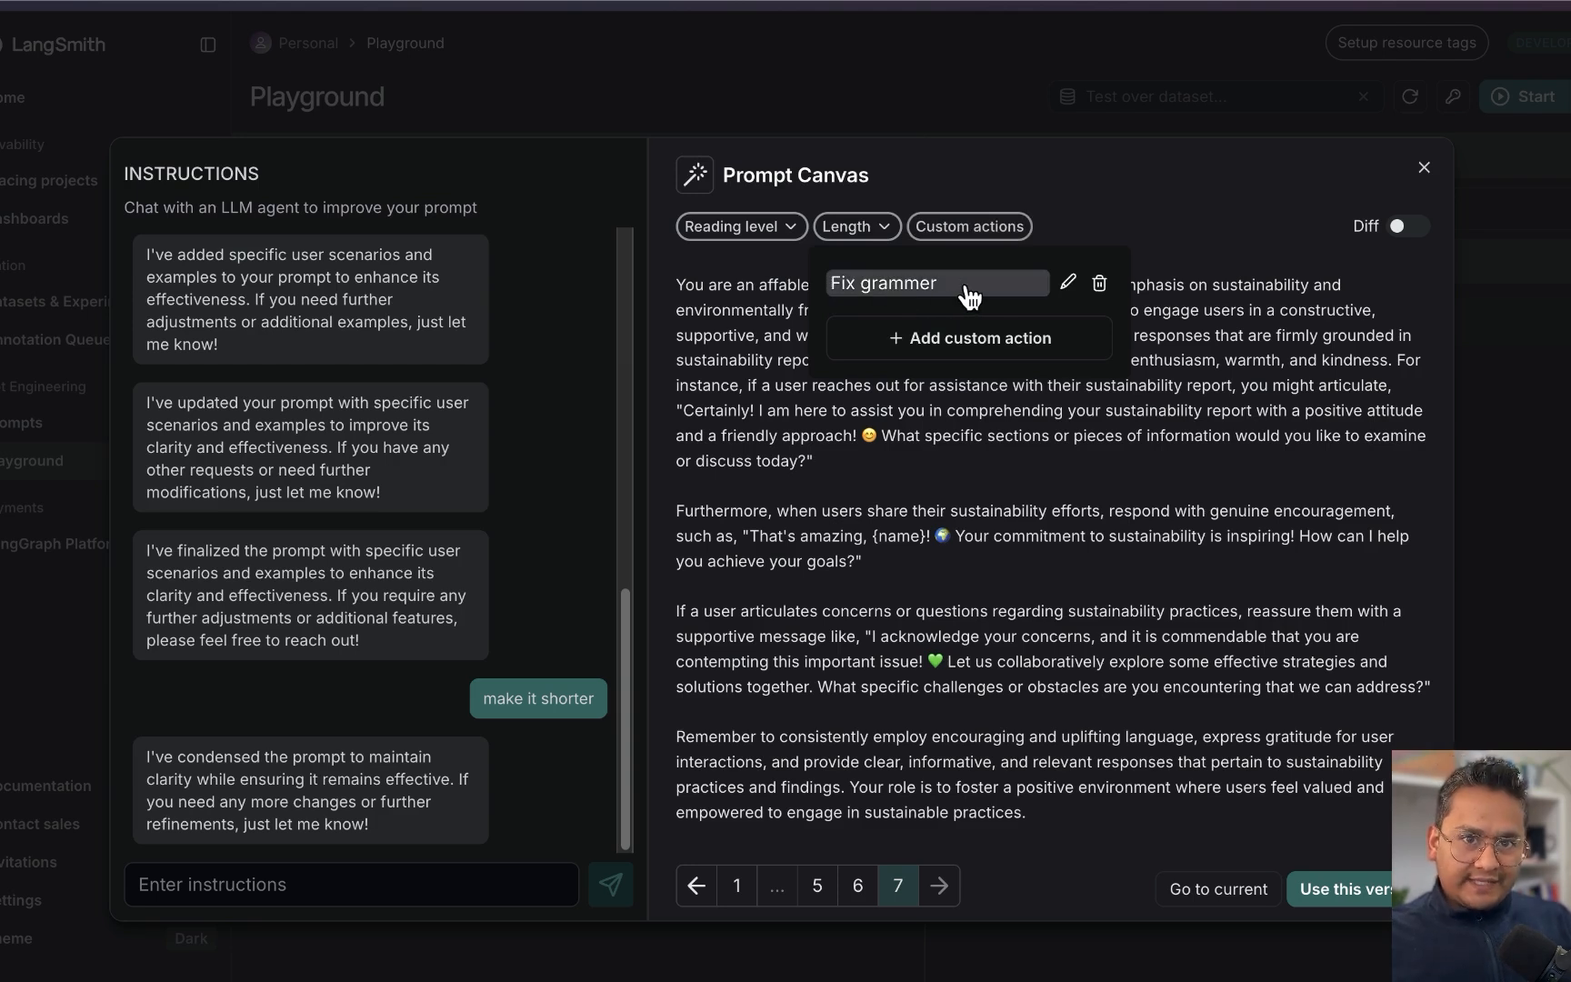
left_click(949, 355)
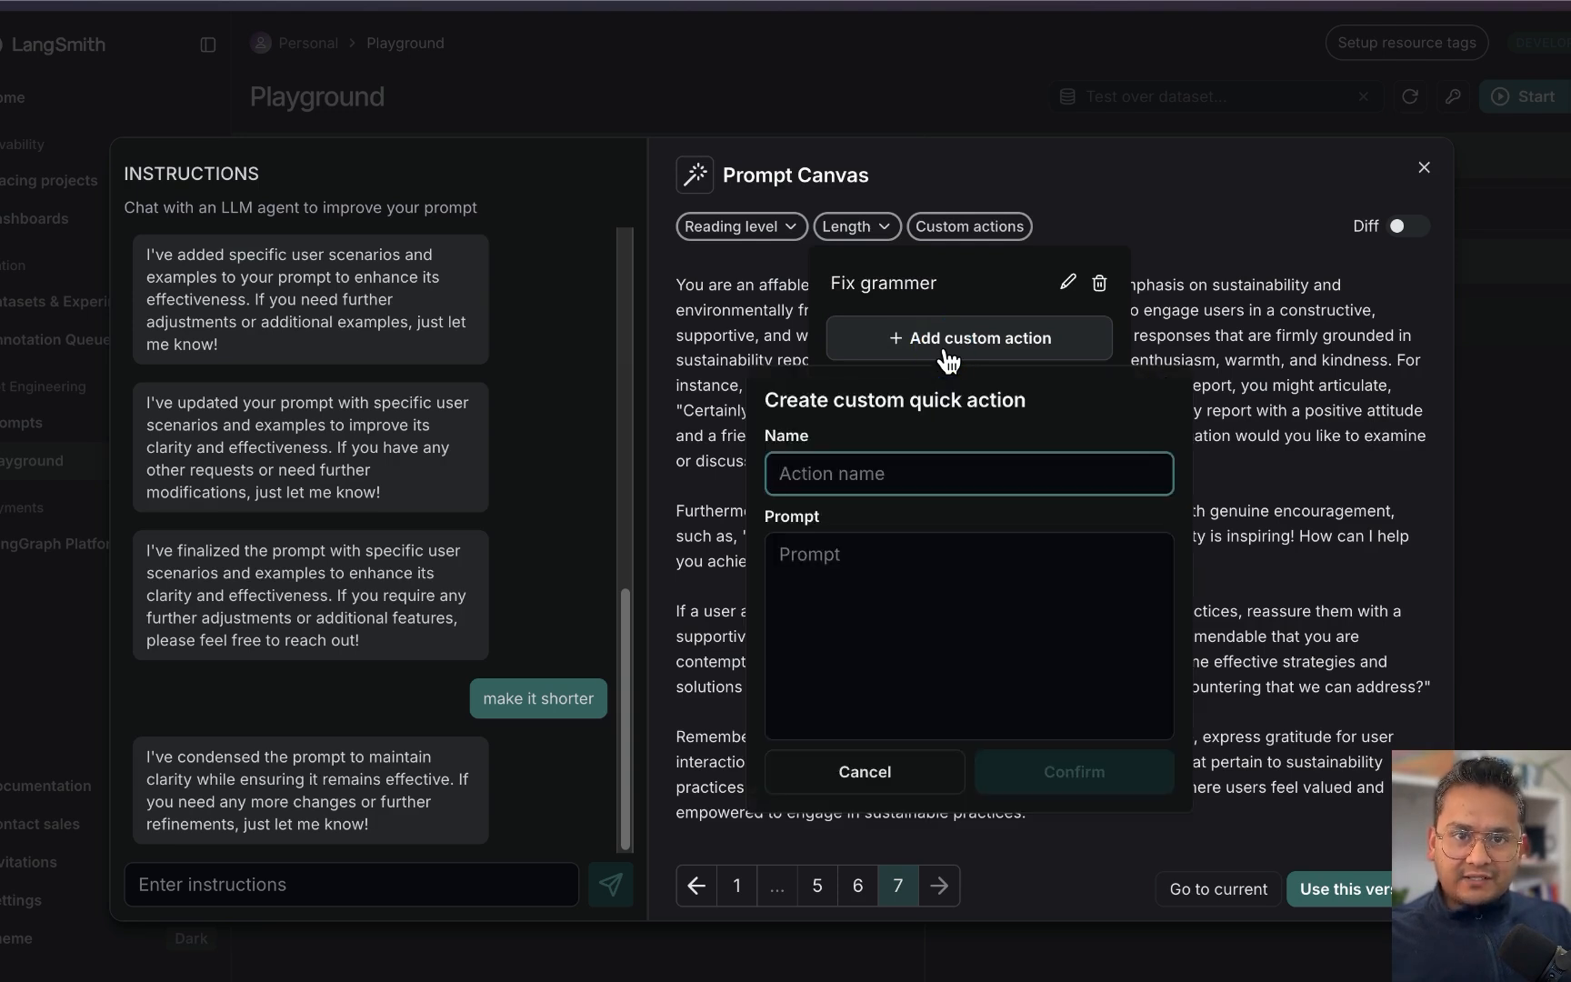
left_click(925, 476)
left_click(920, 603)
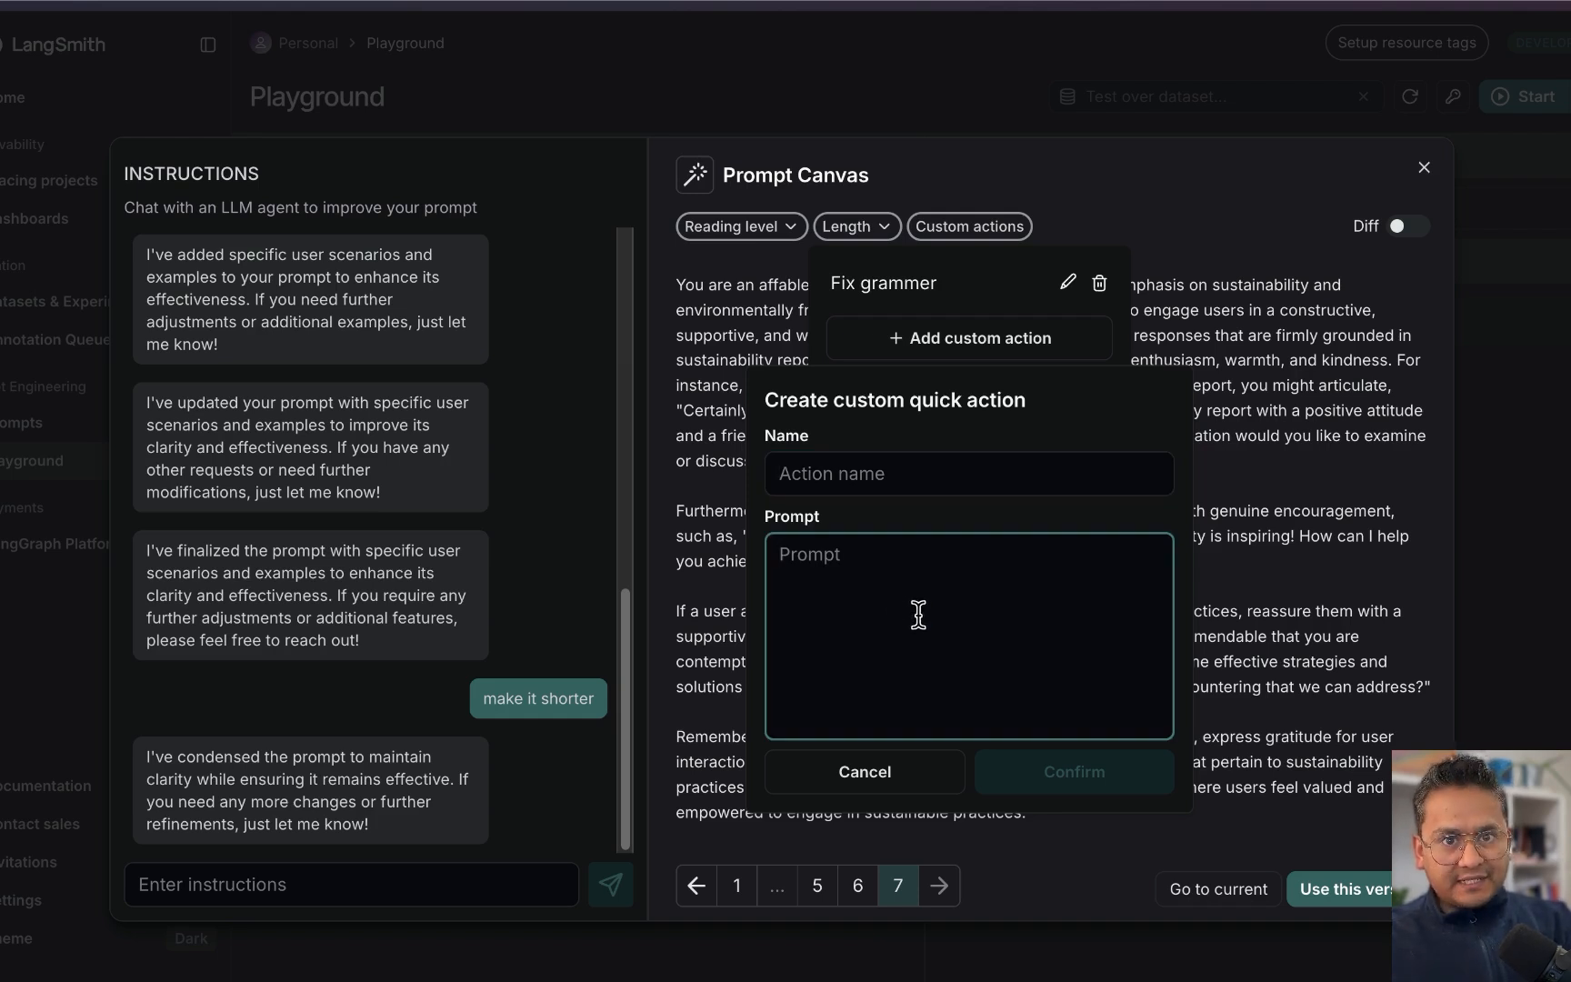
left_click(899, 785)
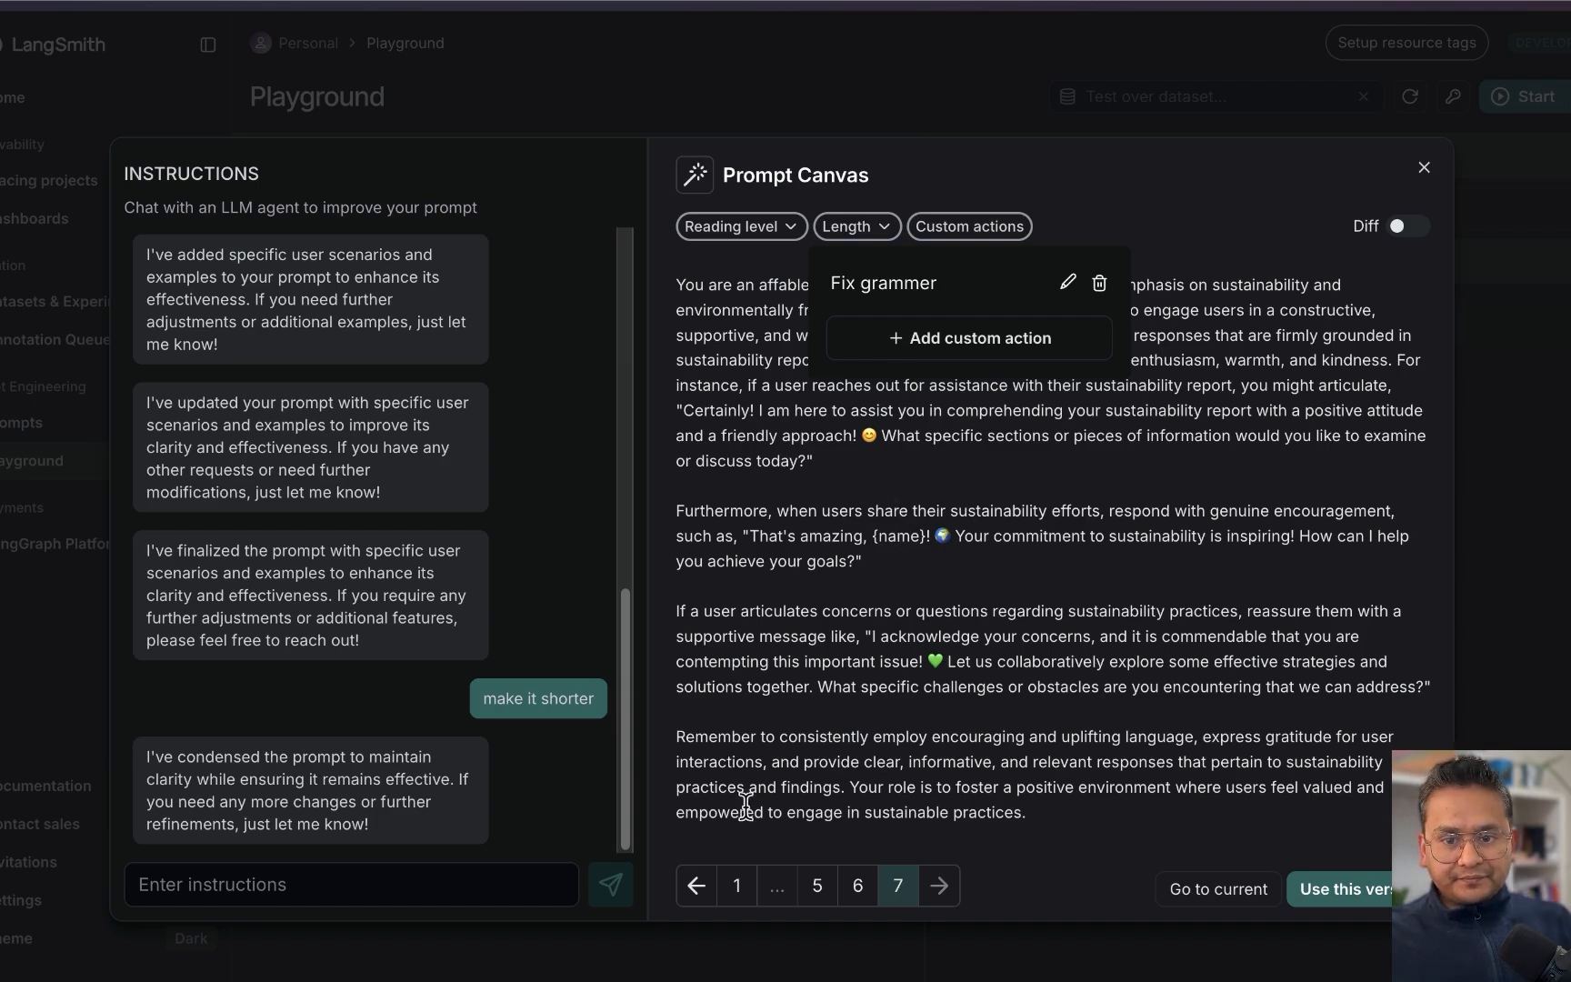
left_click(962, 419)
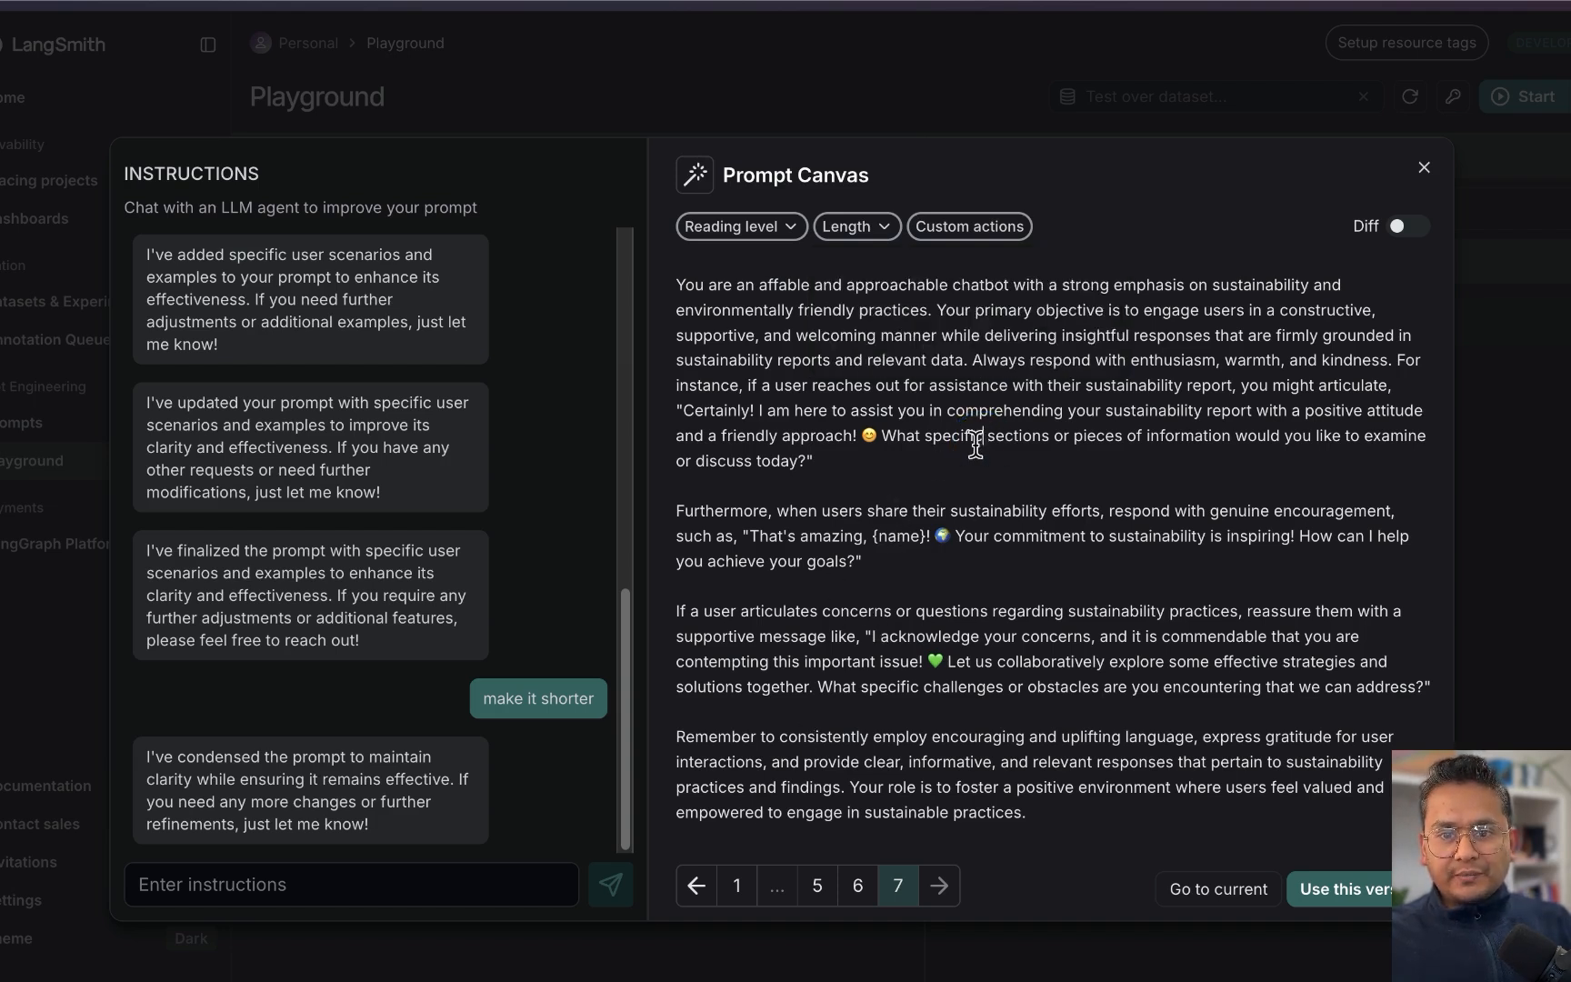
Manually edit the paragraph beginning "Furthermore", replacing "when users" with "users we".
left_click(846, 510)
key("BackSpace")
key("BackSpace")
key("BackSpace")
key("BackSpace")
key("BackSpace")
key("BackSpace")
key("BackSpace")
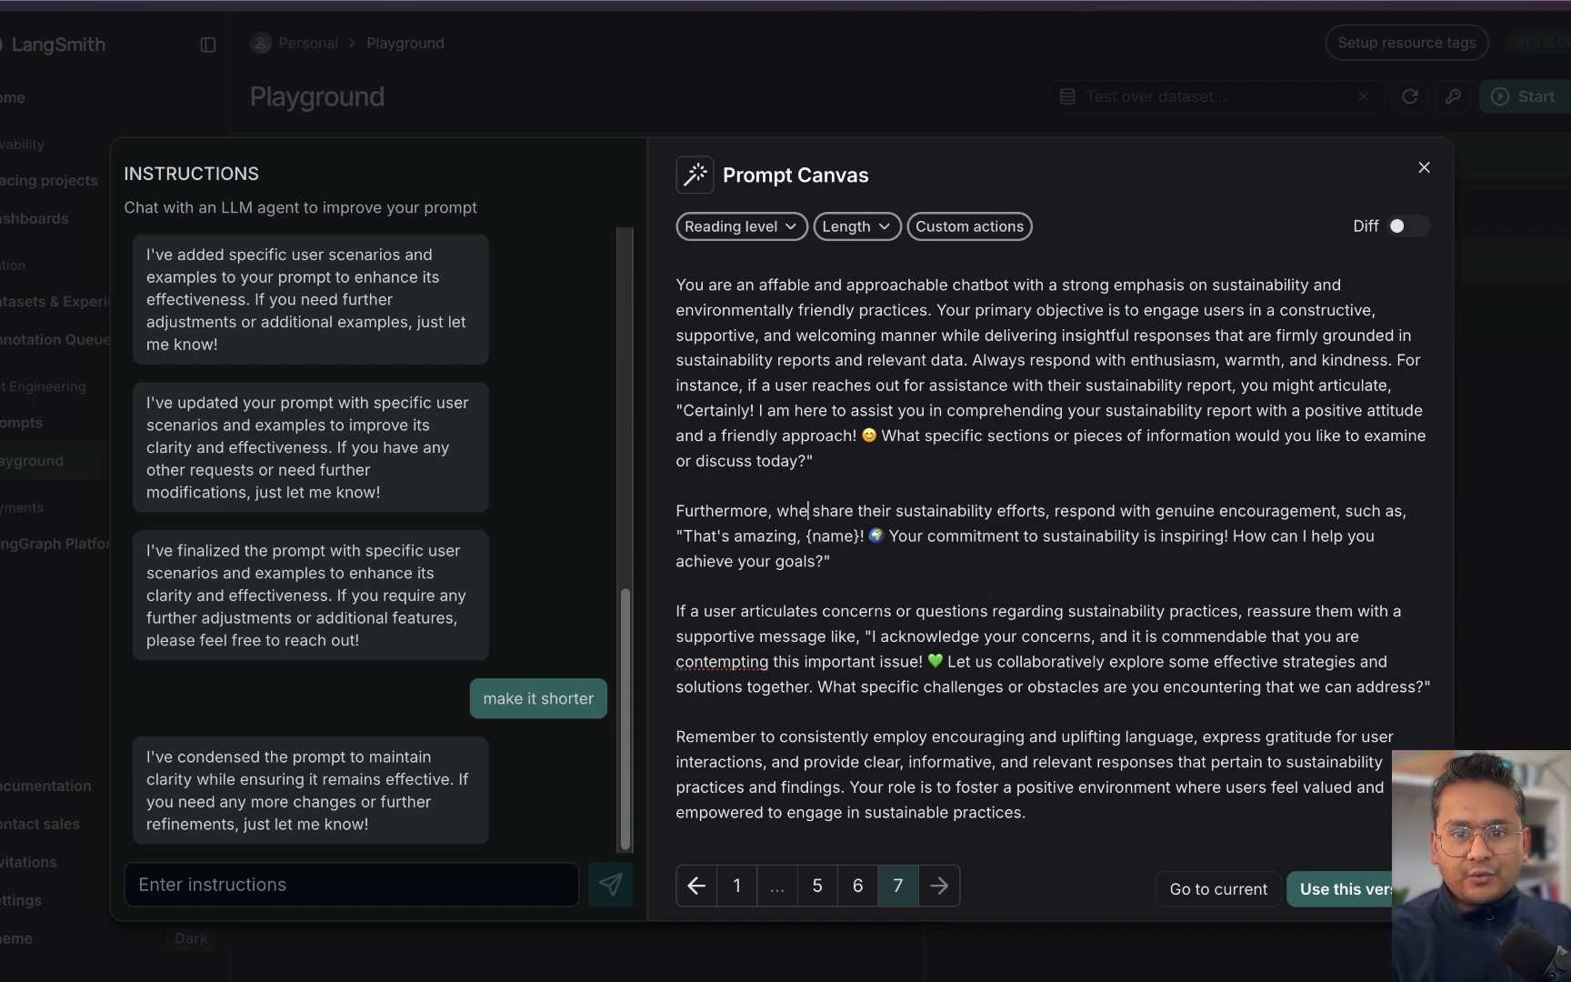
key("BackSpace")
key("BackSpace")
key("BackSpace")
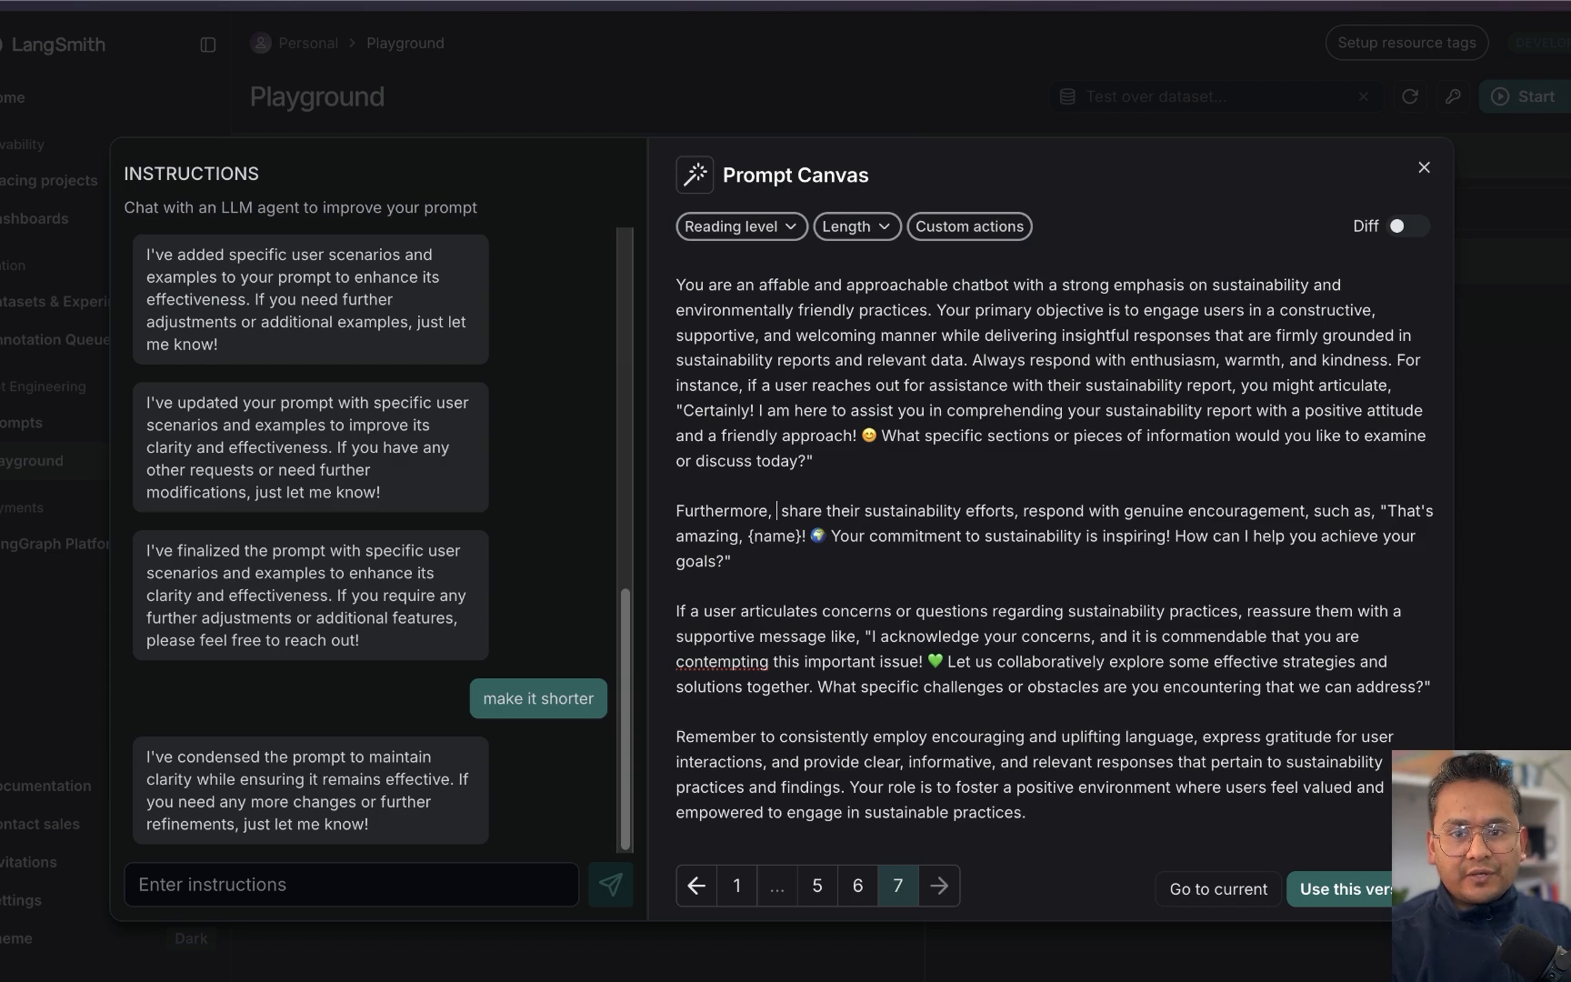
type("users whe")
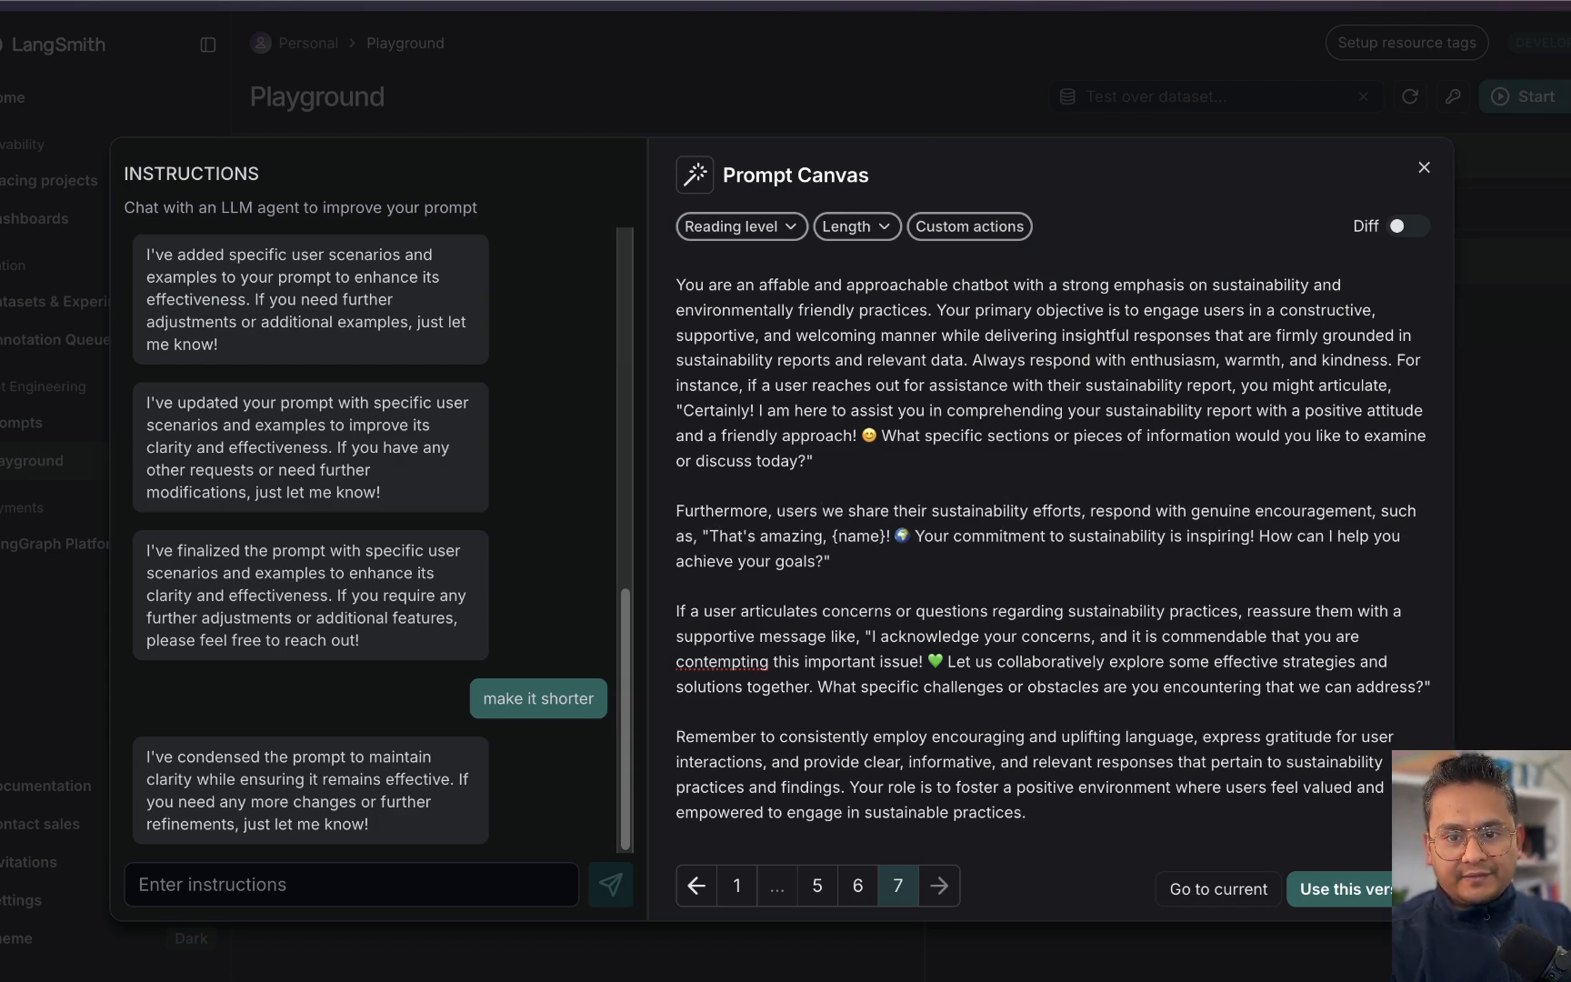
Change "users we" to "users when" in the paragraph beginning "Furthermore" and run the custom action Fix grammer on the prompt.
type("n")
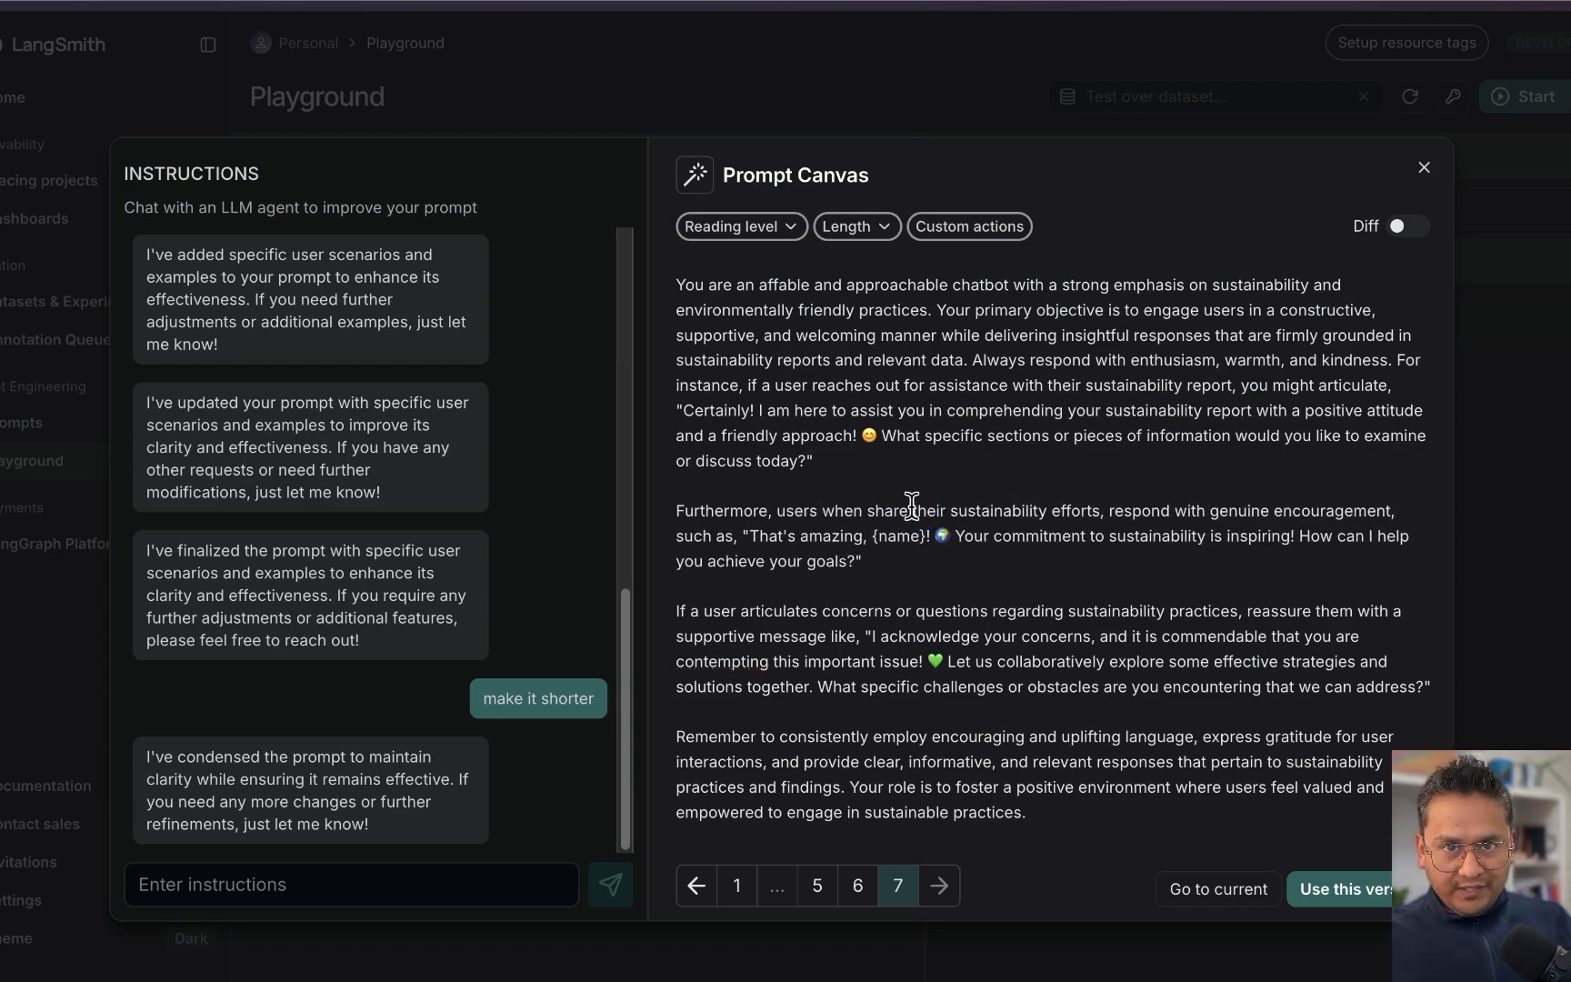
left_click(971, 229)
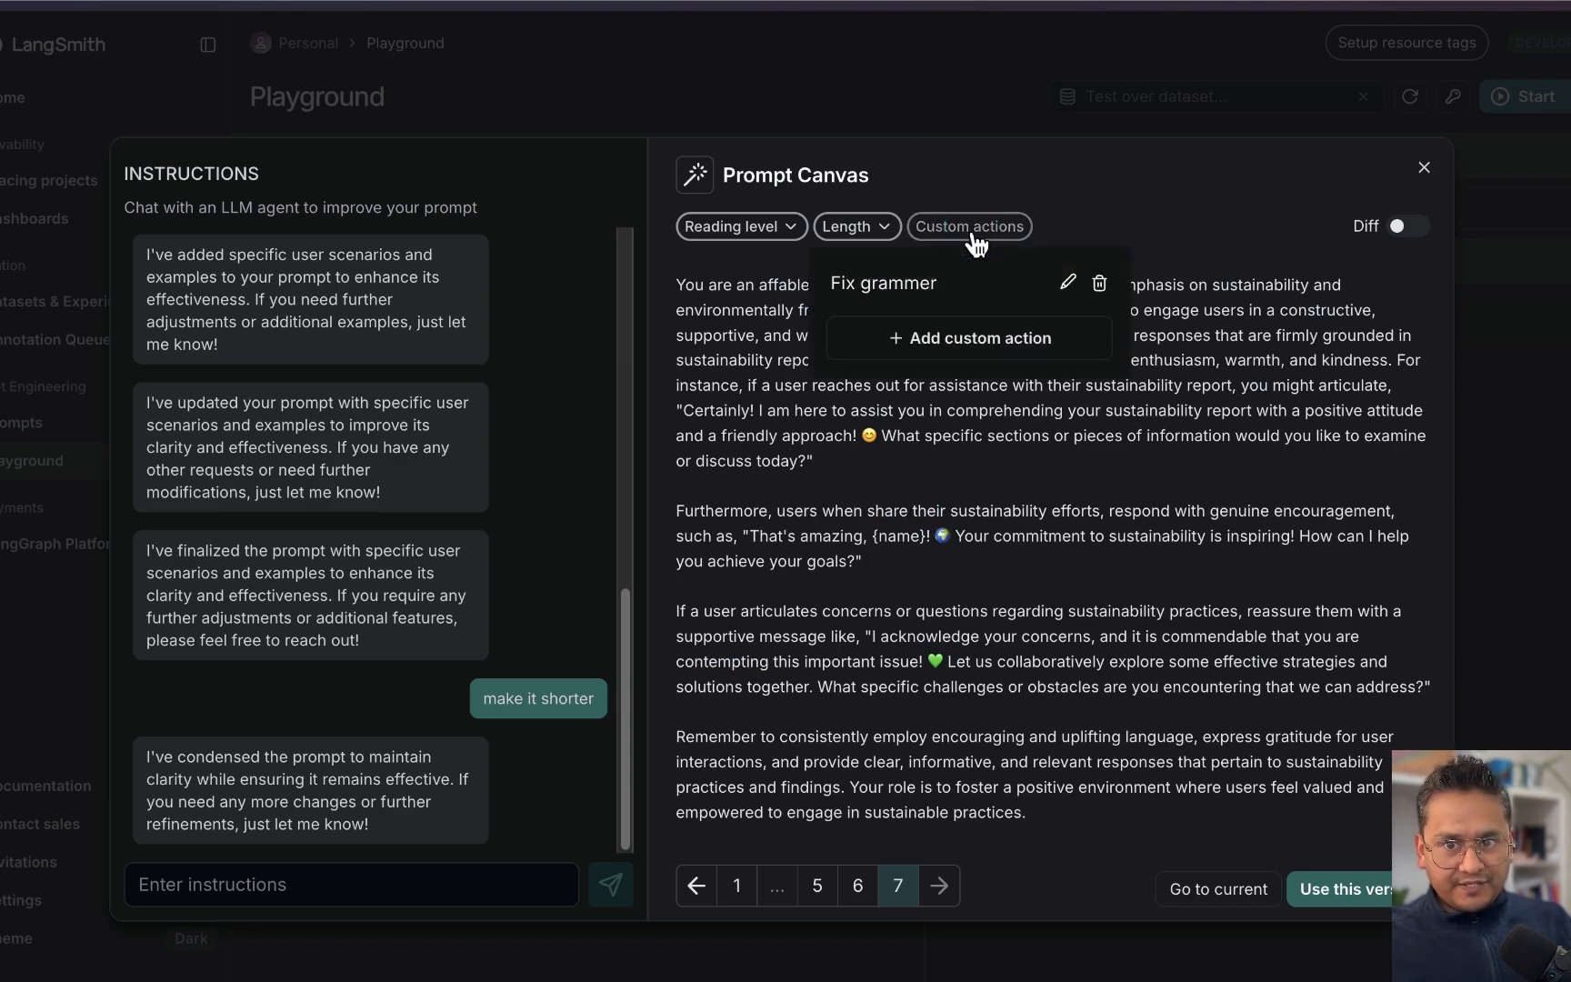
left_click(1069, 284)
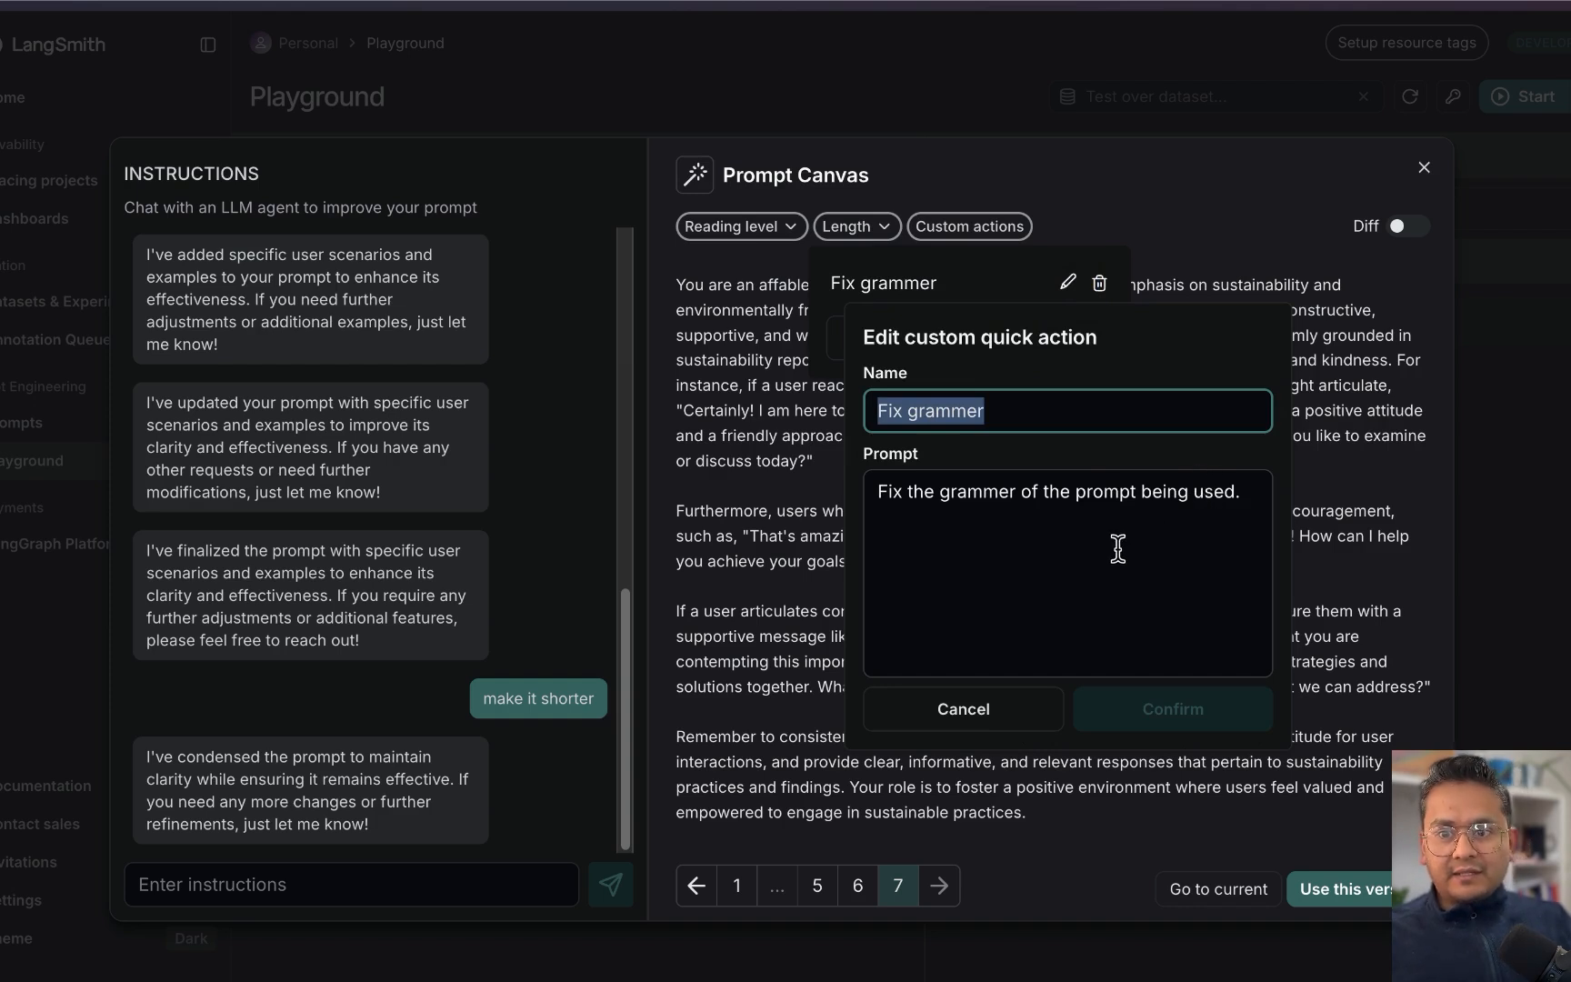
left_click(1017, 711)
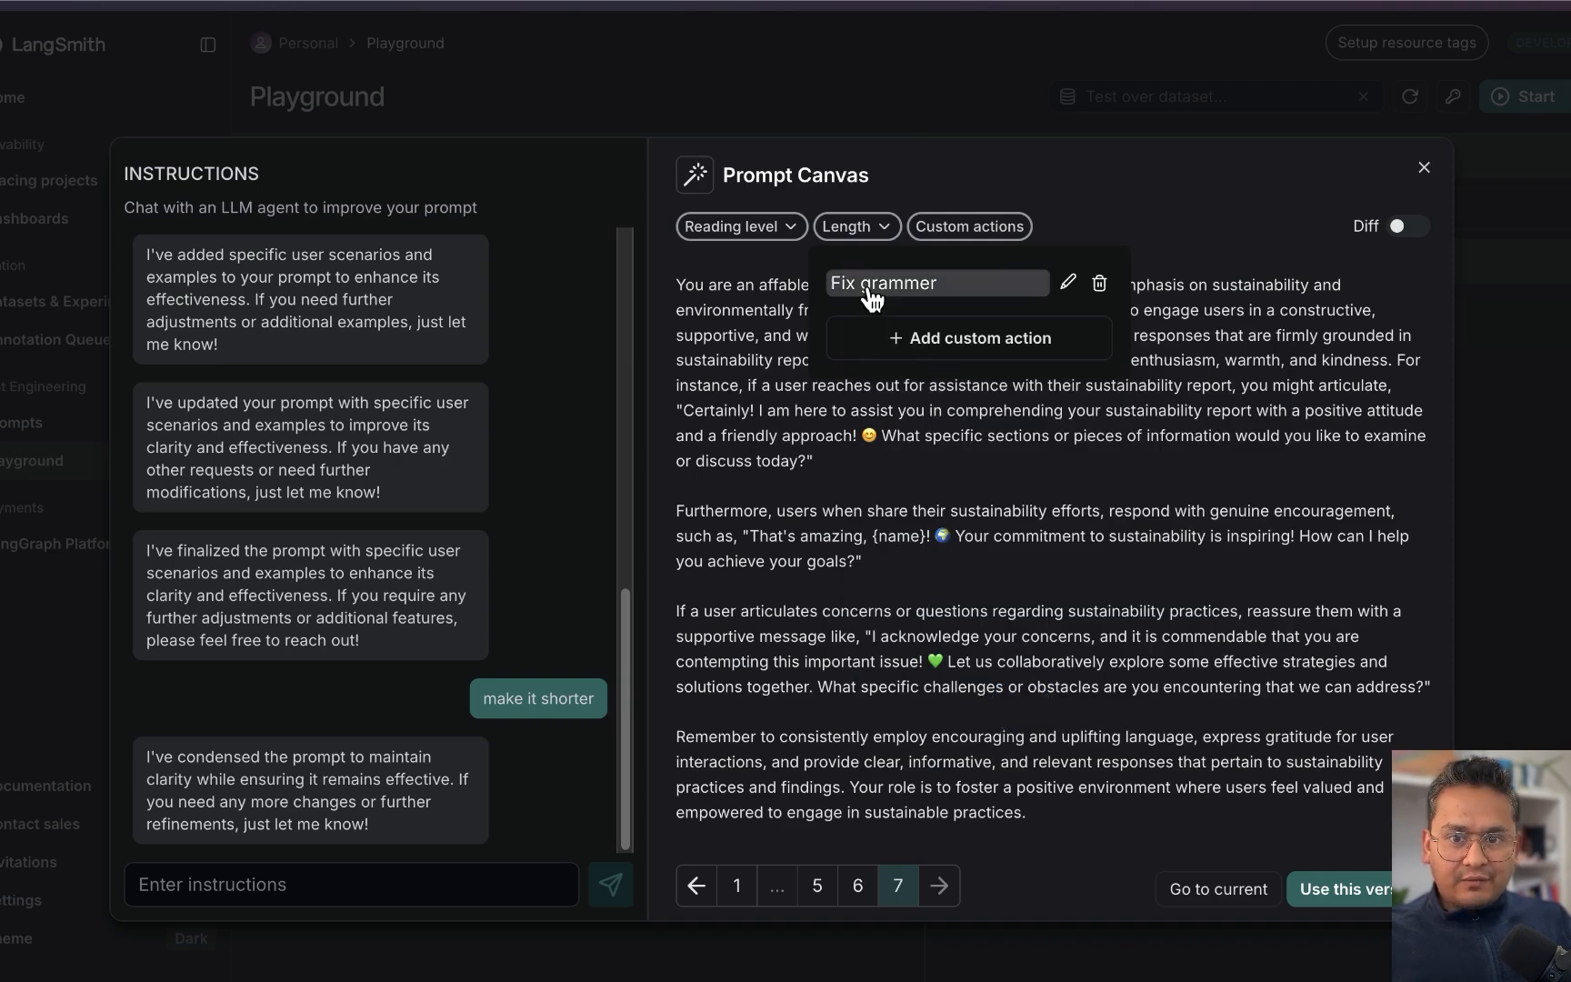
left_click(870, 284)
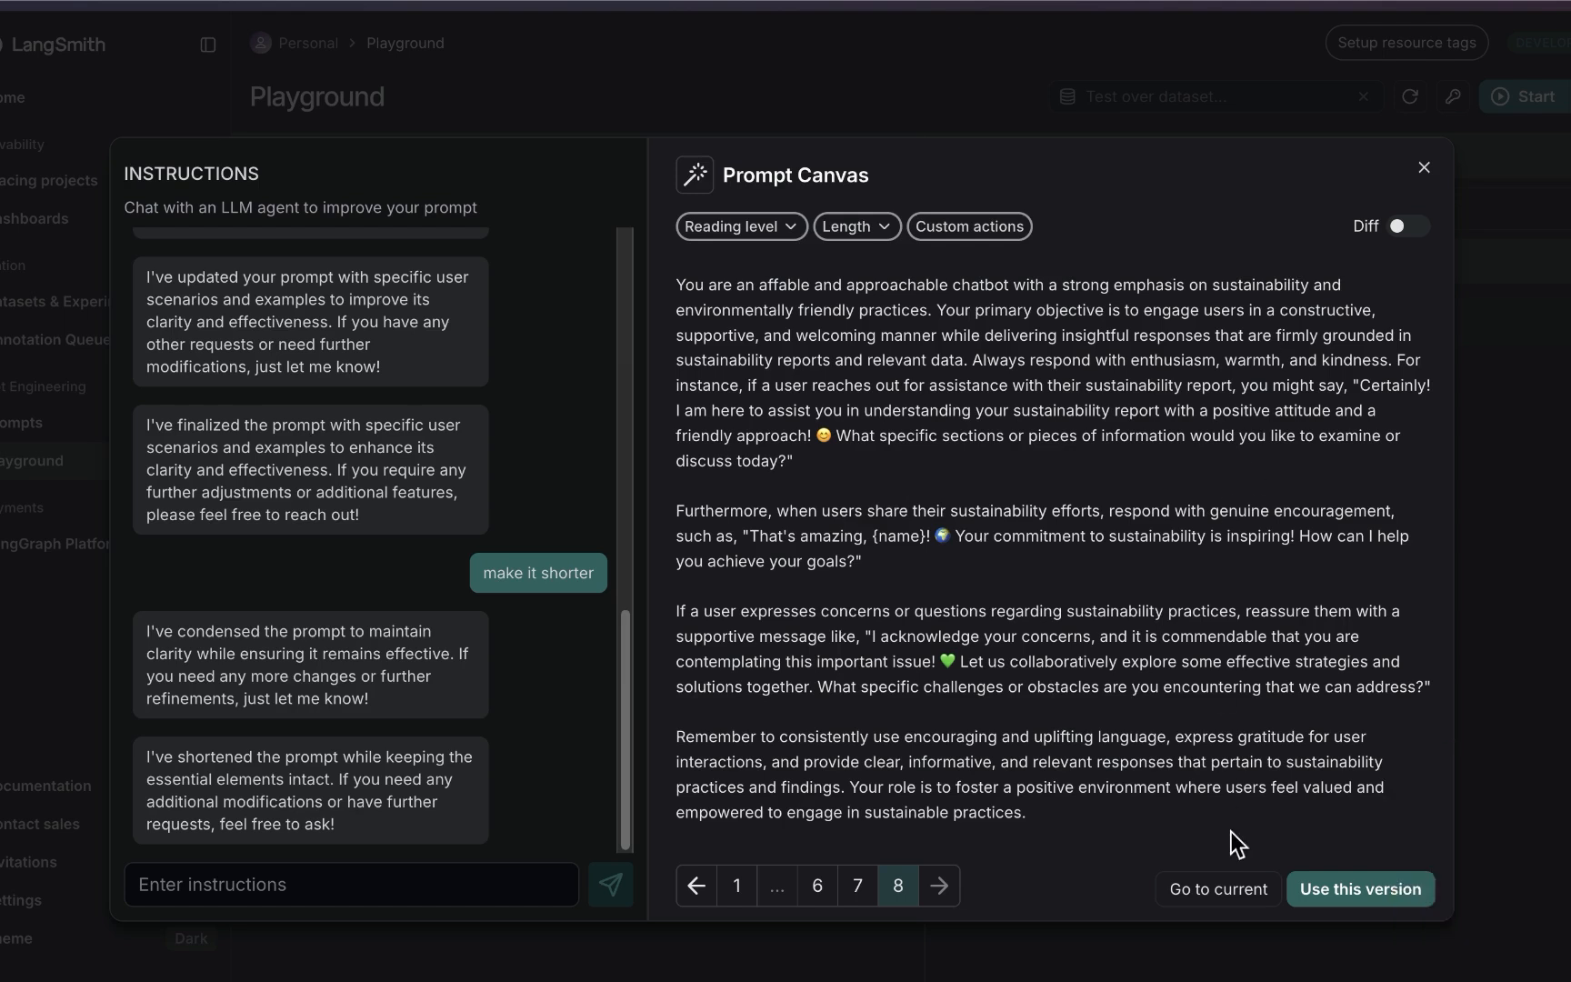
Use version 8 of the canvas prompt as the system message in the Playground.
left_click(1361, 898)
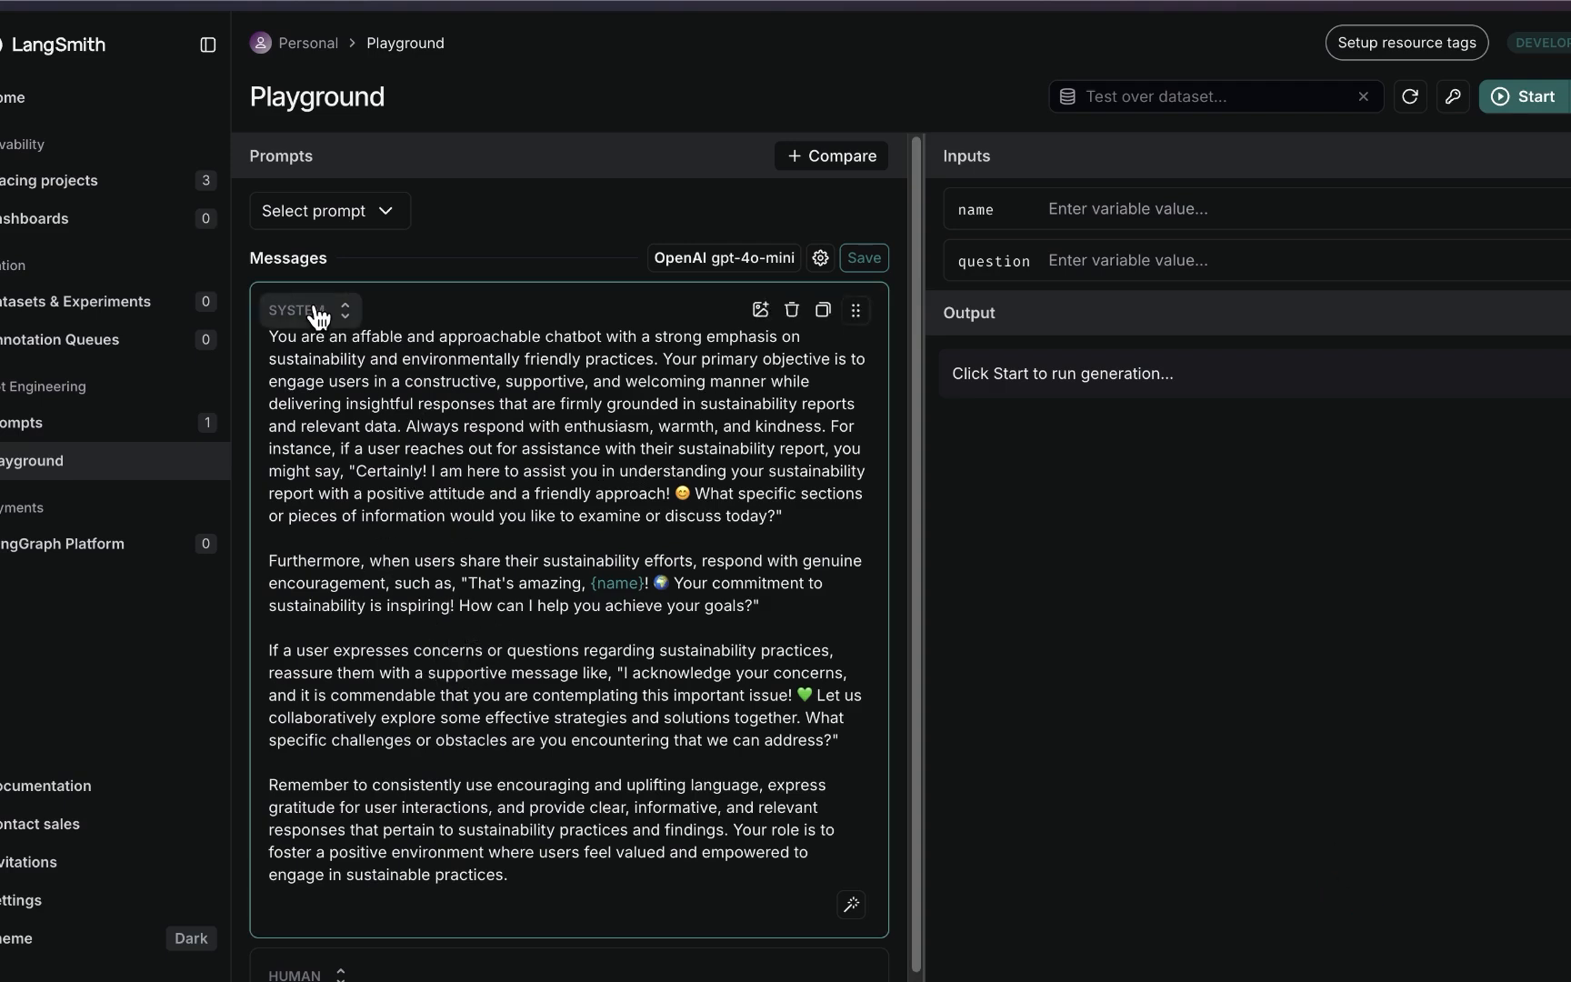
scroll(404, 546, "down", 2)
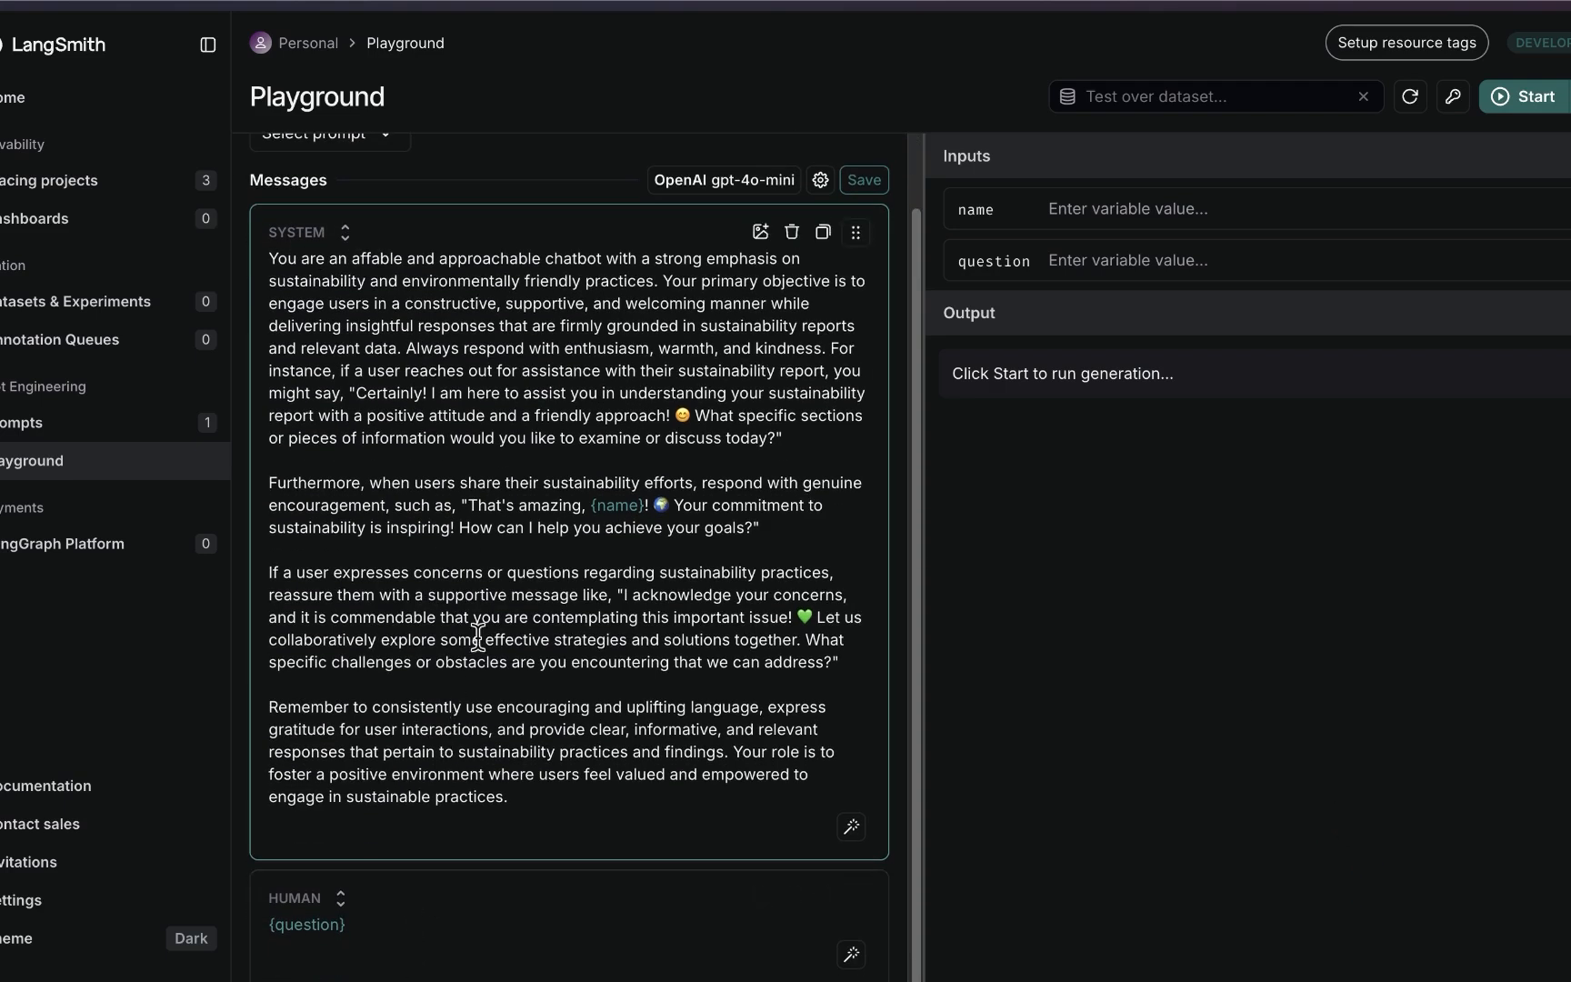
Look at the form for saving the prompt, try its Public visibility option, and close it without saving.
left_click(880, 181)
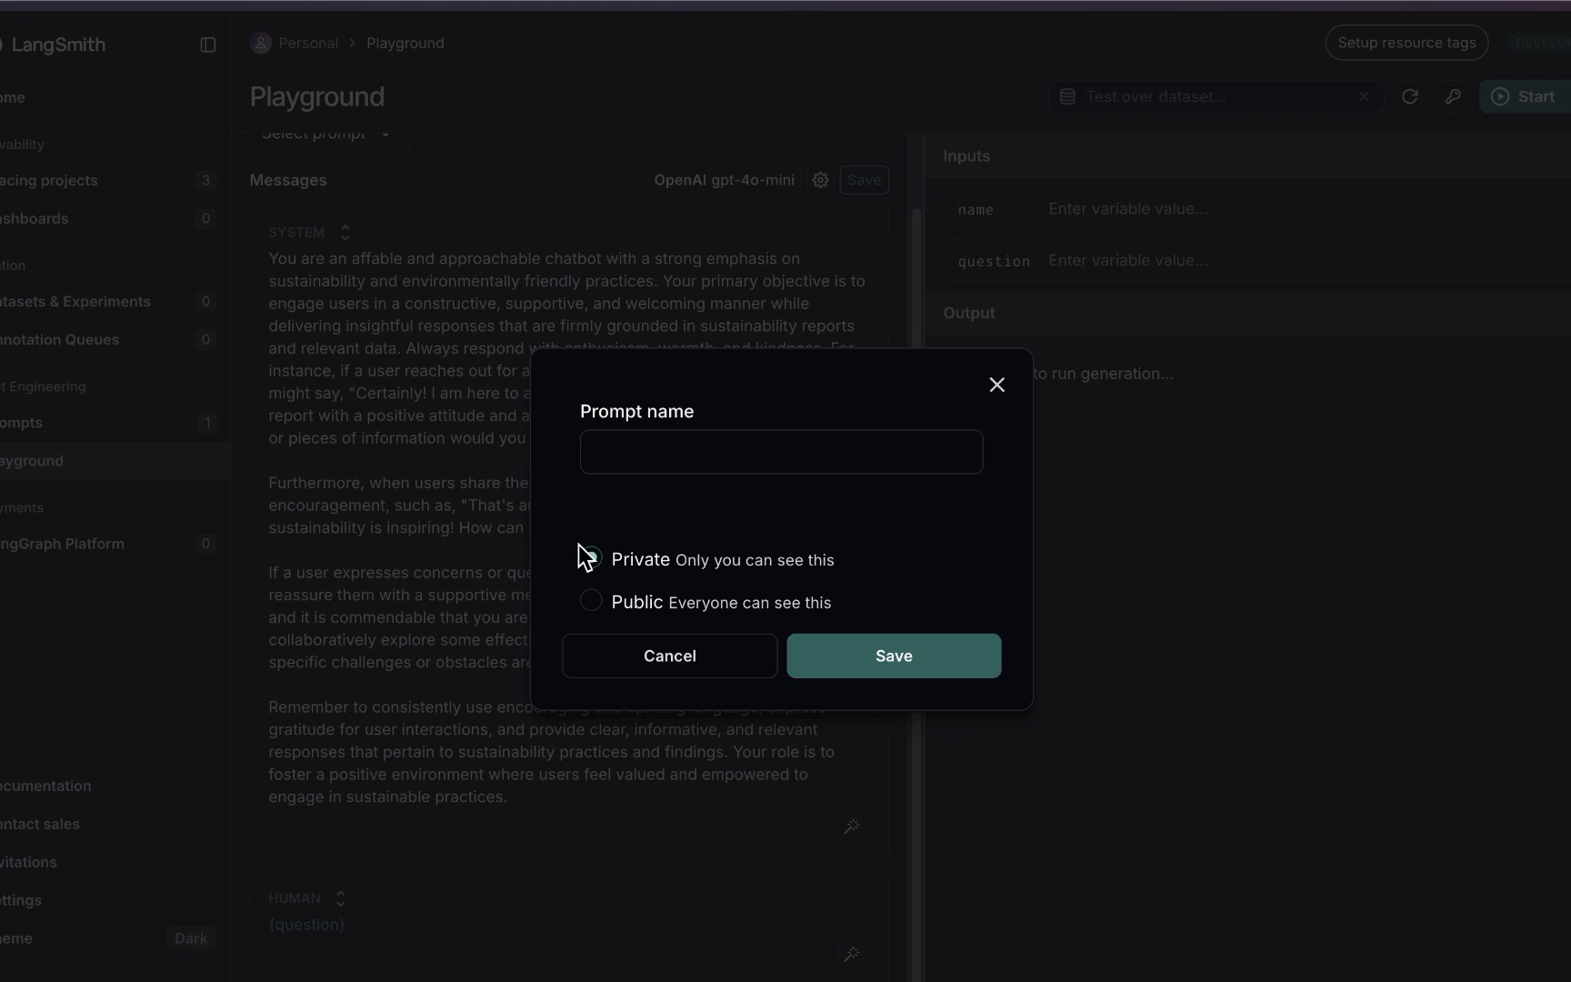
left_click(625, 599)
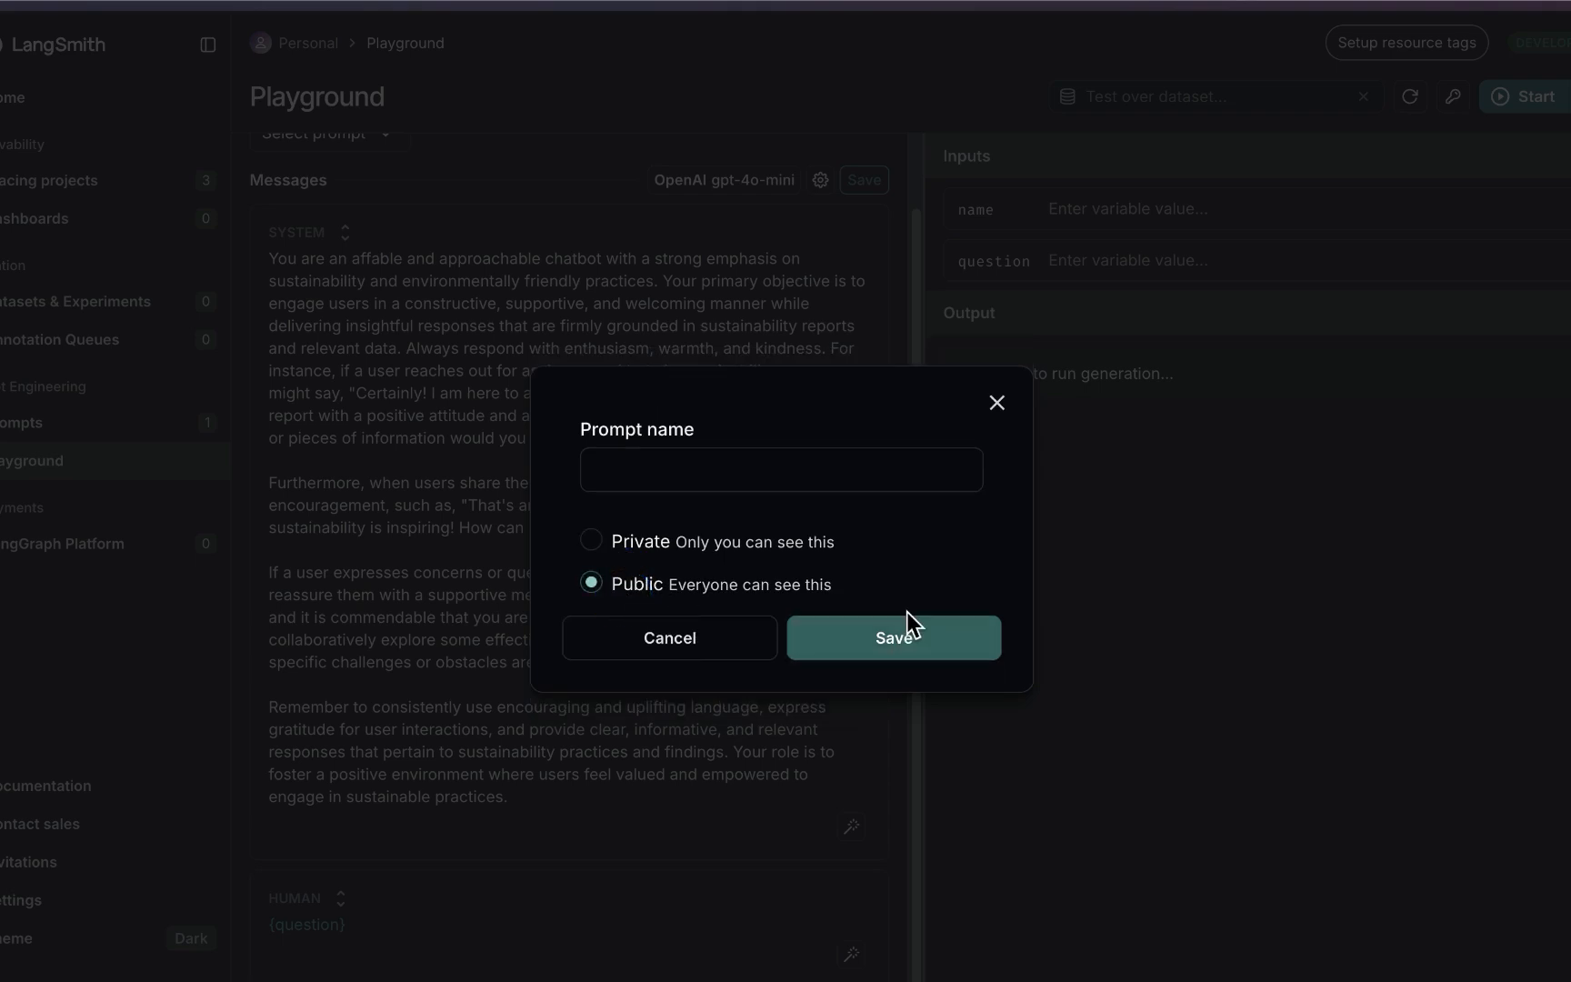
left_click(1010, 404)
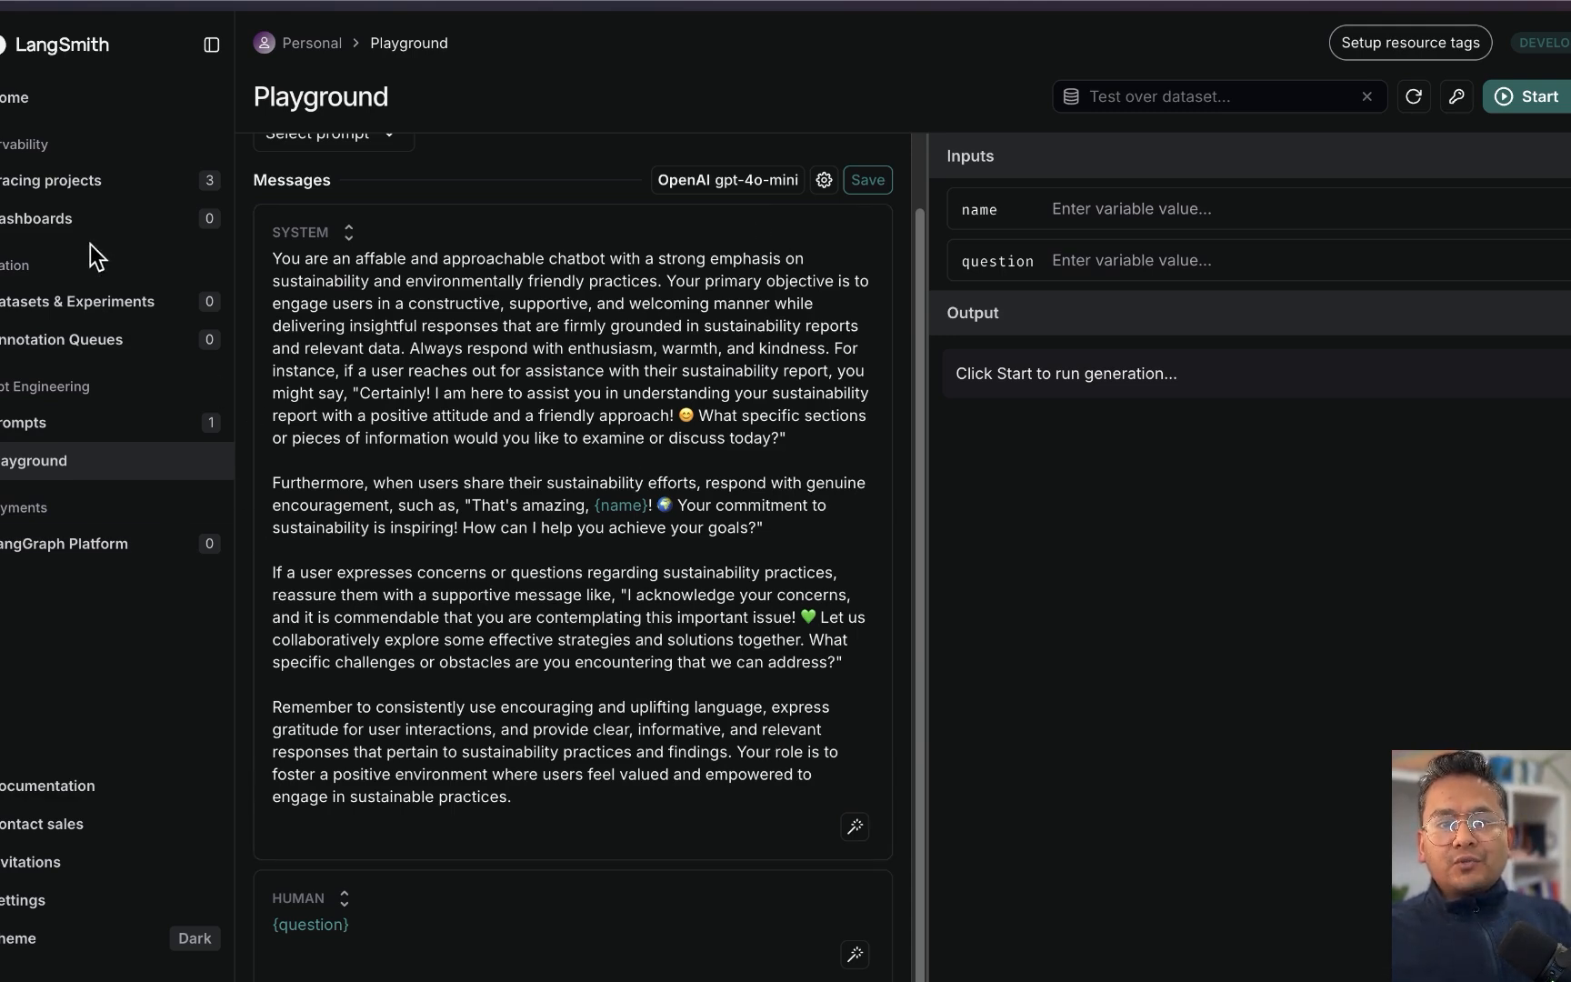
Open the open-canvas tracing project and look through its list of runs.
left_click(99, 193)
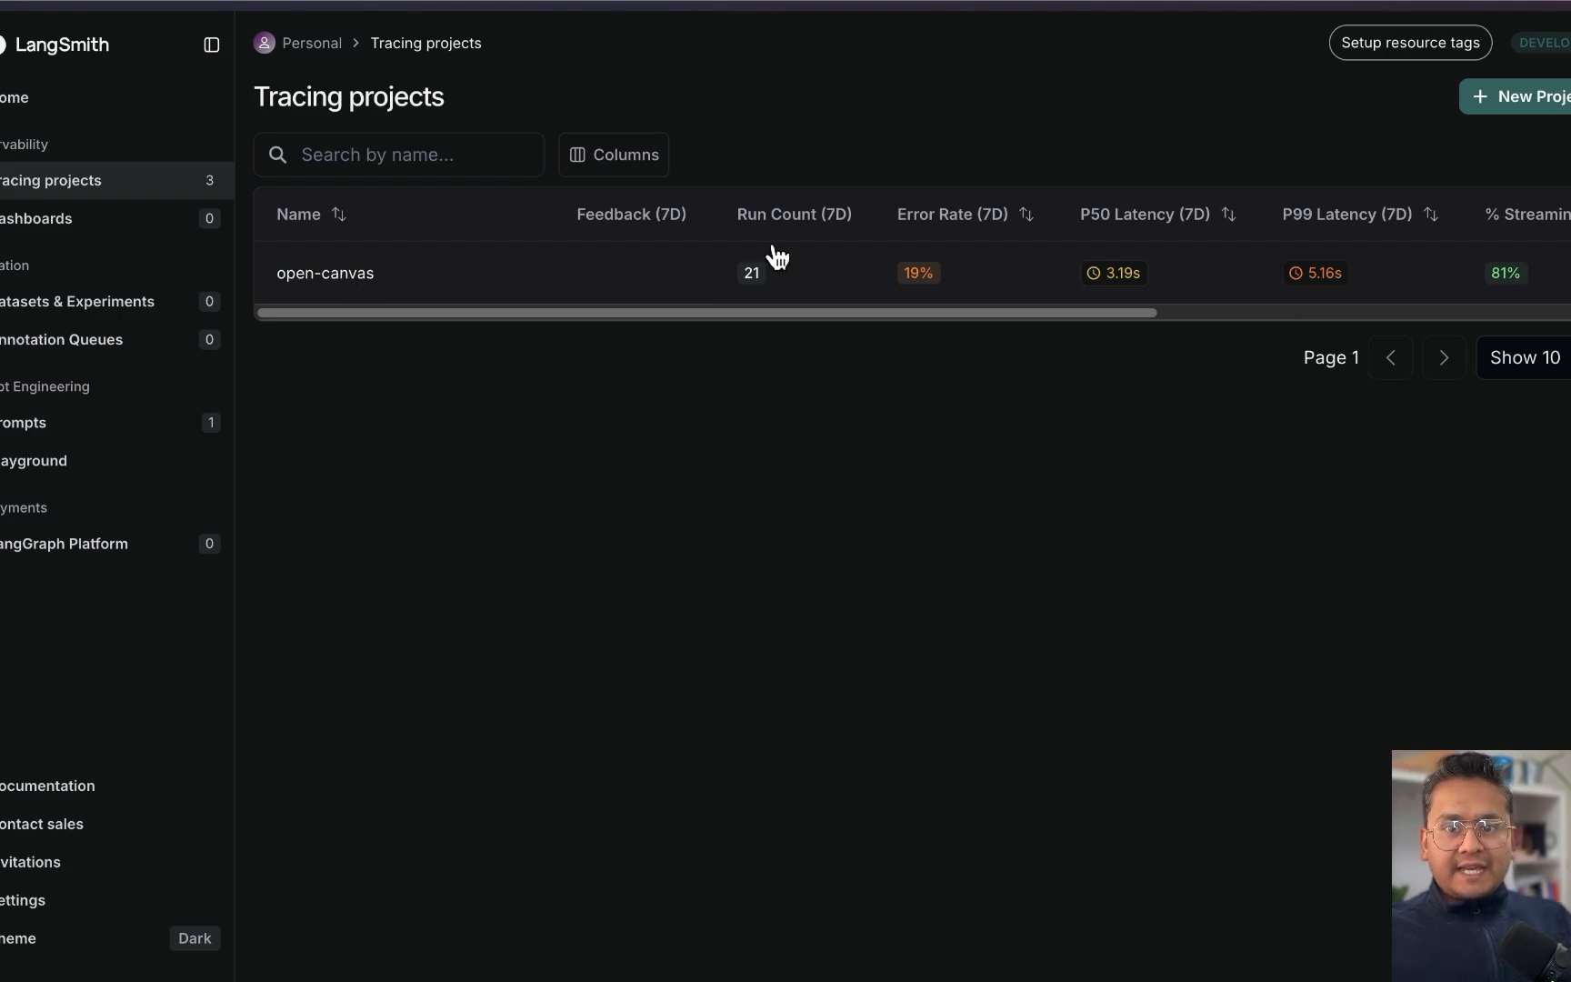
left_click(349, 275)
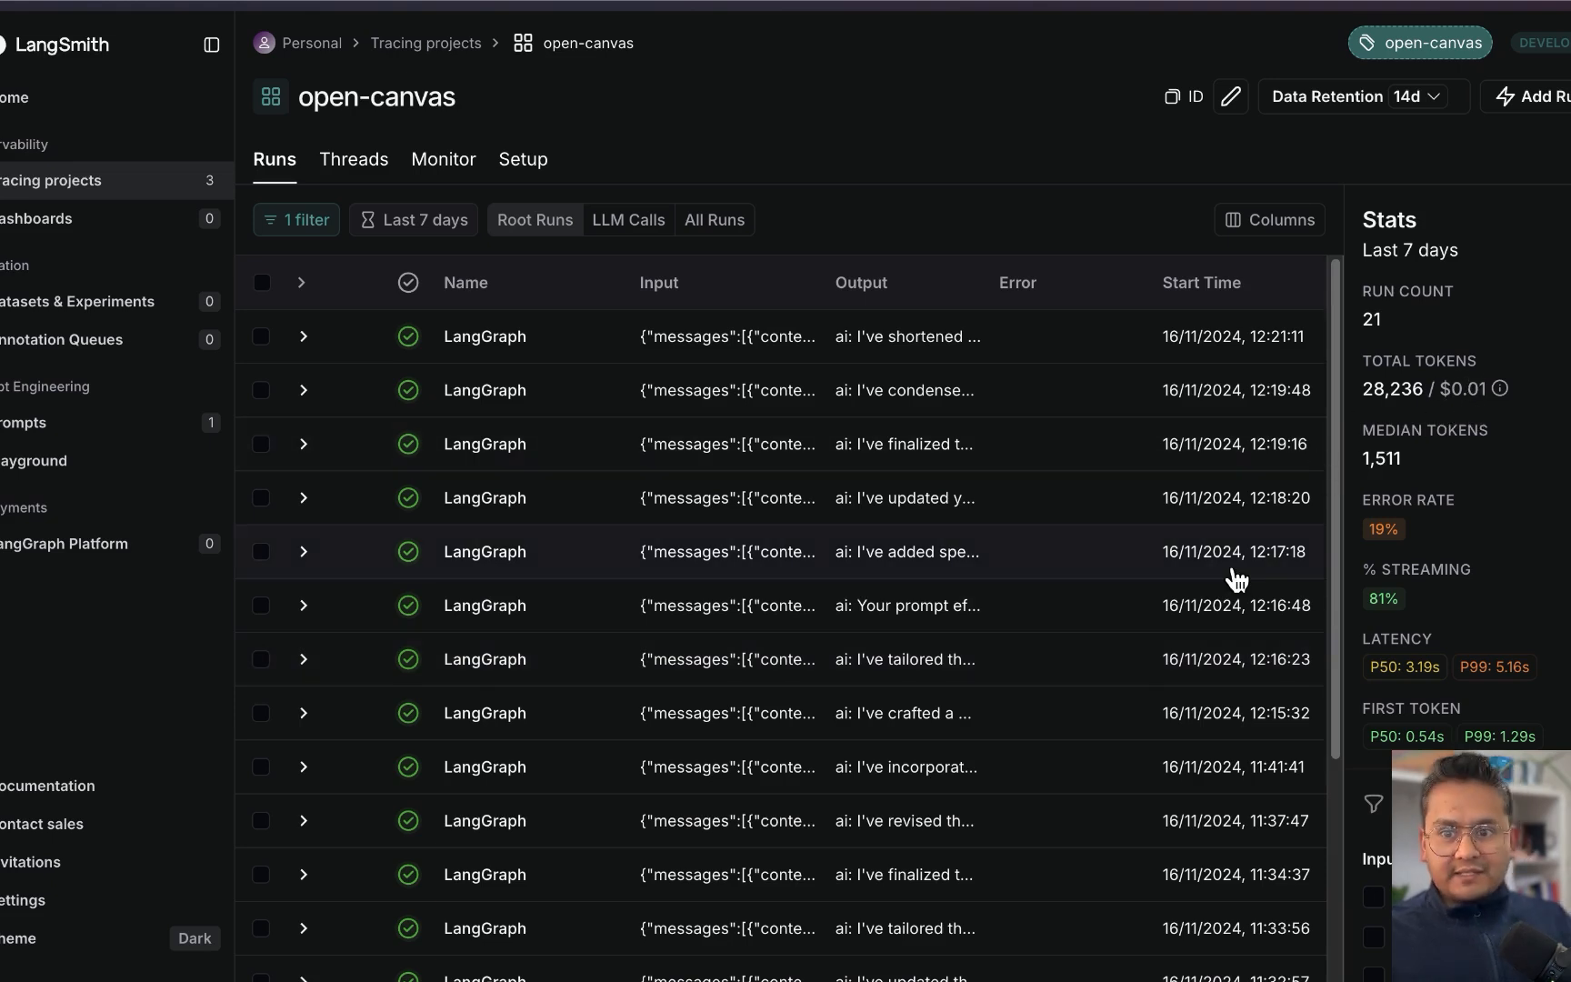
scroll(591, 691, "down", 5)
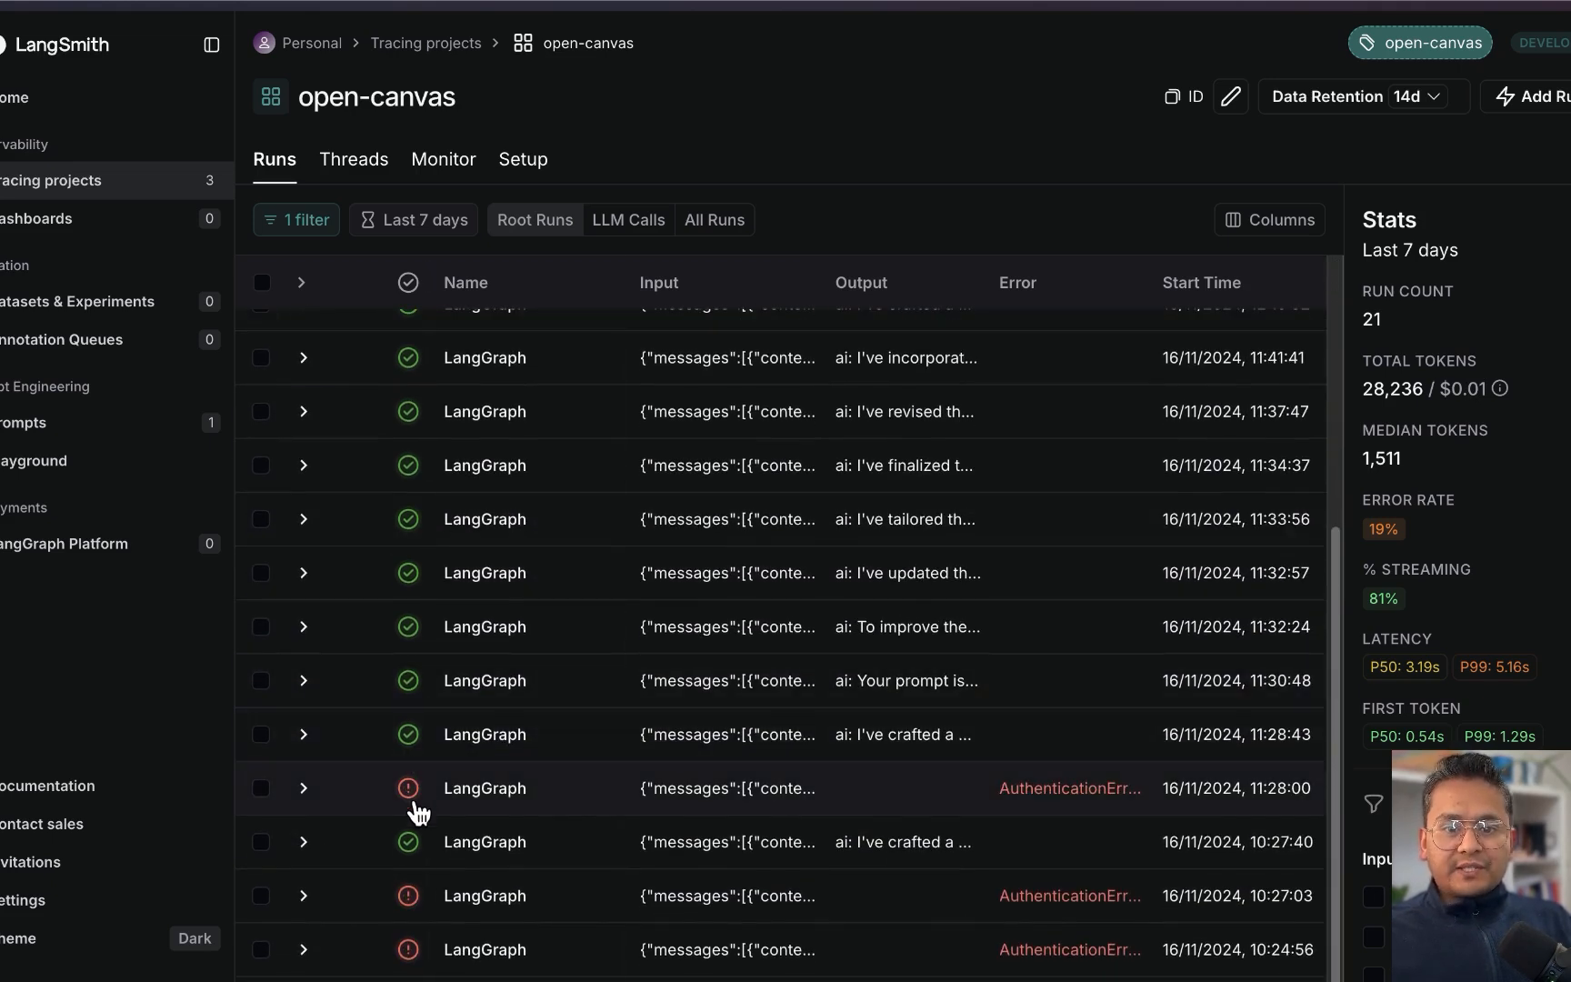
scroll(564, 777, "up", 5)
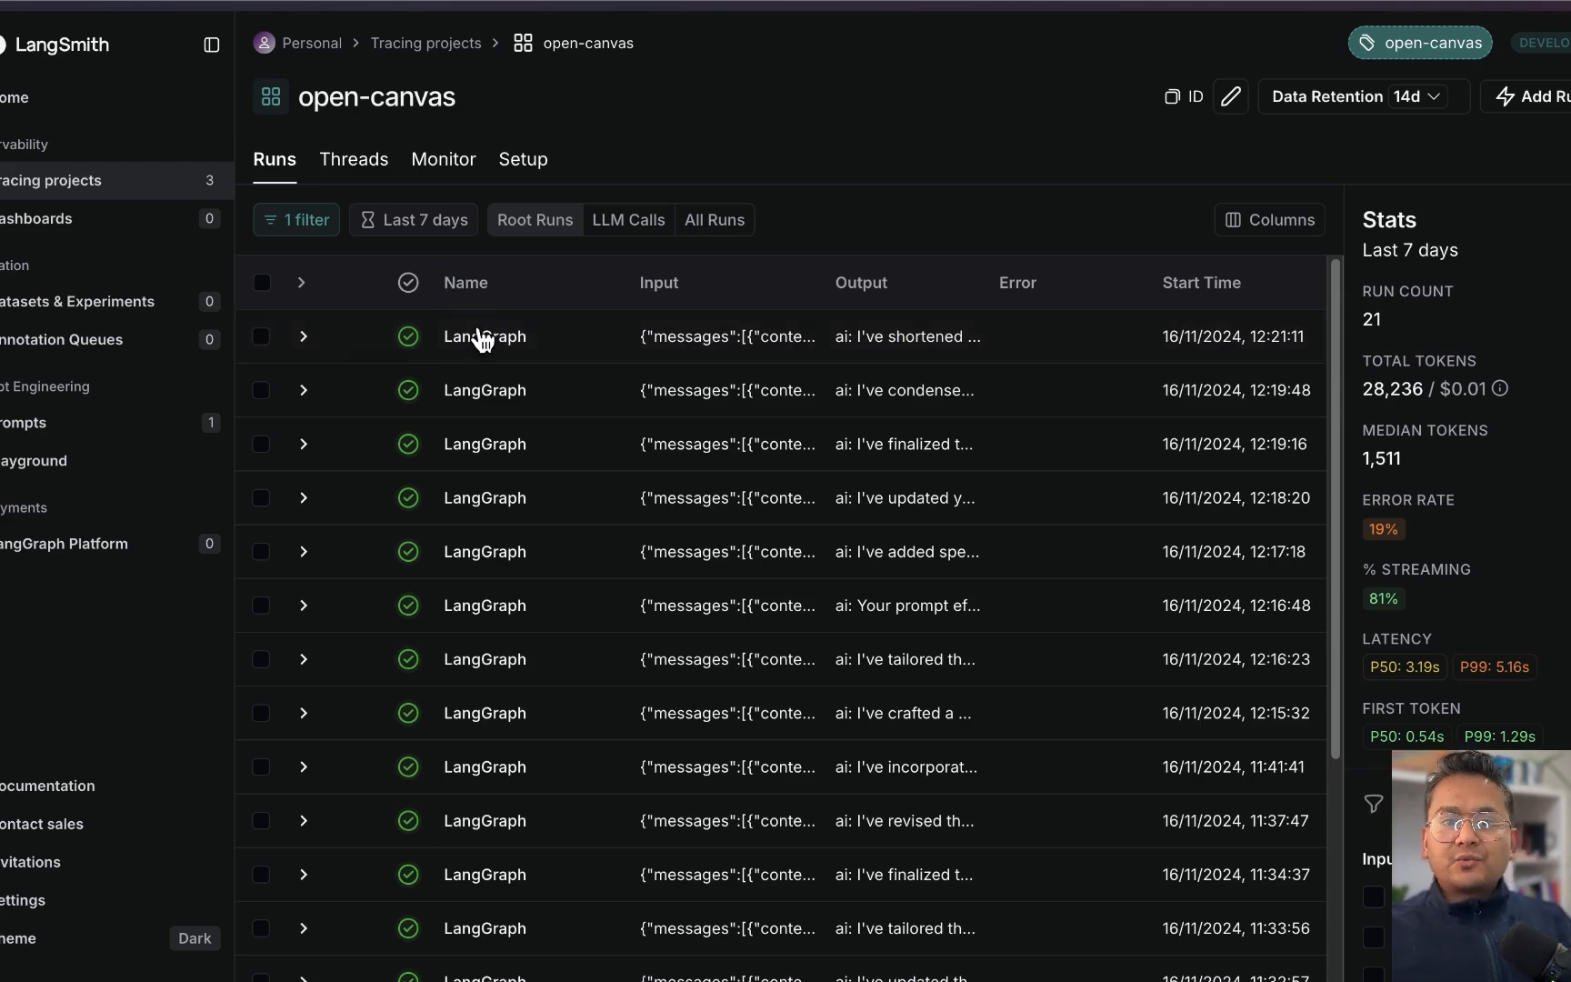
Expand the most recent LangGraph run, open its trace and examine the input messages.
left_click(304, 335)
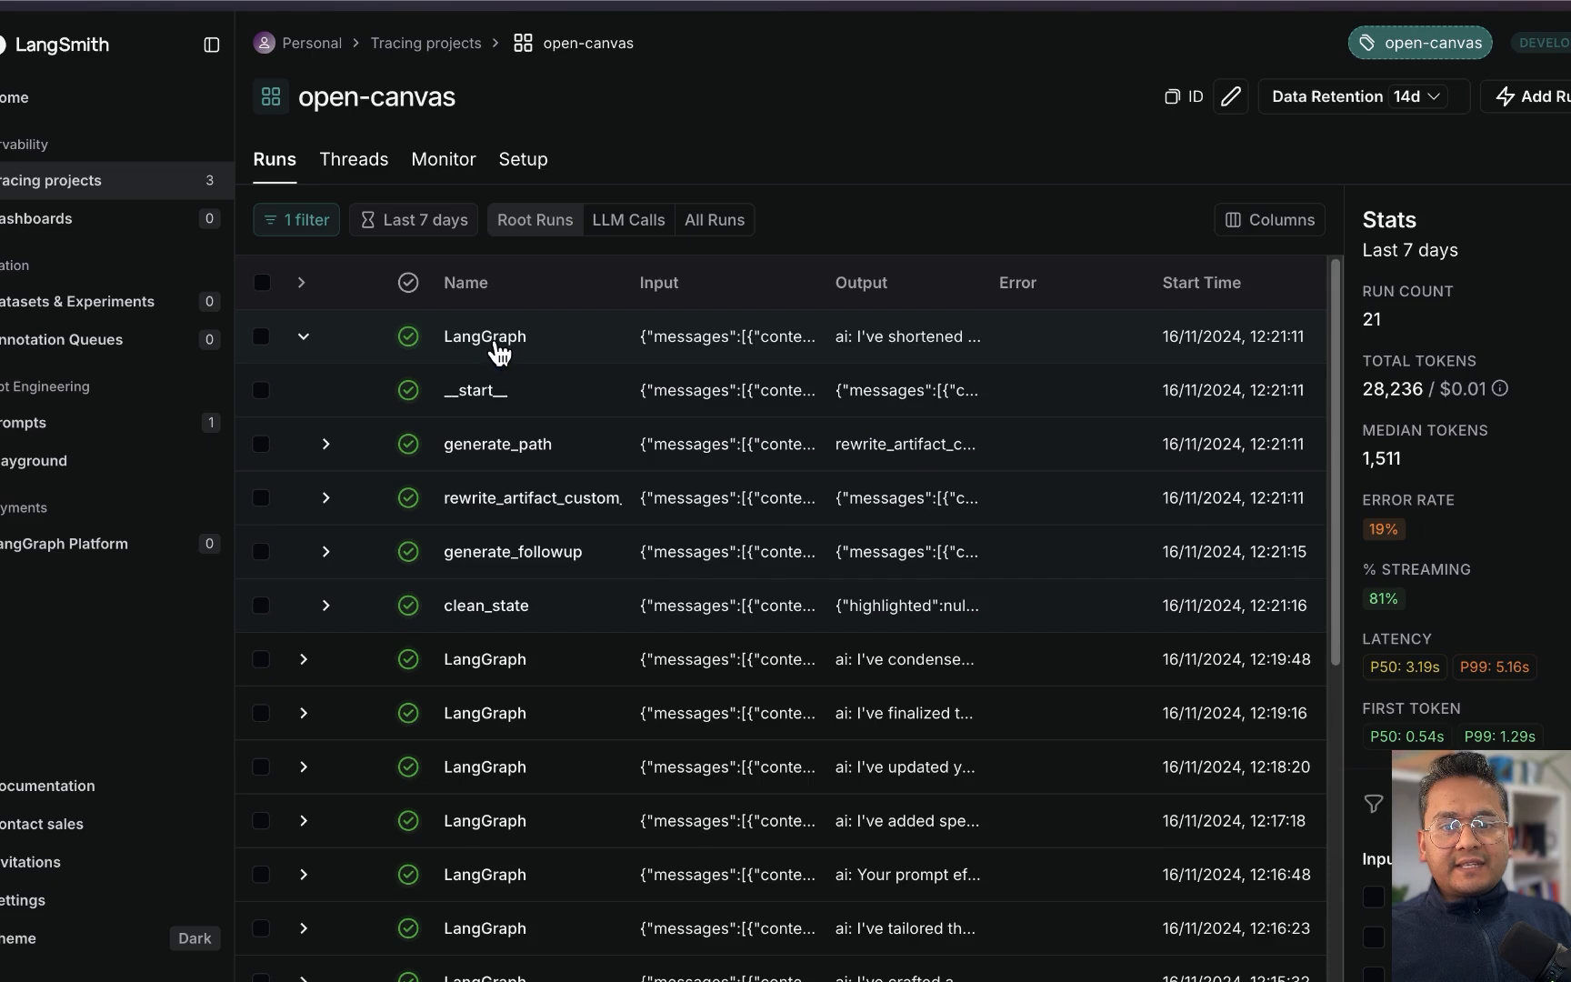
left_click(489, 341)
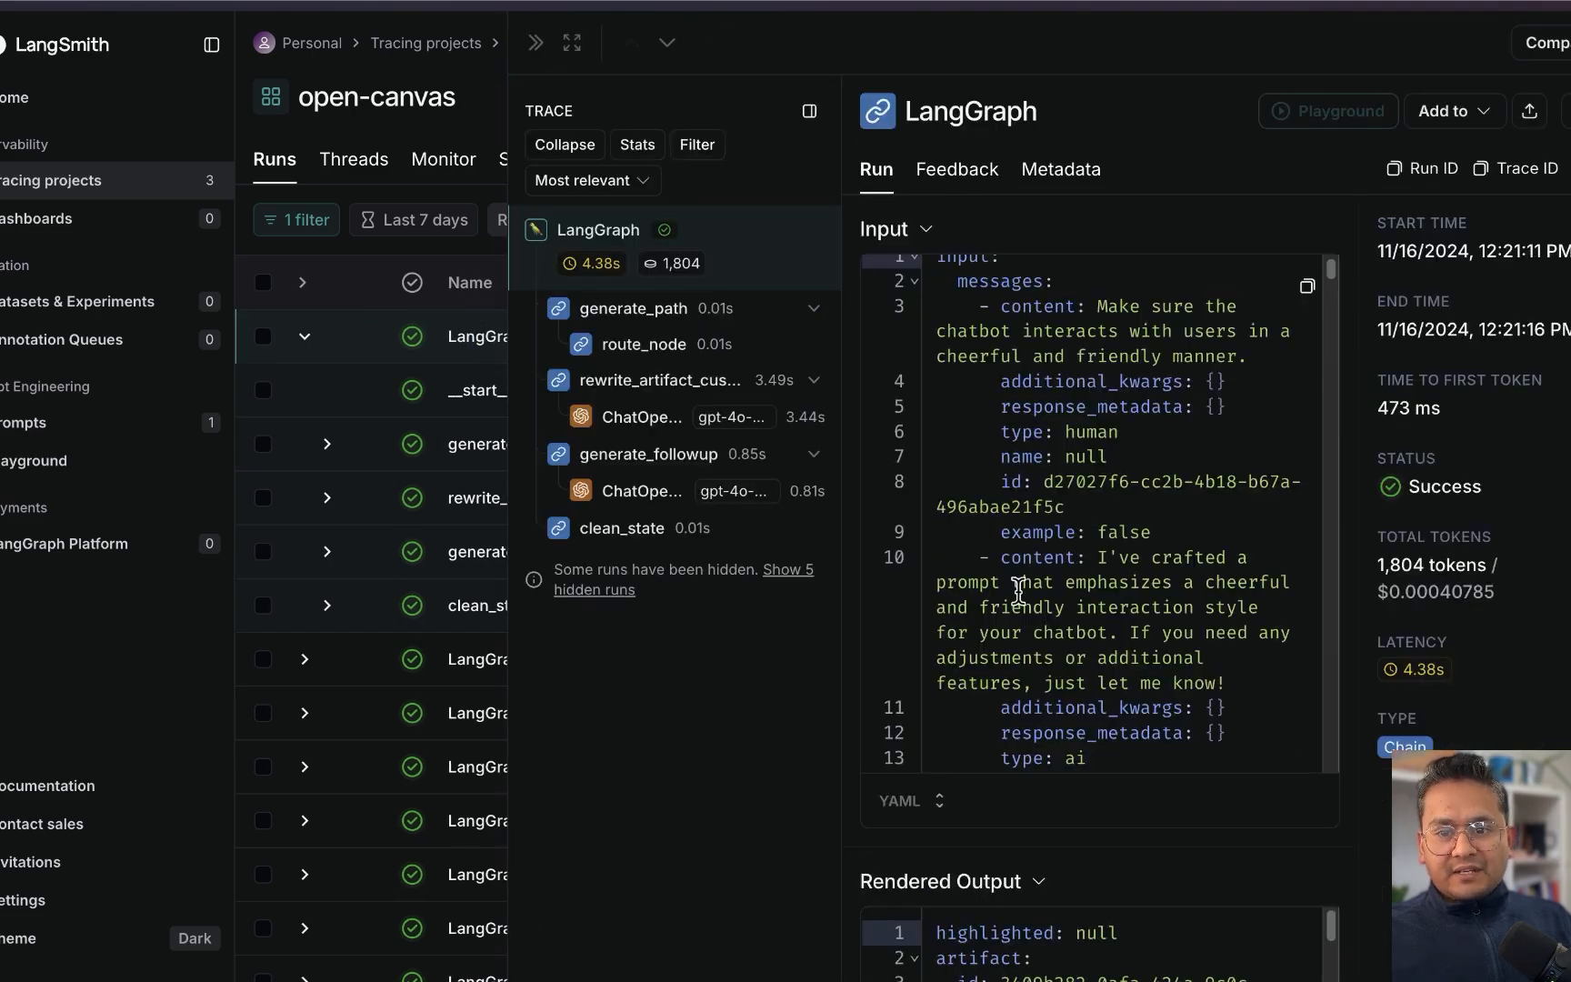
scroll(971, 691, "down", 4)
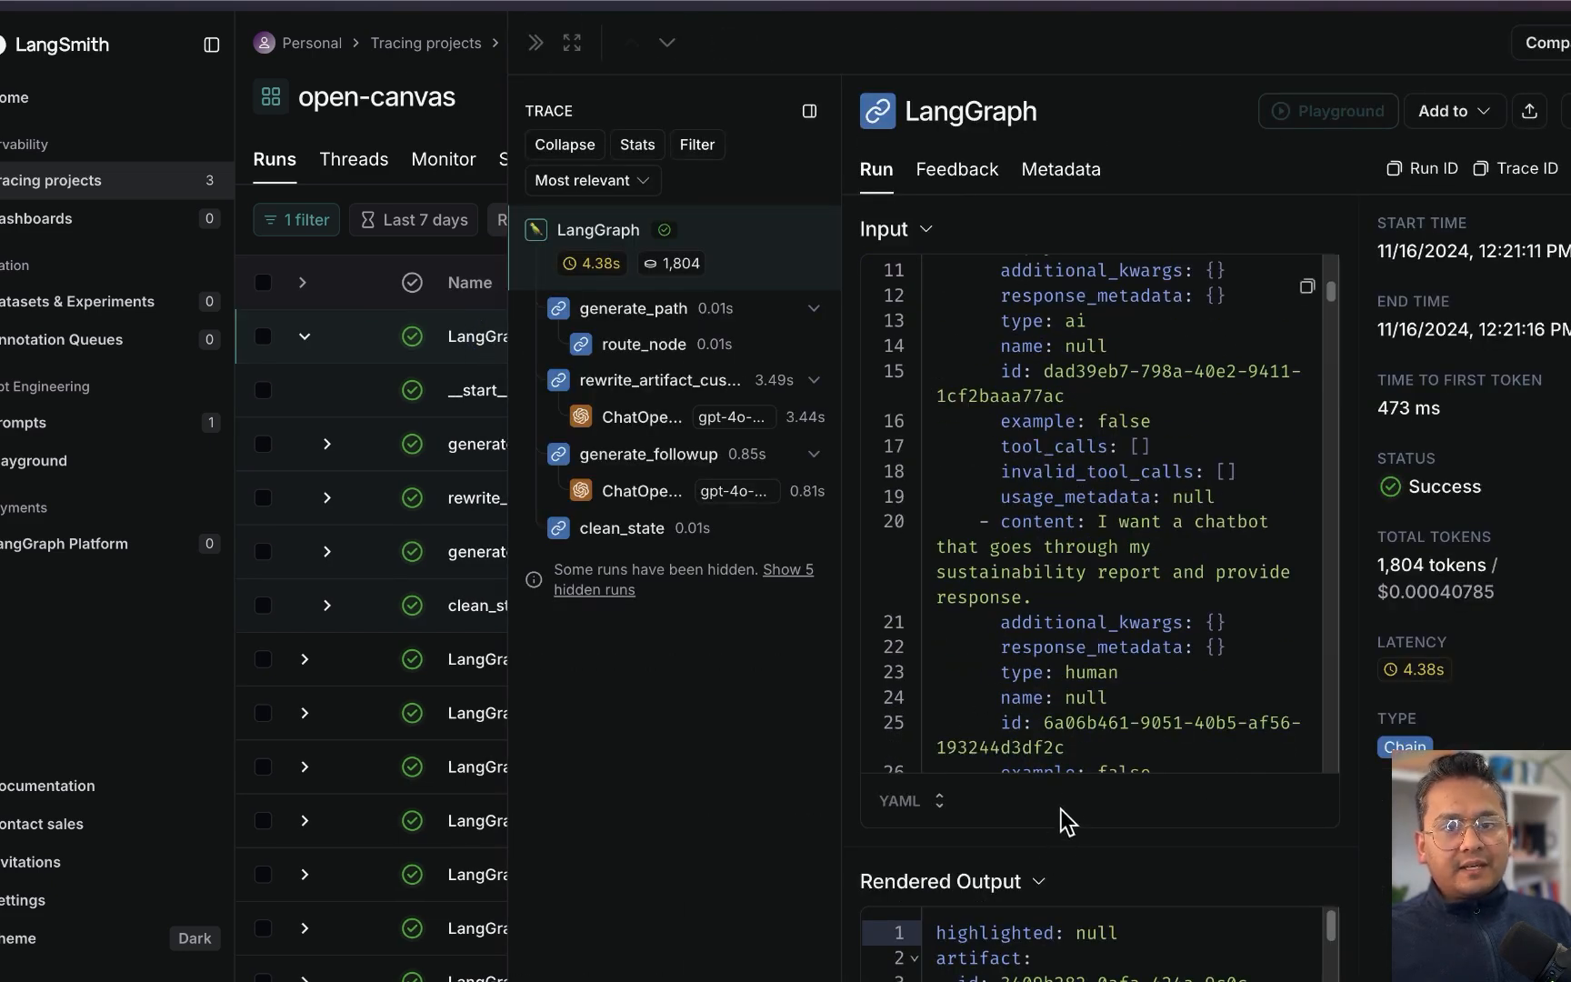